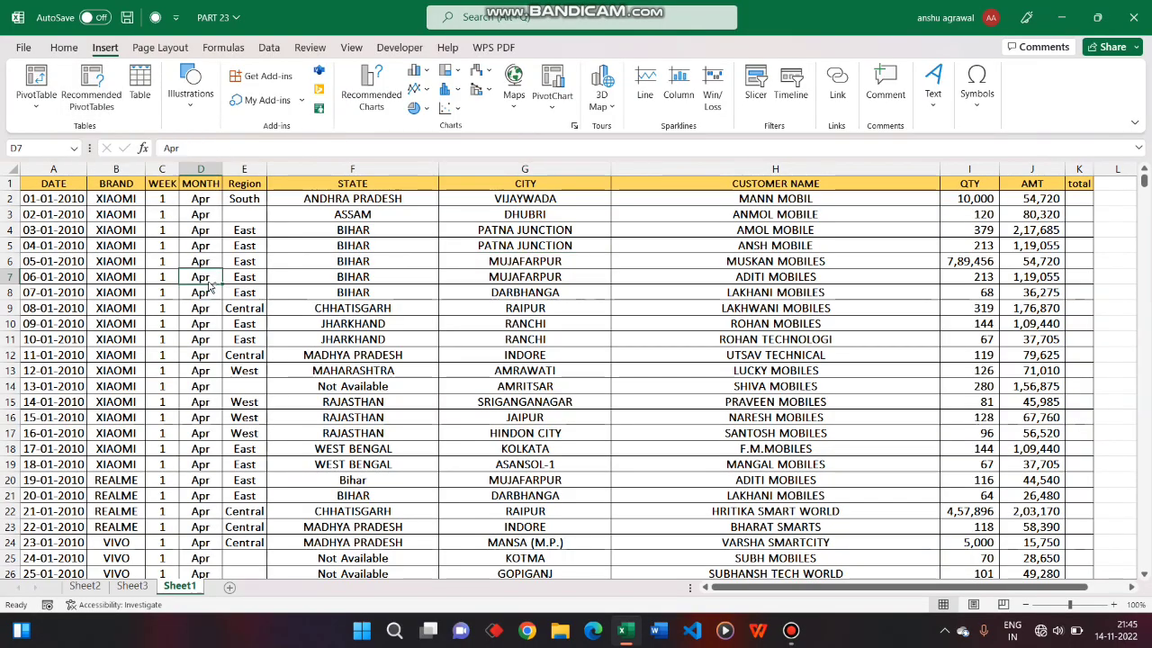
- Select the whole sales table, from DATE through total, with Ctrl+A
{"action": "key", "text": "ctrl+a"}
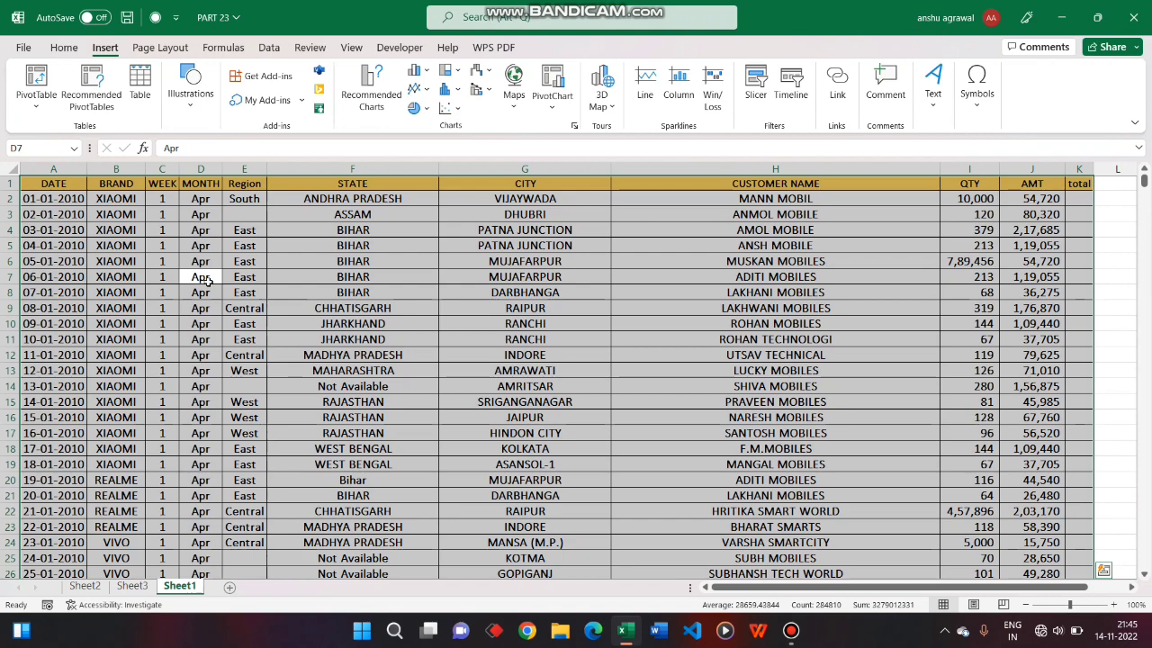
{"action": "left_click", "coordinate": [94, 104]}
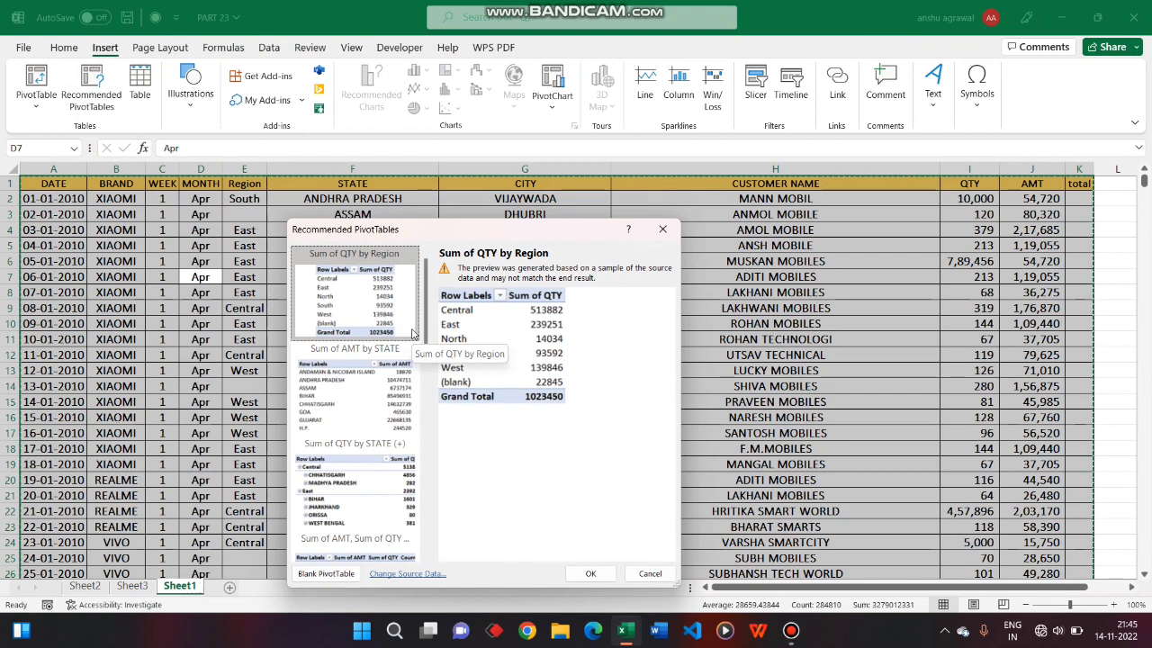
{"action": "left_click", "coordinate": [377, 398]}
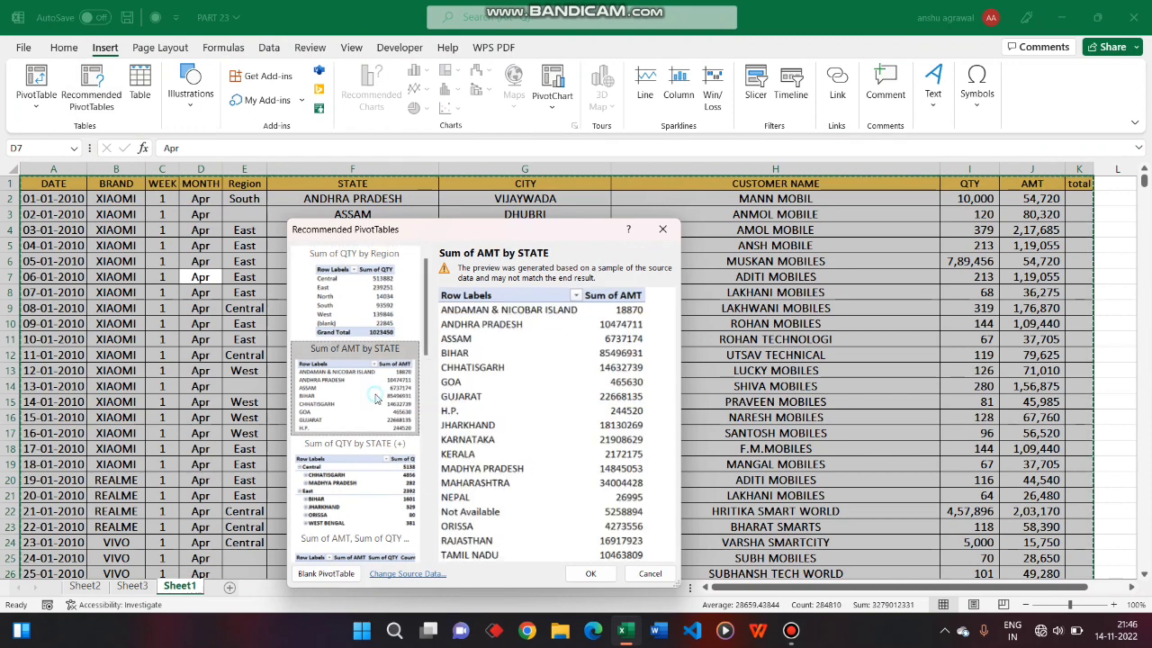
{"action": "left_click", "coordinate": [350, 490]}
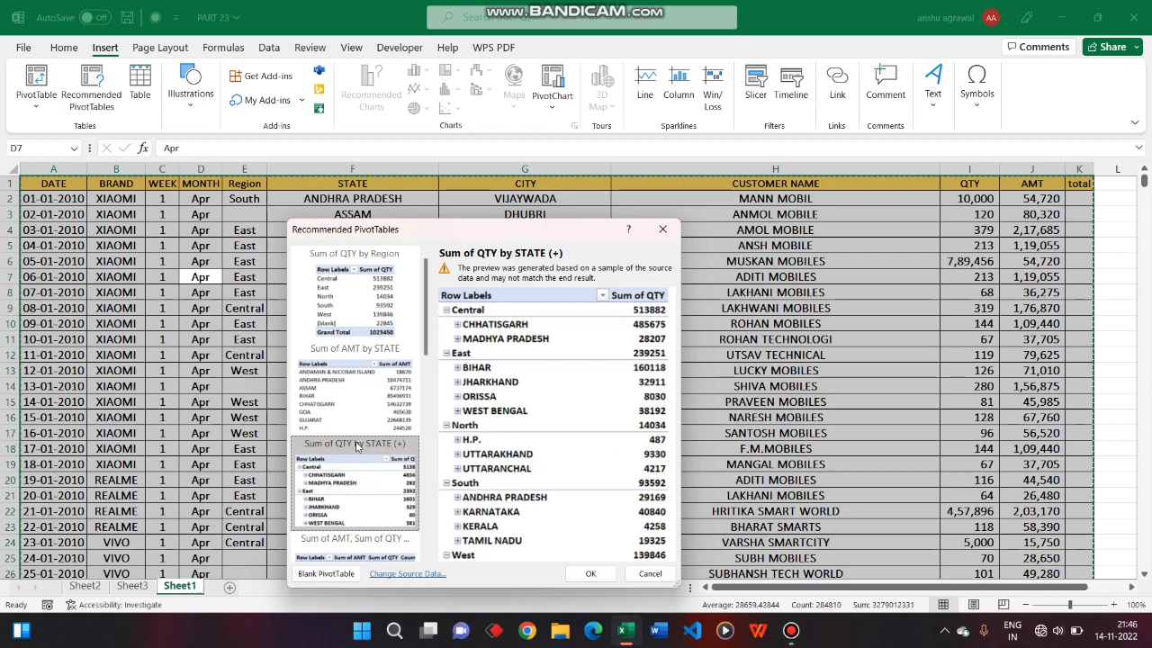
{"action": "scroll", "coordinate": [356, 448], "scroll_direction": "down", "scroll_amount": 3}
{"action": "left_click", "coordinate": [356, 448]}
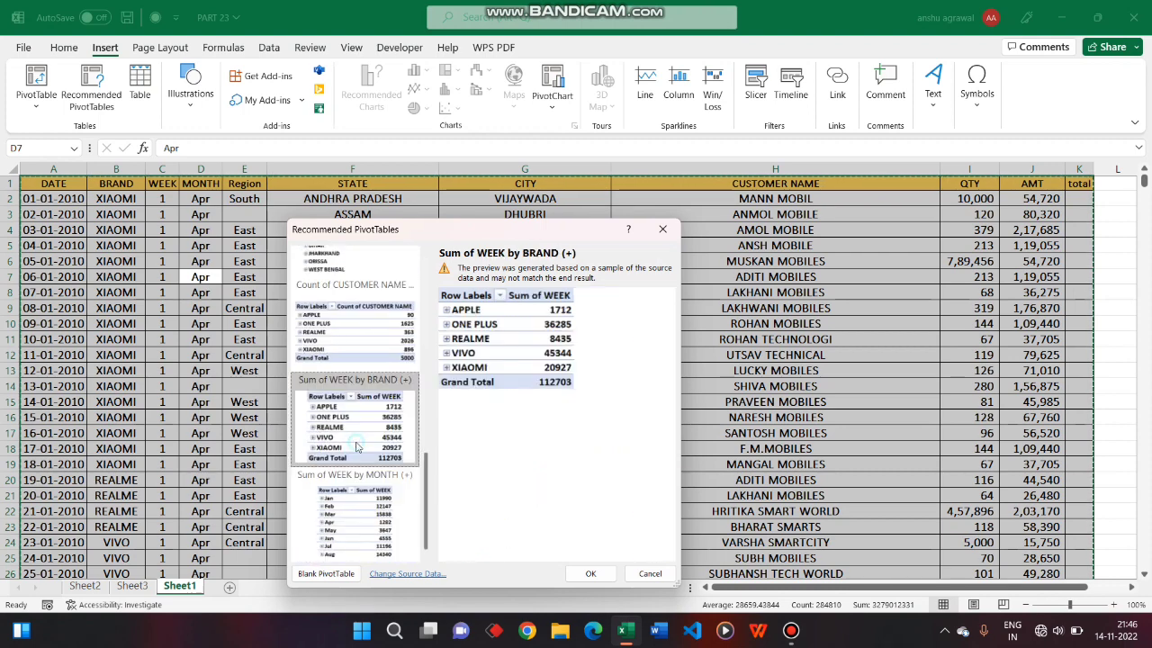
{"action": "left_click", "coordinate": [364, 340]}
{"action": "left_click", "coordinate": [359, 509]}
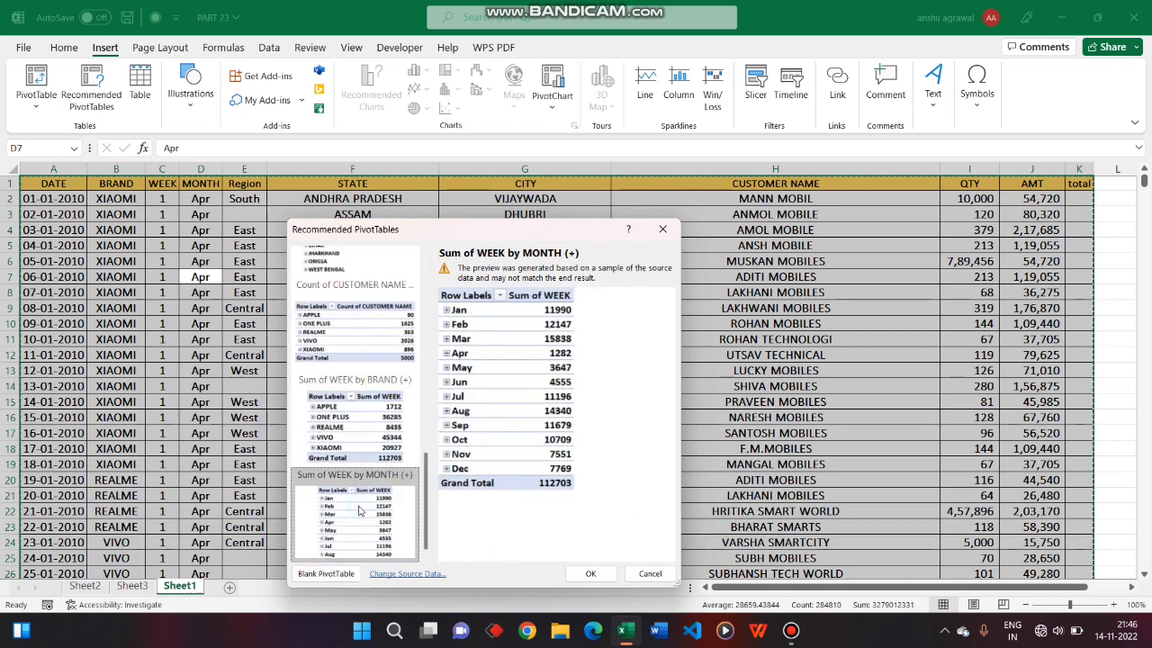
{"action": "scroll", "coordinate": [387, 399], "scroll_direction": "up", "scroll_amount": 5}
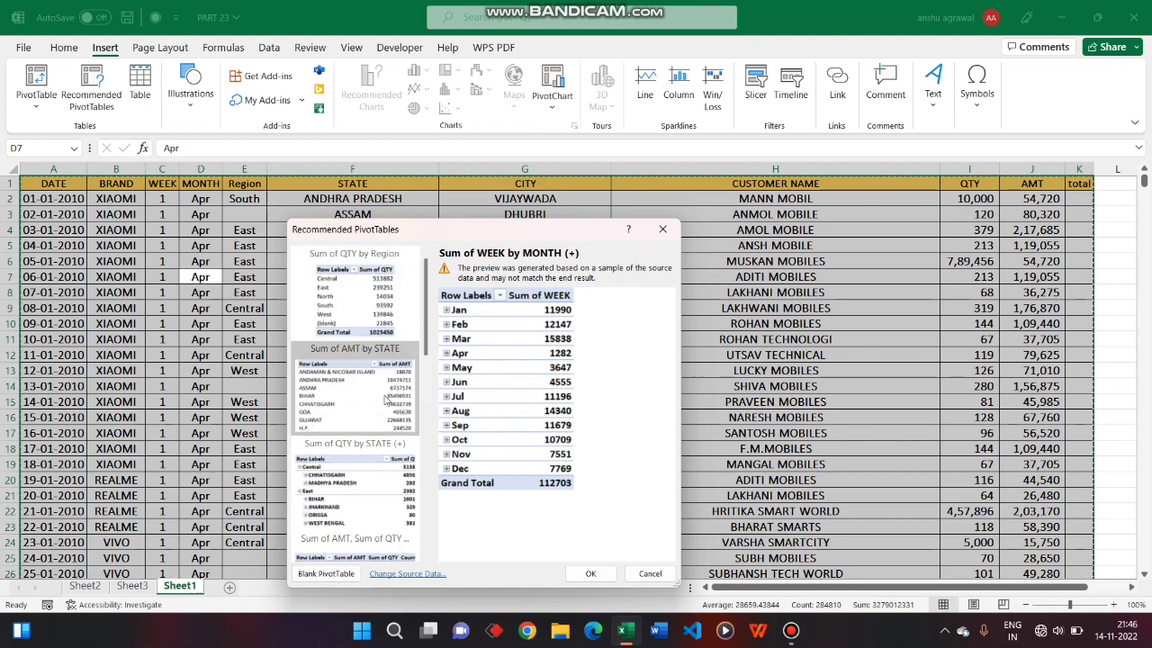
{"action": "left_click", "coordinate": [376, 312]}
{"action": "left_click", "coordinate": [375, 394]}
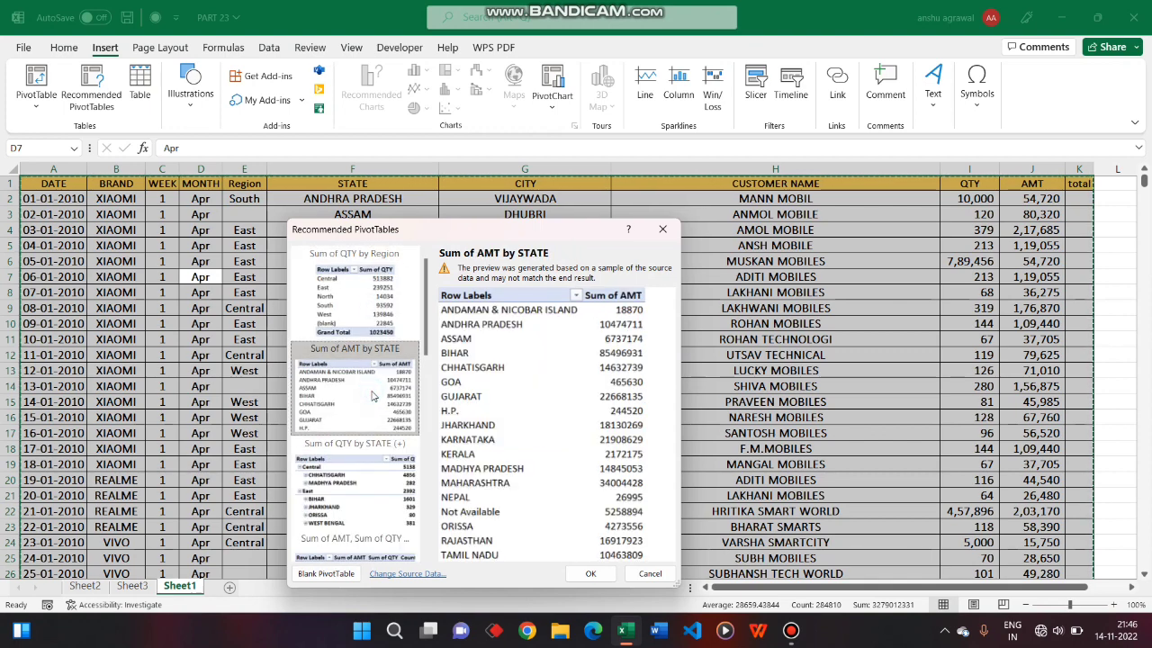
{"action": "left_click", "coordinate": [366, 474]}
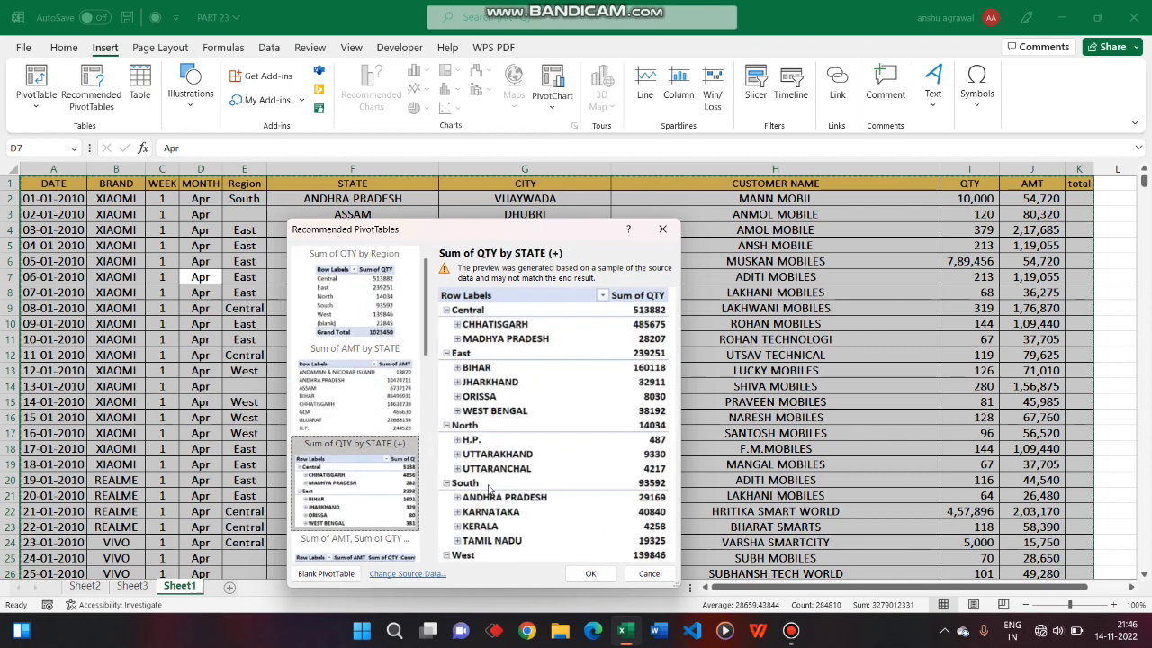
{"action": "left_click", "coordinate": [358, 540]}
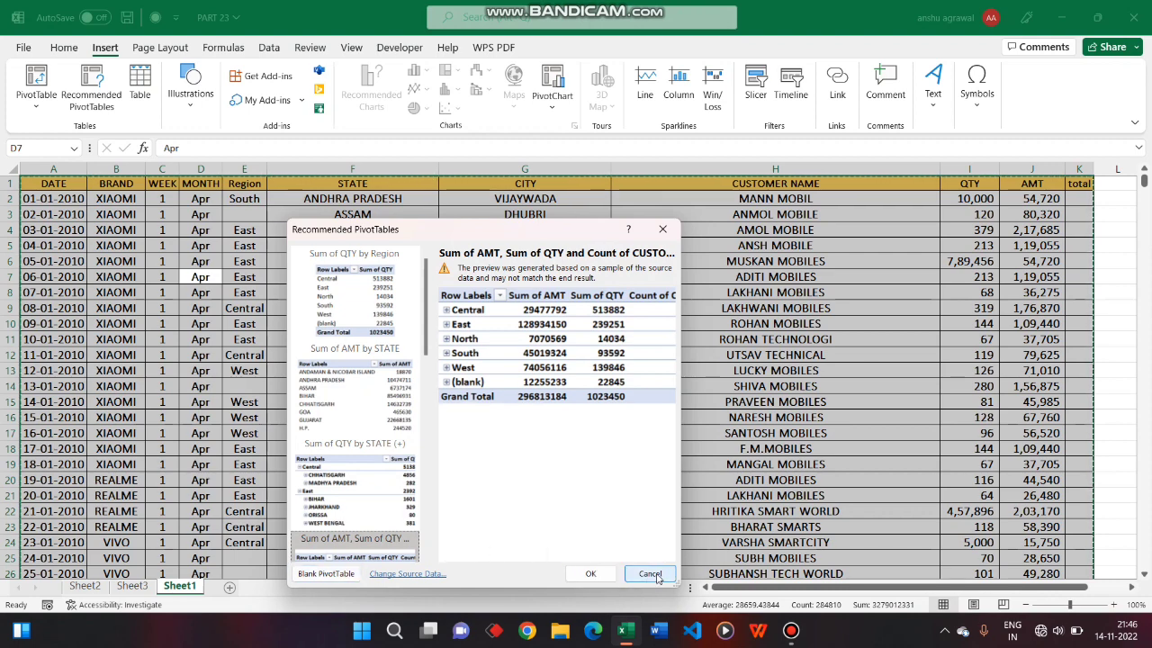
{"action": "left_click", "coordinate": [650, 574]}
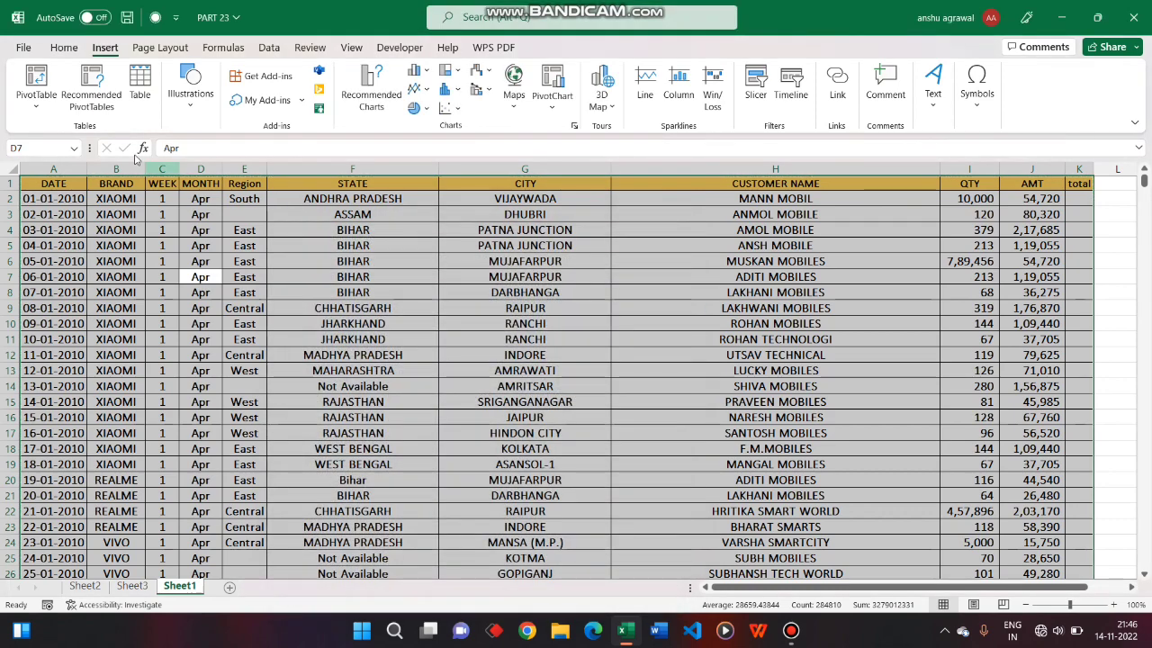
- Convert $A$1:$K$28604 into a table with headers, creating Table1
{"action": "left_click", "coordinate": [144, 94]}
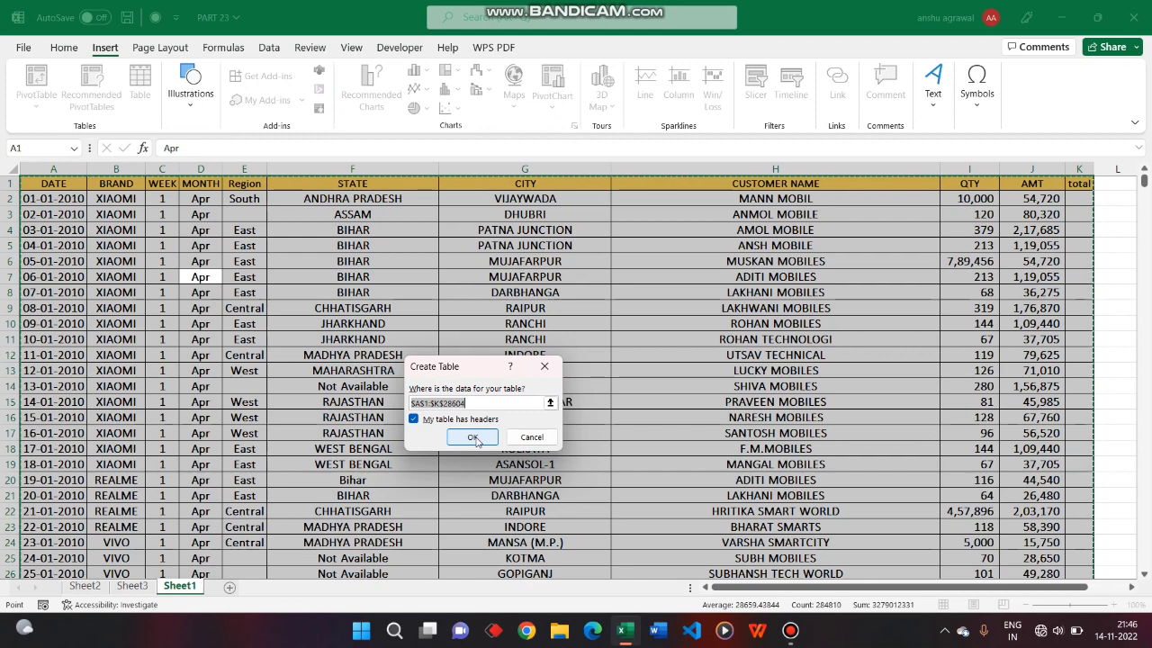
{"action": "left_click", "coordinate": [473, 438]}
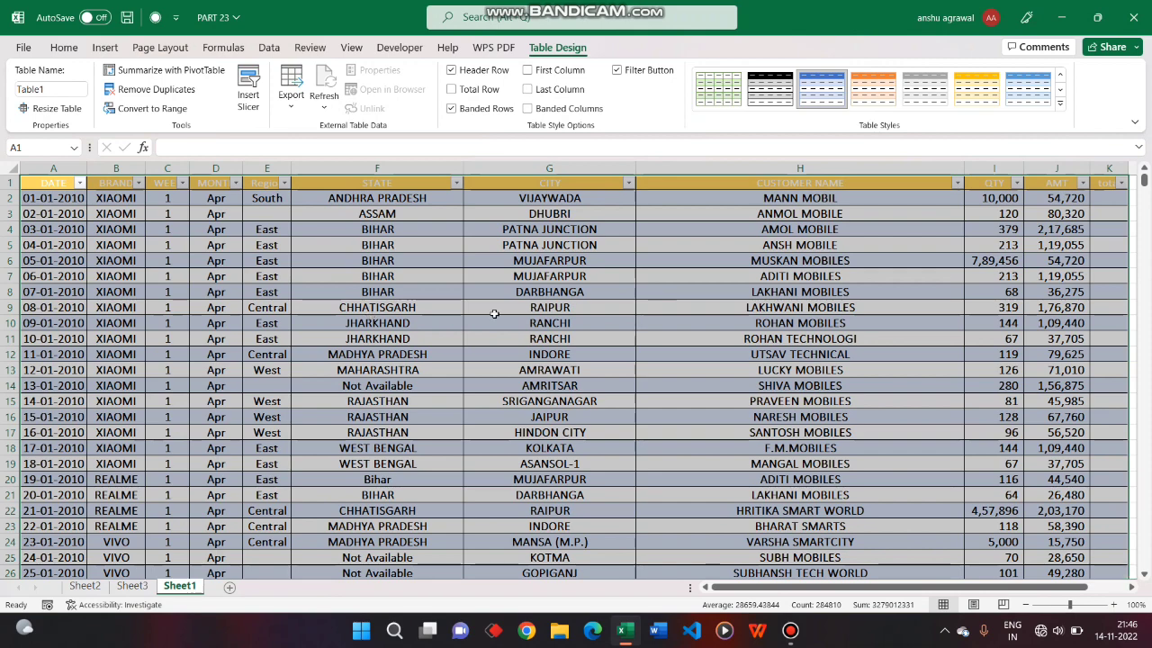
- Try a darker grey banded style, then apply the light orange table style to Table1
{"action": "left_click", "coordinate": [1060, 108]}
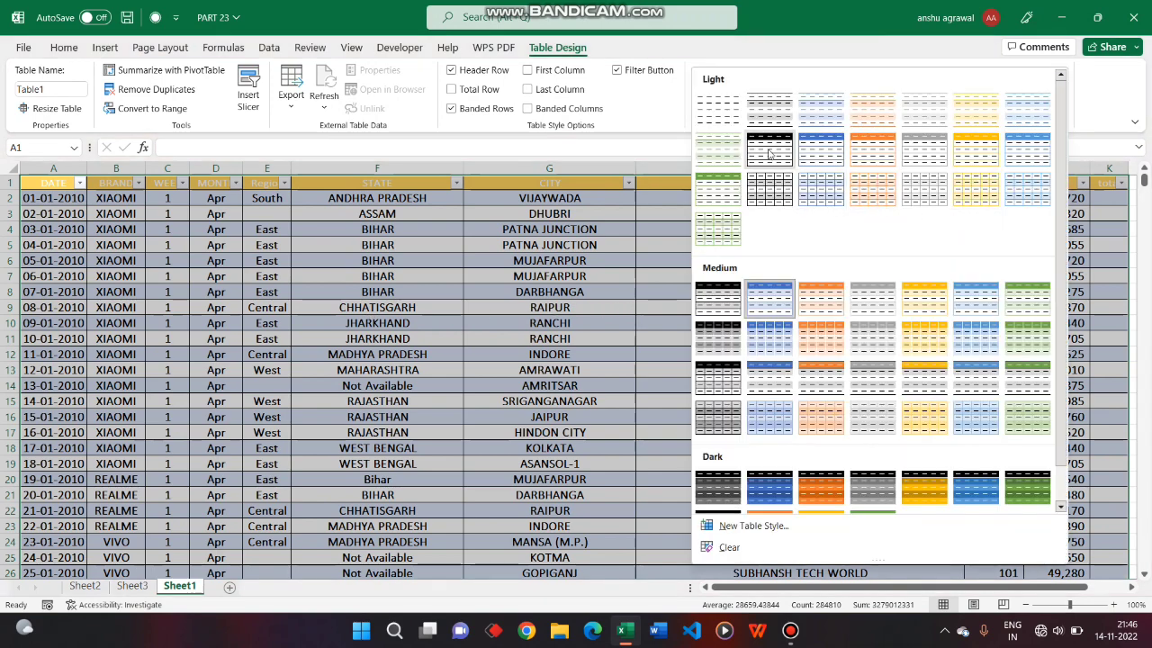
{"action": "left_click", "coordinate": [716, 331]}
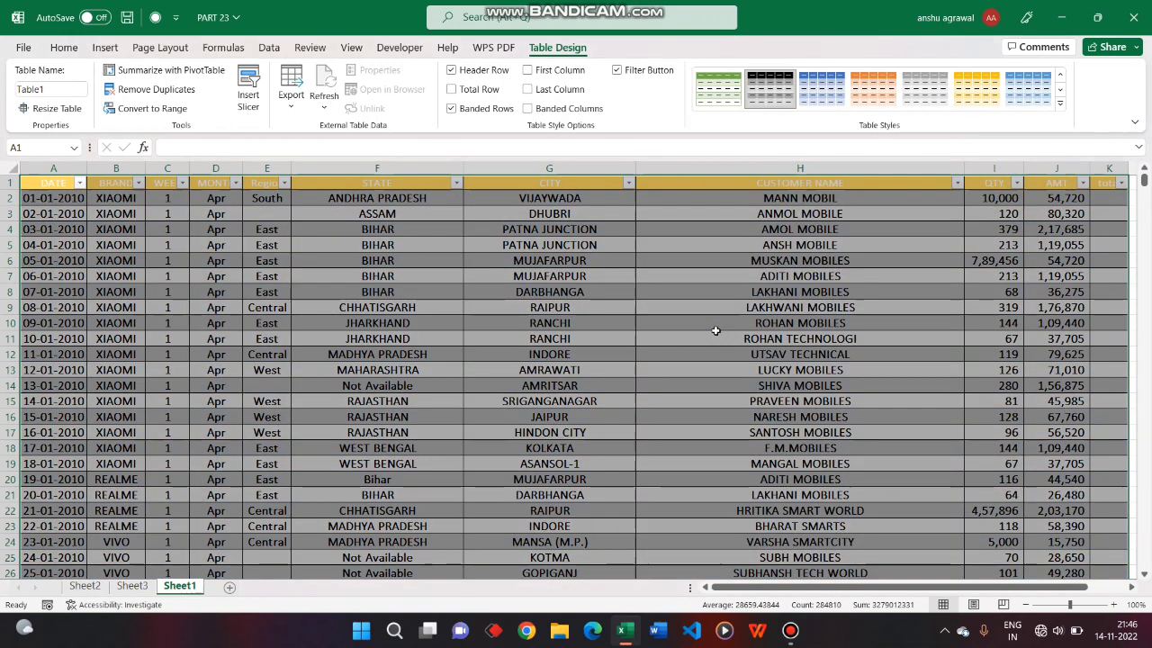
{"action": "left_click", "coordinate": [1062, 107]}
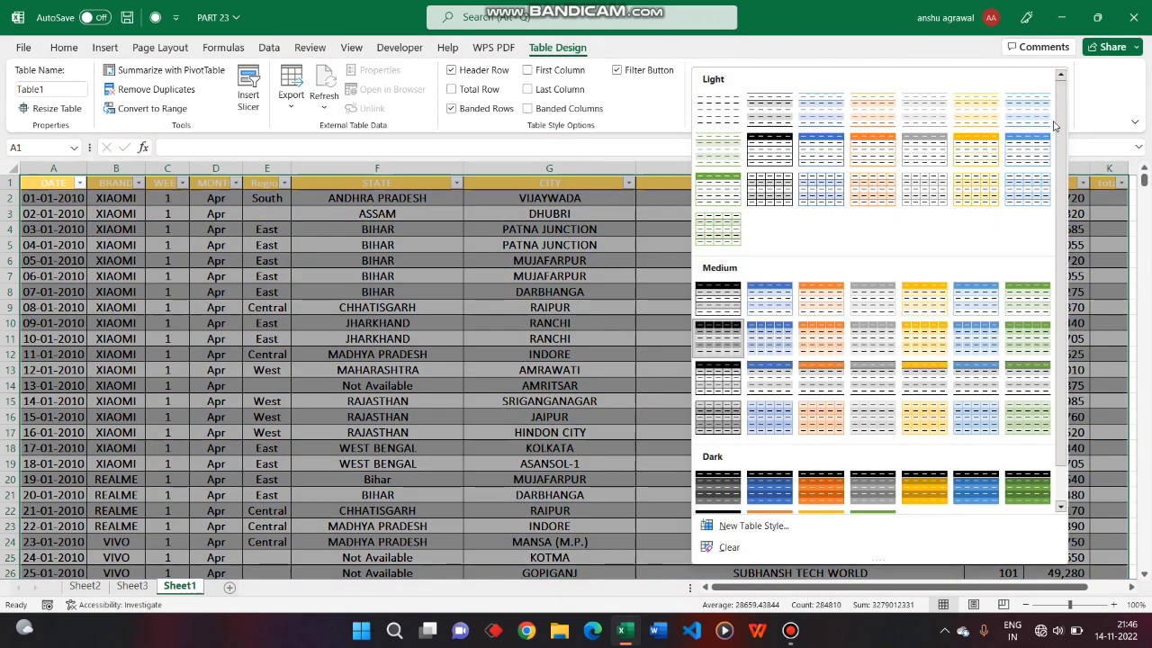
{"action": "left_click", "coordinate": [864, 155]}
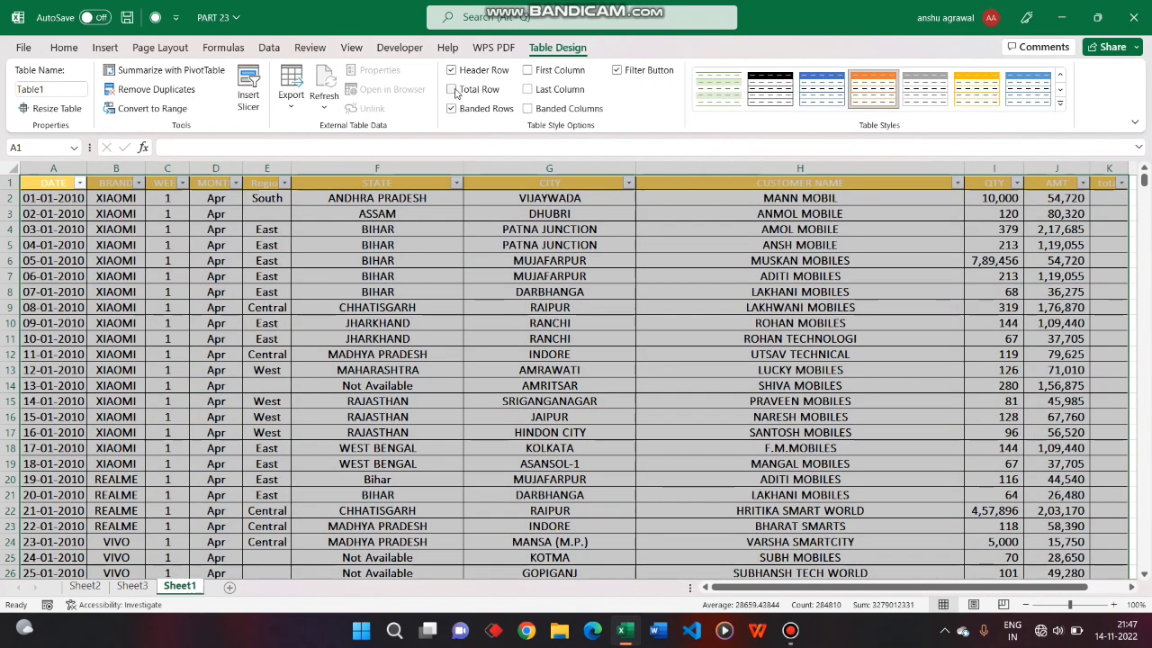
- Toggle the table's total row on and off, hide the header row, and return to the top
{"action": "left_click", "coordinate": [456, 93]}
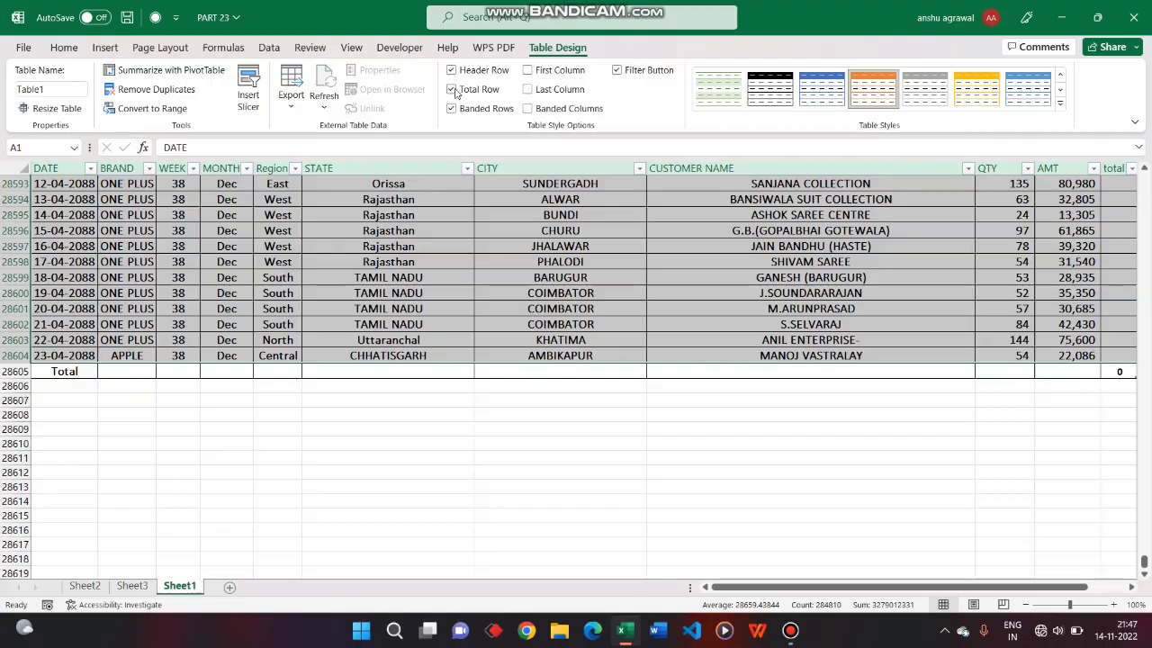
{"action": "left_click", "coordinate": [455, 90]}
{"action": "left_click", "coordinate": [453, 71]}
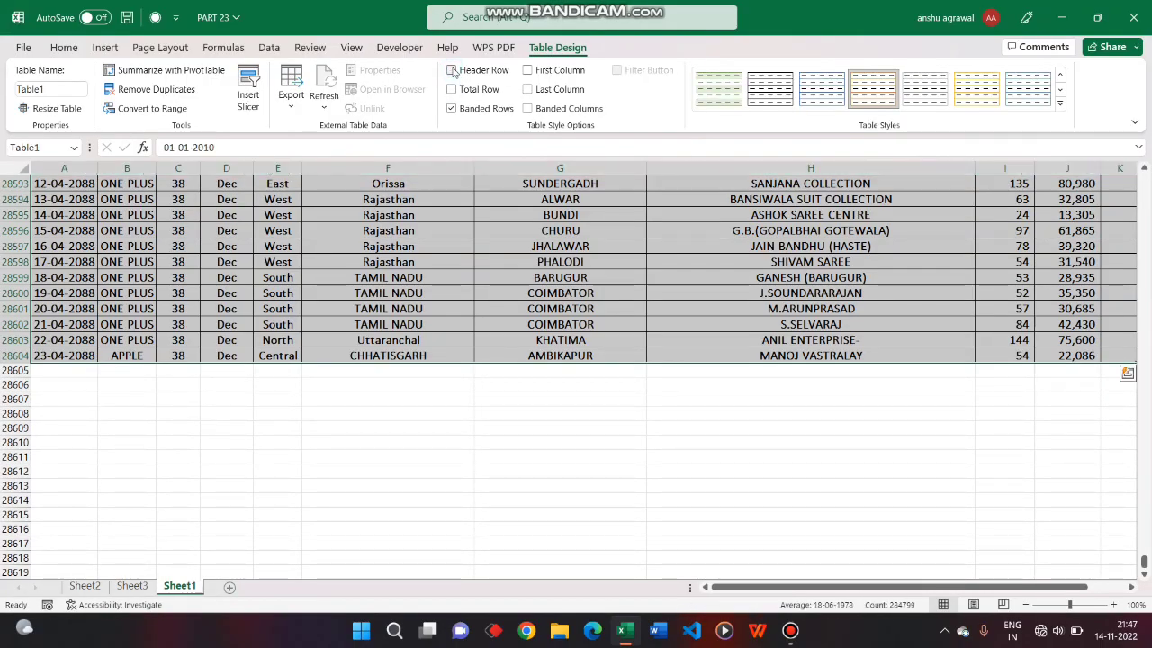
{"action": "scroll", "coordinate": [471, 399], "scroll_direction": "up", "scroll_amount": 20}
{"action": "scroll", "coordinate": [469, 398], "scroll_direction": "up", "scroll_amount": 20}
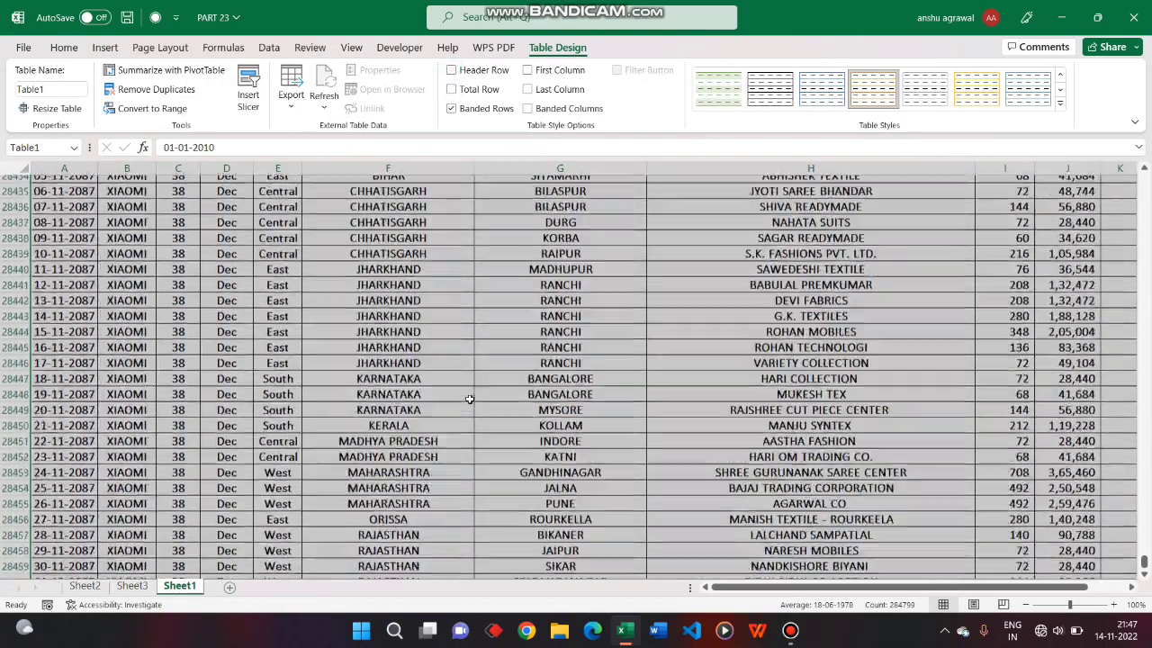
{"action": "scroll", "coordinate": [469, 398], "scroll_direction": "up", "scroll_amount": 10}
{"action": "scroll", "coordinate": [469, 399], "scroll_direction": "up", "scroll_amount": 10}
{"action": "scroll", "coordinate": [469, 399], "scroll_direction": "up", "scroll_amount": 10}
{"action": "scroll", "coordinate": [469, 398], "scroll_direction": "up", "scroll_amount": 10}
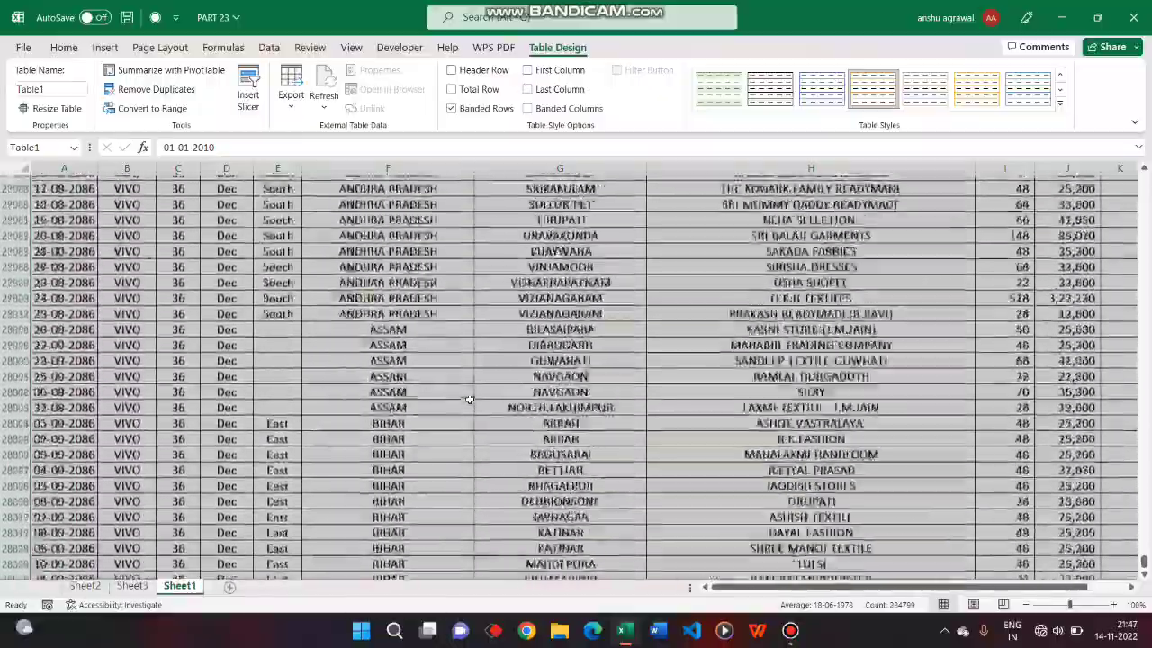
{"action": "scroll", "coordinate": [469, 399], "scroll_direction": "up", "scroll_amount": 10}
{"action": "scroll", "coordinate": [469, 398], "scroll_direction": "up", "scroll_amount": 10}
{"action": "scroll", "coordinate": [469, 399], "scroll_direction": "up", "scroll_amount": 10}
{"action": "scroll", "coordinate": [469, 399], "scroll_direction": "up", "scroll_amount": 10}
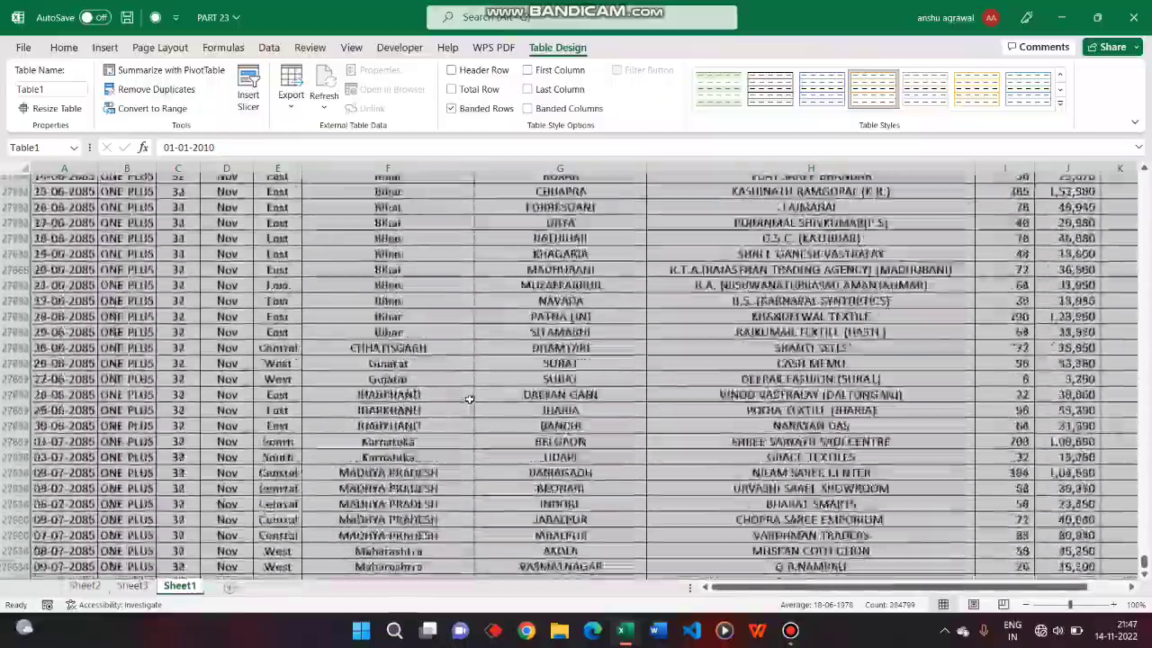
{"action": "scroll", "coordinate": [469, 399], "scroll_direction": "up", "scroll_amount": 10}
{"action": "scroll", "coordinate": [469, 399], "scroll_direction": "up", "scroll_amount": 10}
{"action": "scroll", "coordinate": [469, 399], "scroll_direction": "up", "scroll_amount": 10}
{"action": "scroll", "coordinate": [540, 396], "scroll_direction": "up", "scroll_amount": 10}
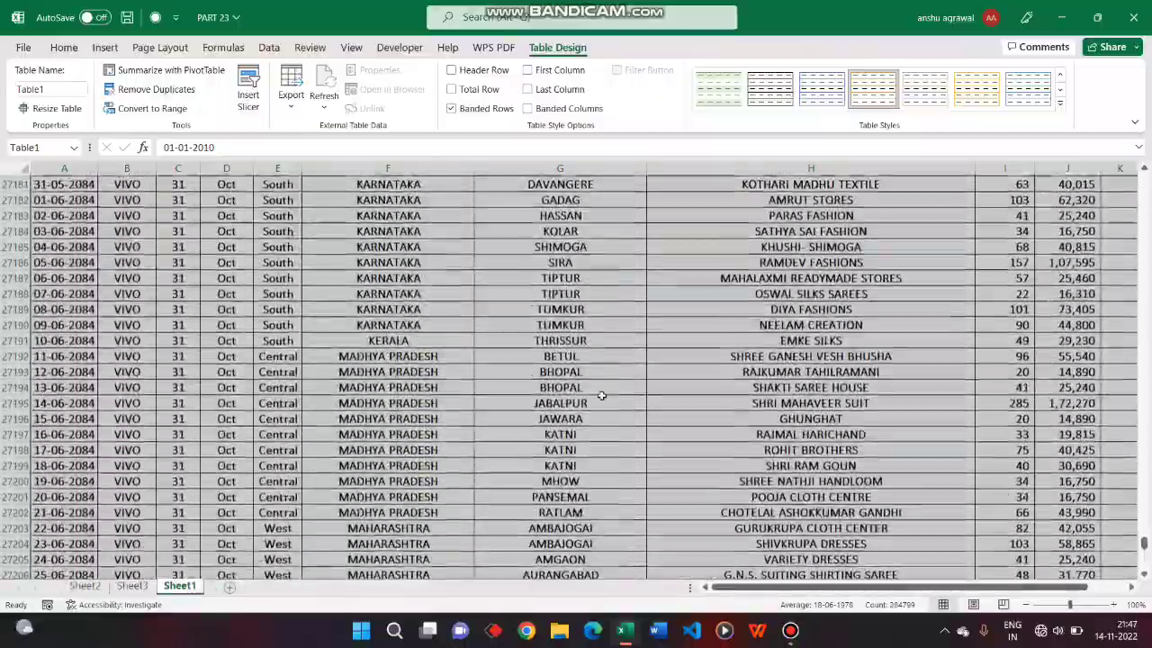
{"action": "key", "text": "ctrl+BackSpace"}
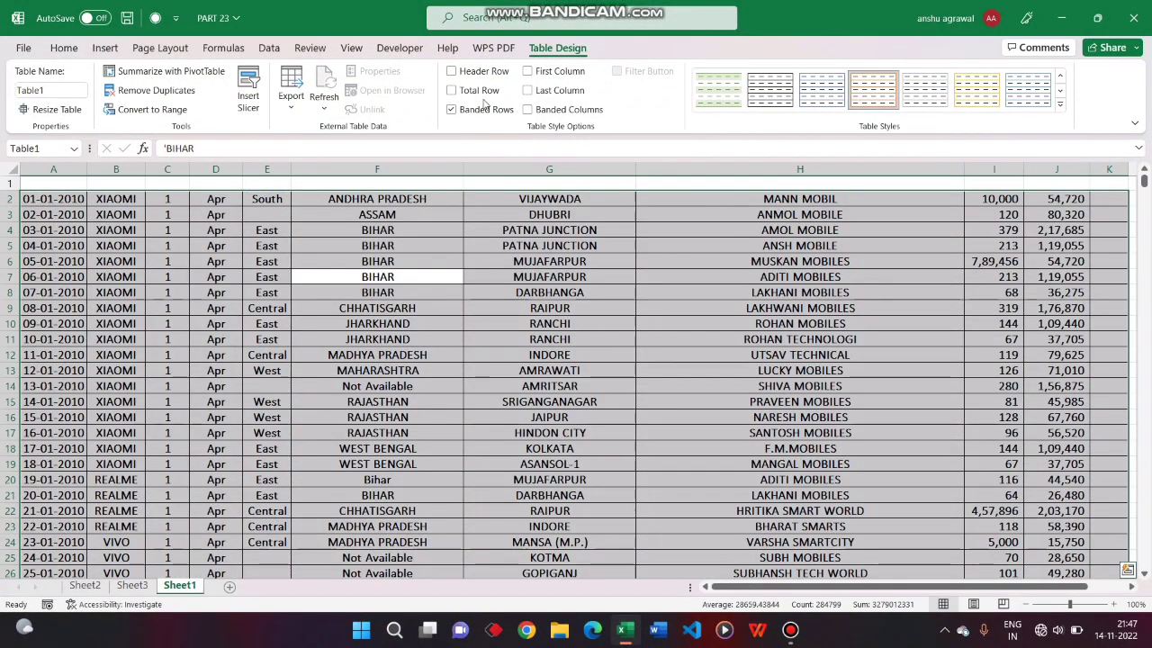
- Restore the header row and turn on banded columns, last-column emphasis and filter buttons
{"action": "left_click", "coordinate": [452, 72]}
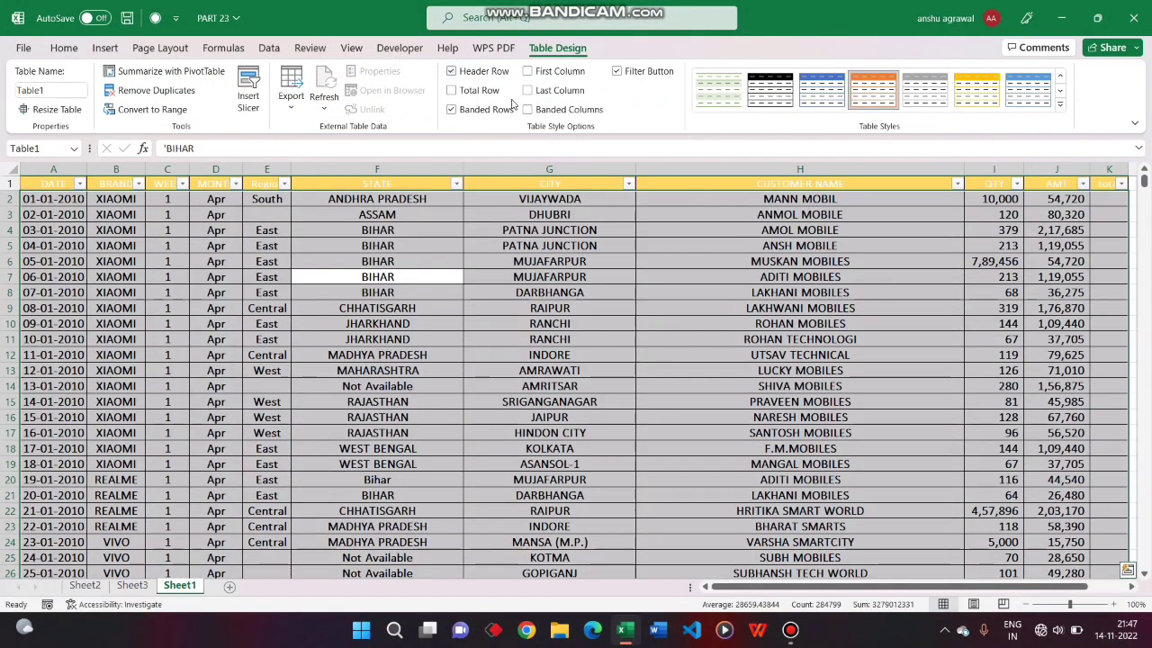
{"action": "left_click", "coordinate": [458, 113]}
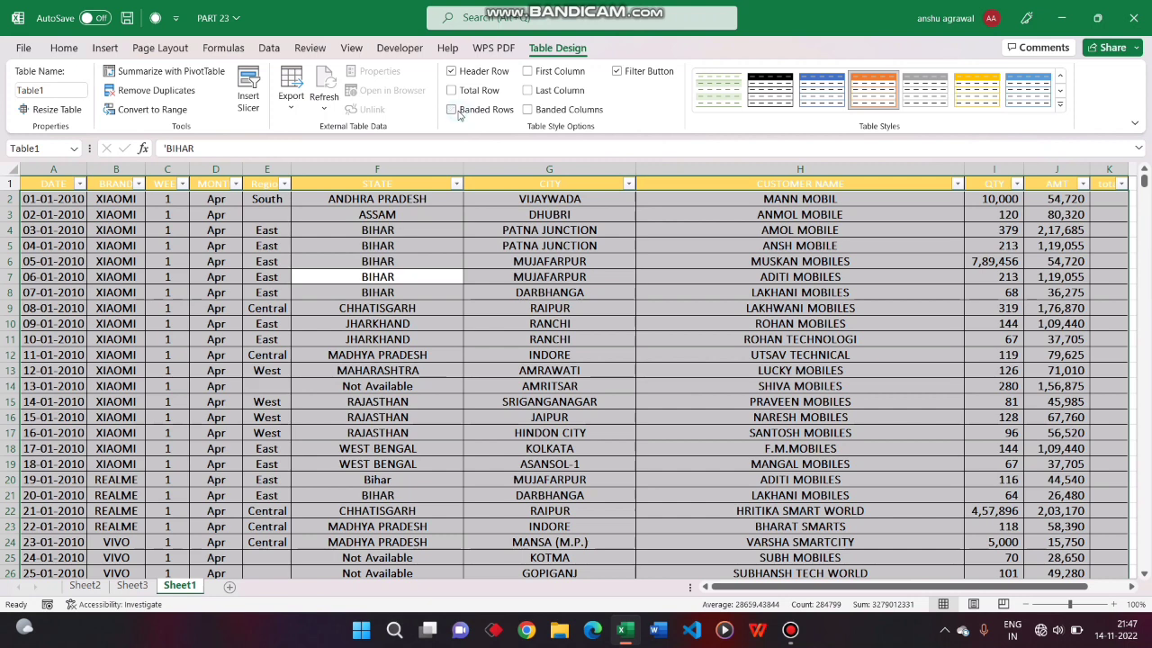
{"action": "left_click", "coordinate": [458, 114]}
{"action": "left_click", "coordinate": [536, 110]}
{"action": "left_click", "coordinate": [531, 91]}
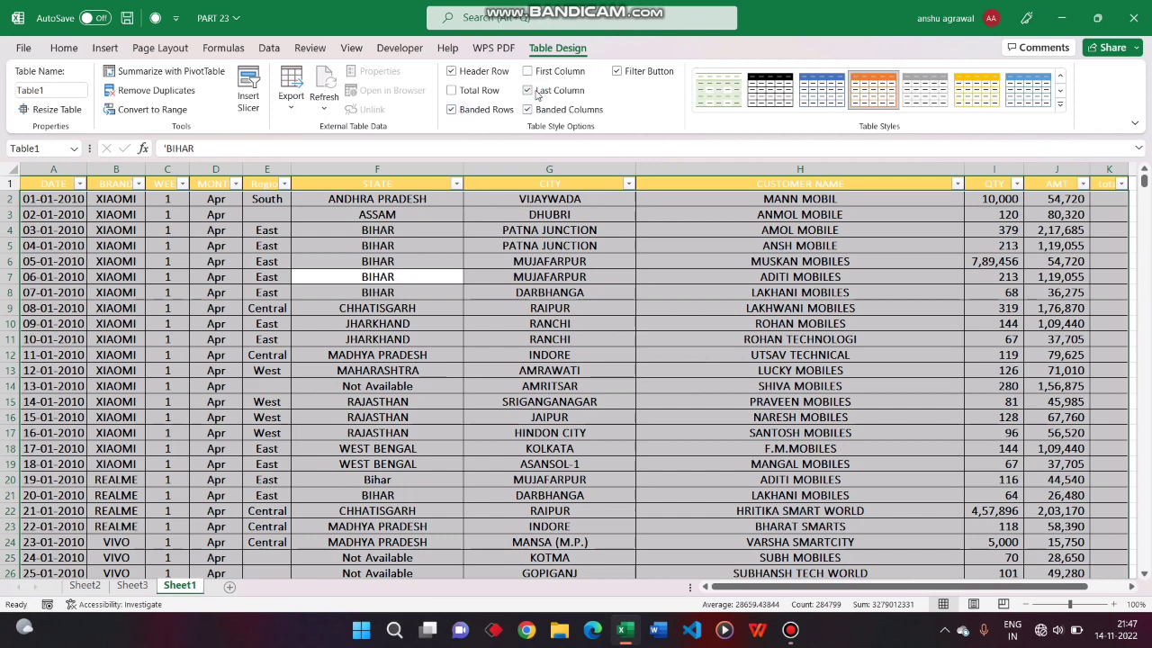
{"action": "left_click", "coordinate": [630, 75]}
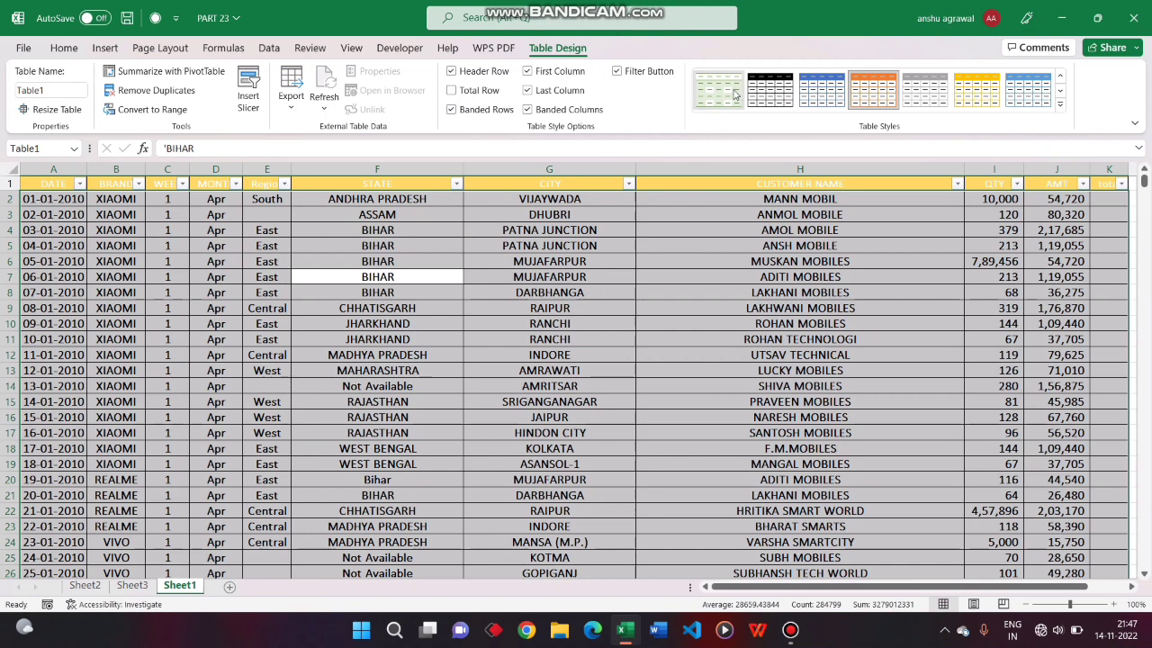
- Try the black table style and look at the Refresh and Export menus
{"action": "left_click", "coordinate": [769, 94]}
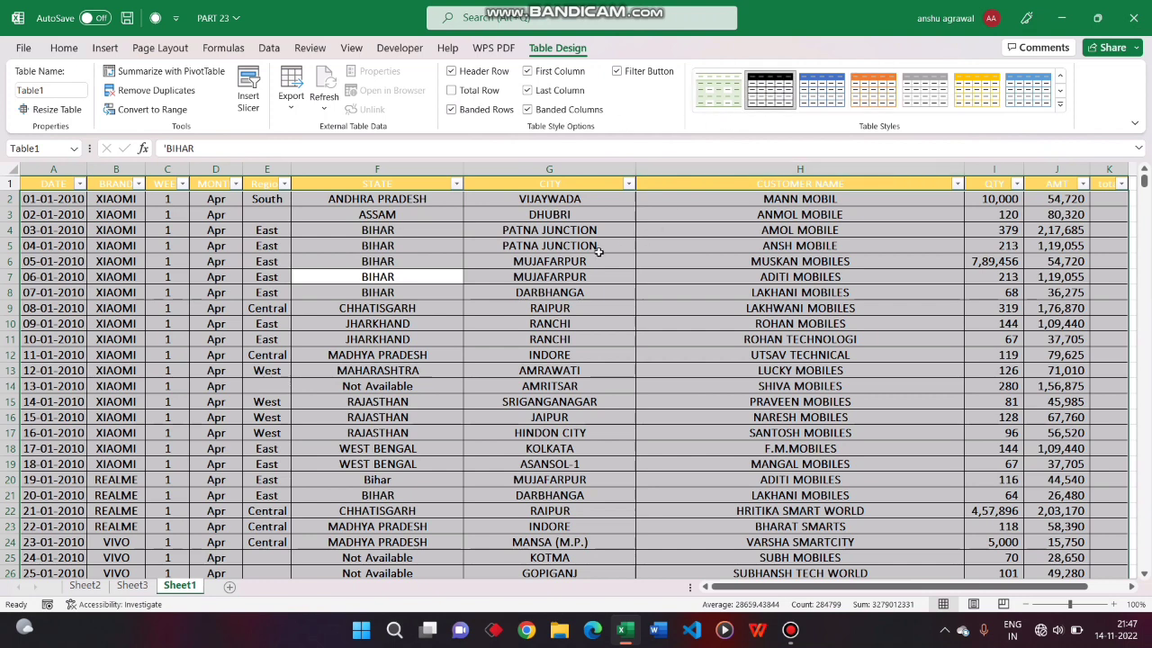
{"action": "left_click", "coordinate": [324, 108]}
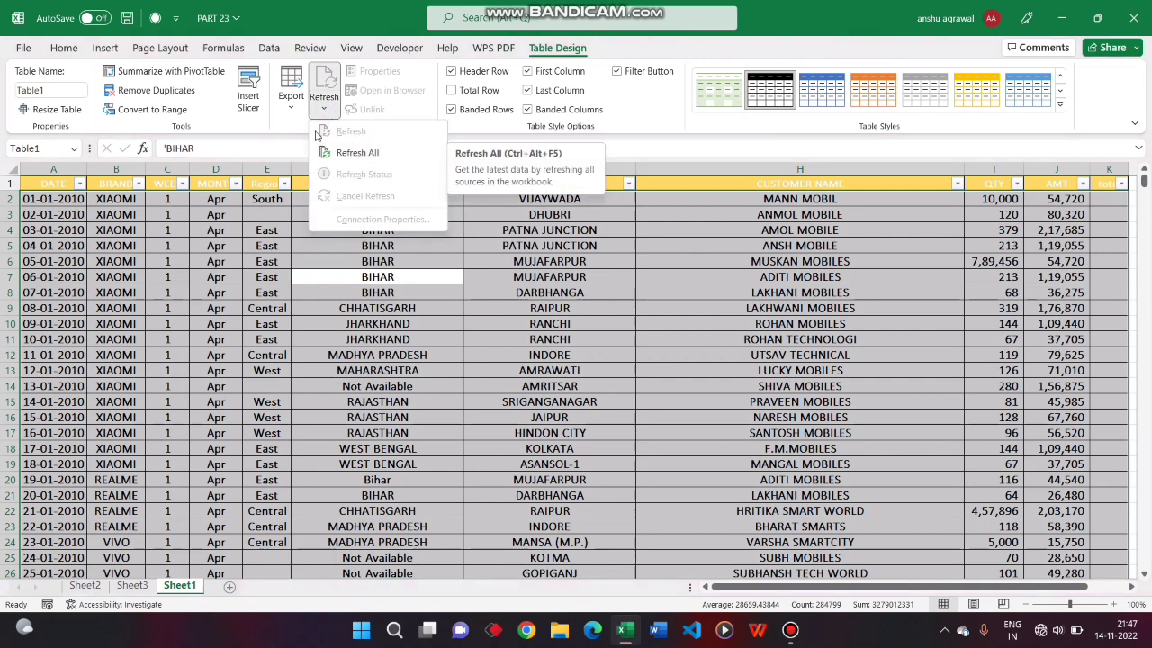
{"action": "left_click", "coordinate": [292, 115]}
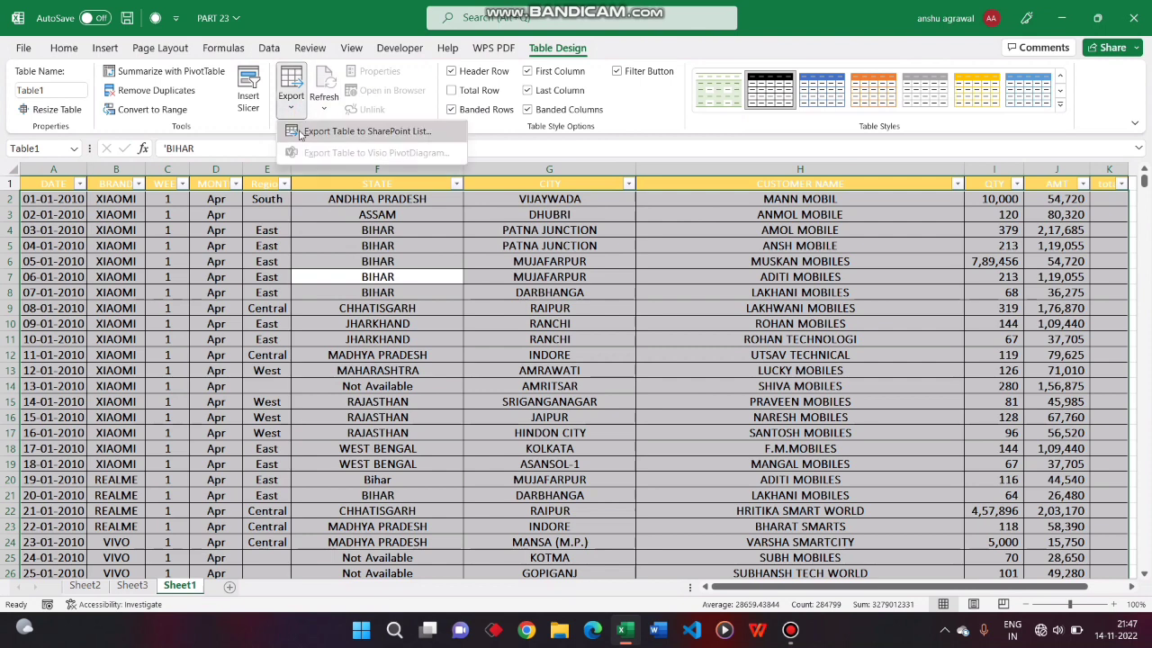
- Cancel the SharePoint list export and bring up the Insert Slicers field list
{"action": "left_click", "coordinate": [300, 132]}
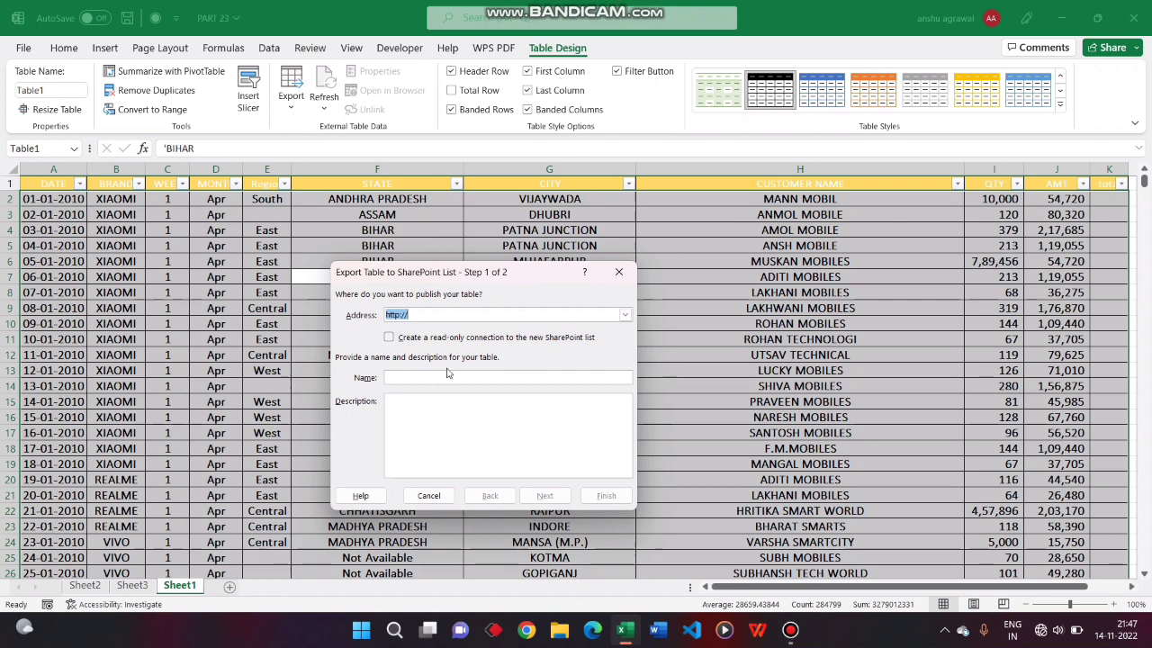
{"action": "left_click", "coordinate": [618, 272]}
{"action": "left_click", "coordinate": [254, 107]}
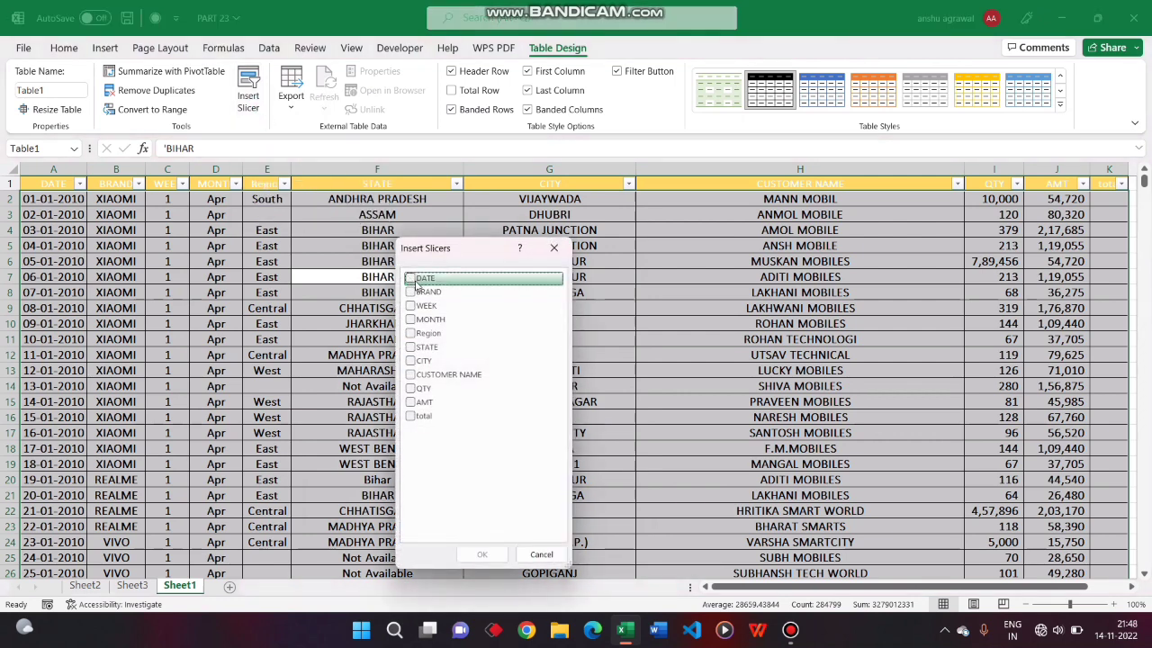
- Add a QTY slicer to Table1 and review its Slicer Settings without changes
{"action": "left_click", "coordinate": [417, 390]}
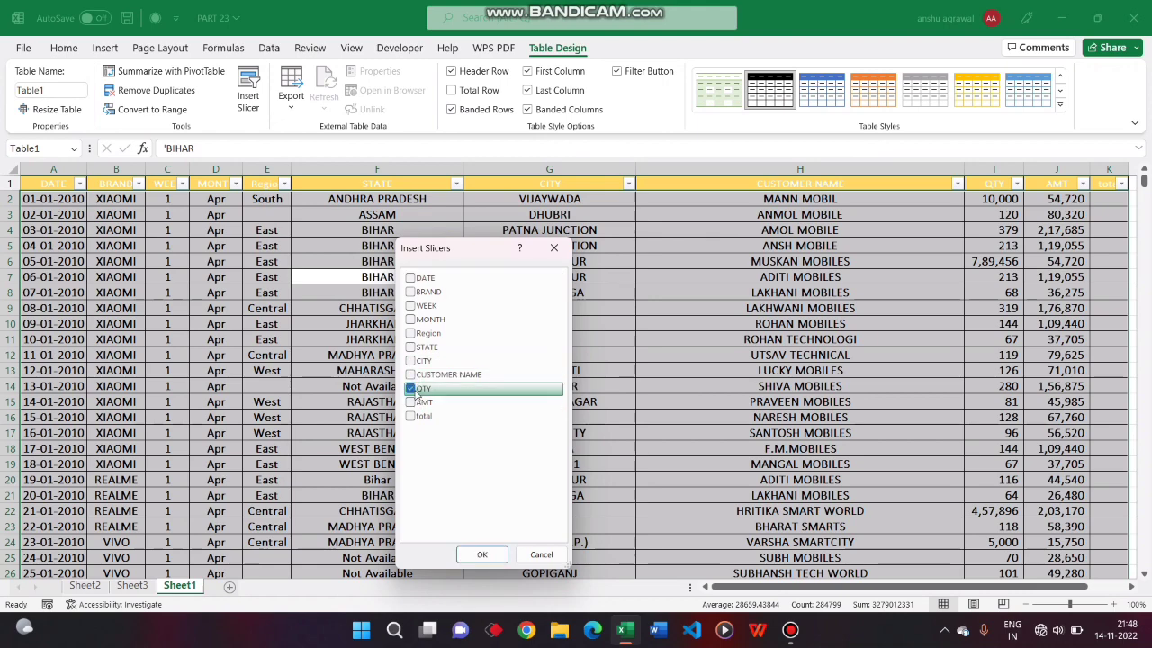
{"action": "left_click", "coordinate": [483, 555]}
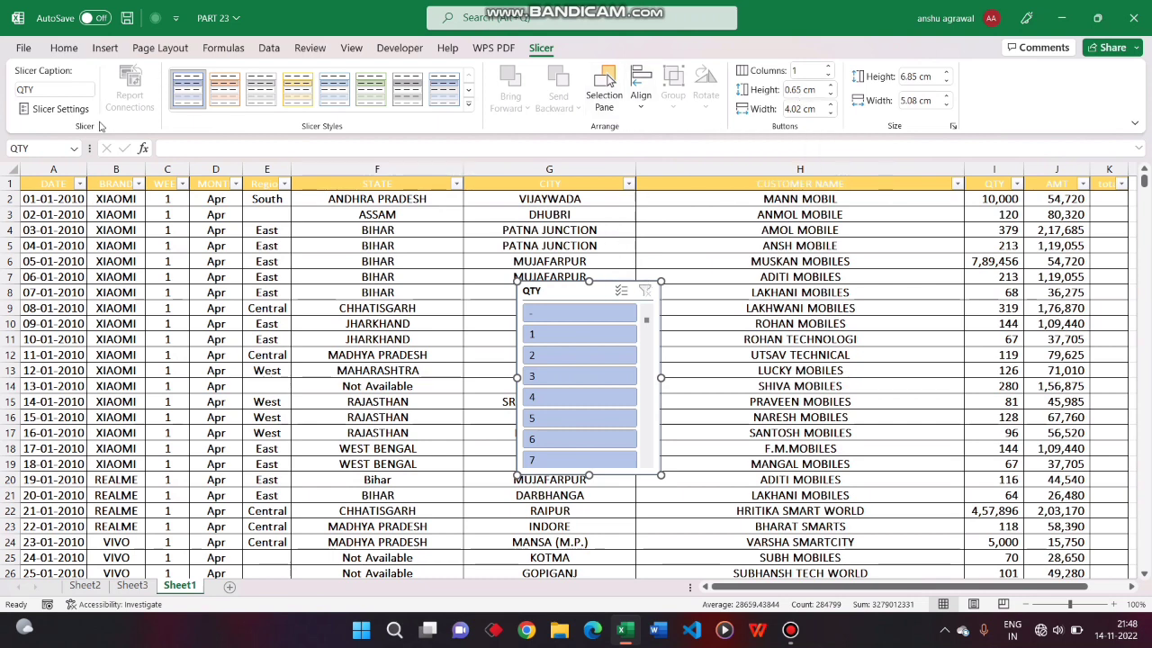
{"action": "left_click", "coordinate": [60, 109]}
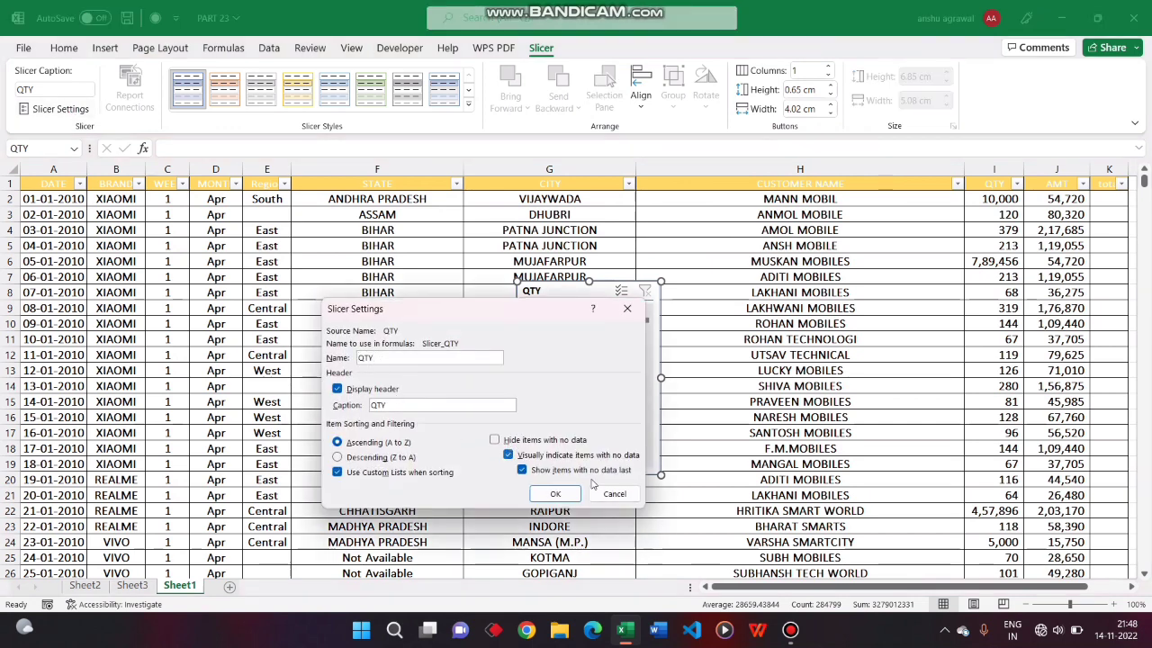
{"action": "left_click", "coordinate": [615, 494]}
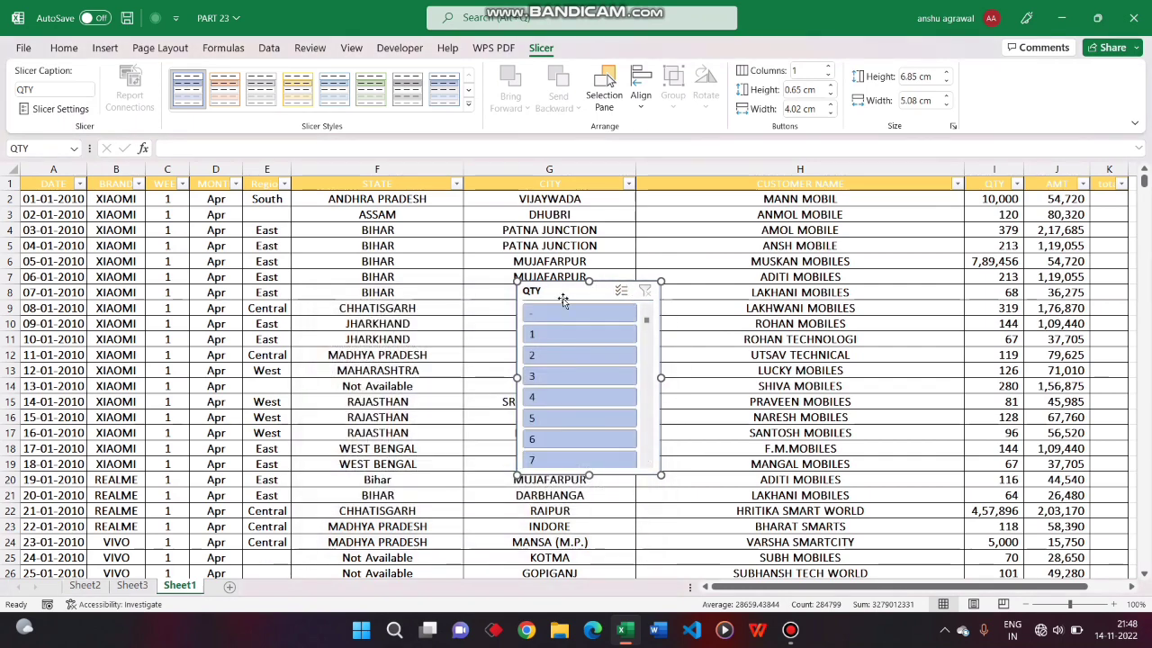
- Delete the QTY slicer and bring up Remove Duplicates for Table1
{"action": "key", "text": "Delete"}
{"action": "key", "text": "ctrl+a"}
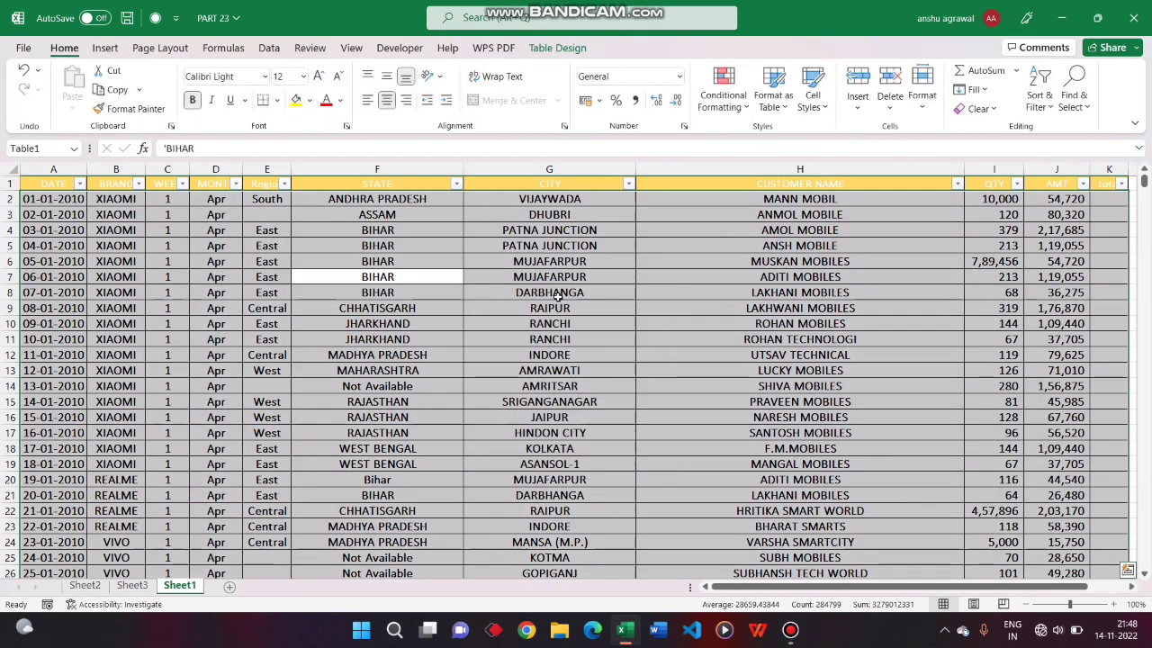
{"action": "left_click", "coordinate": [557, 47]}
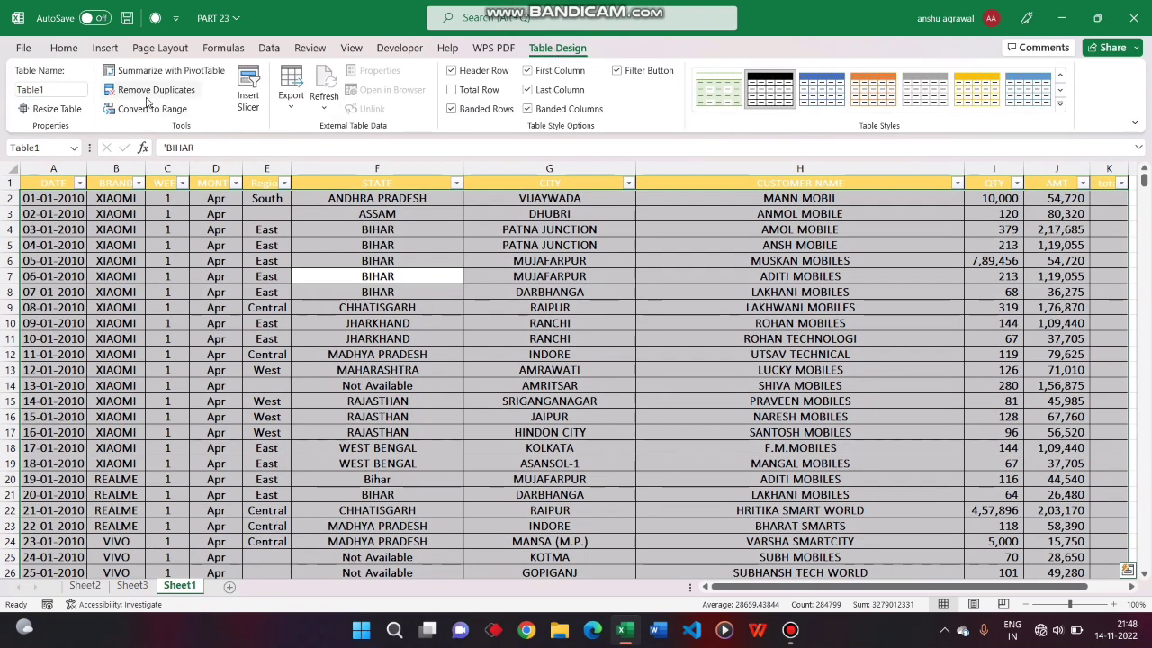
{"action": "left_click", "coordinate": [148, 92]}
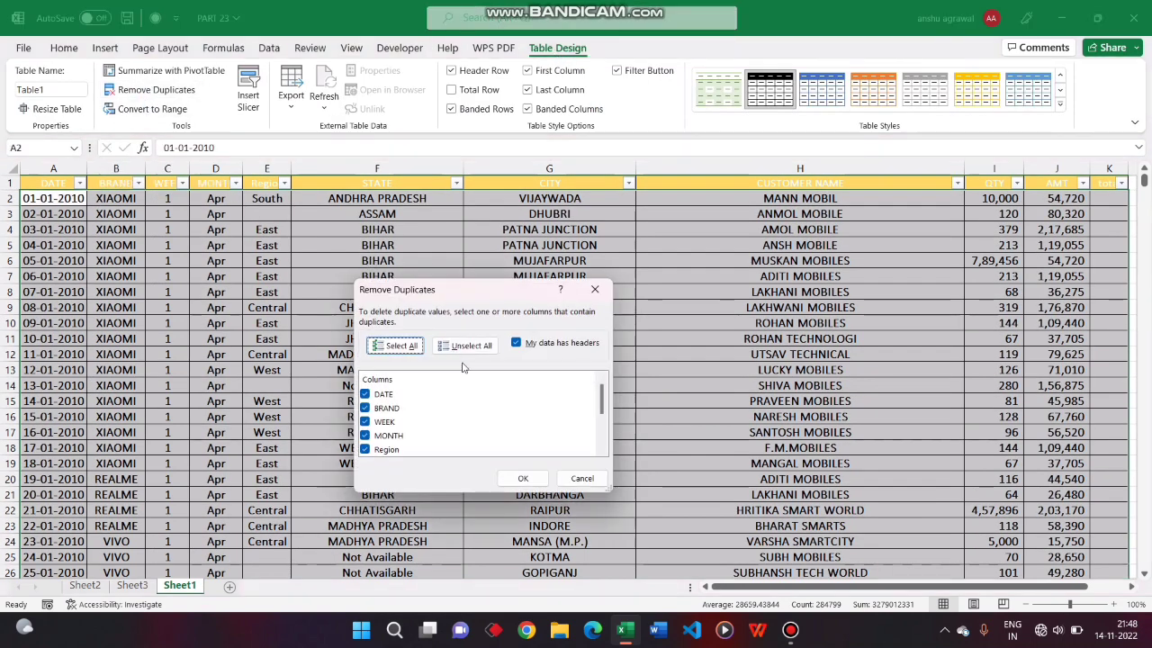
- Remove duplicates on the BRAND column only, leaving five brand rows, and dismiss the message
{"action": "left_click", "coordinate": [460, 349]}
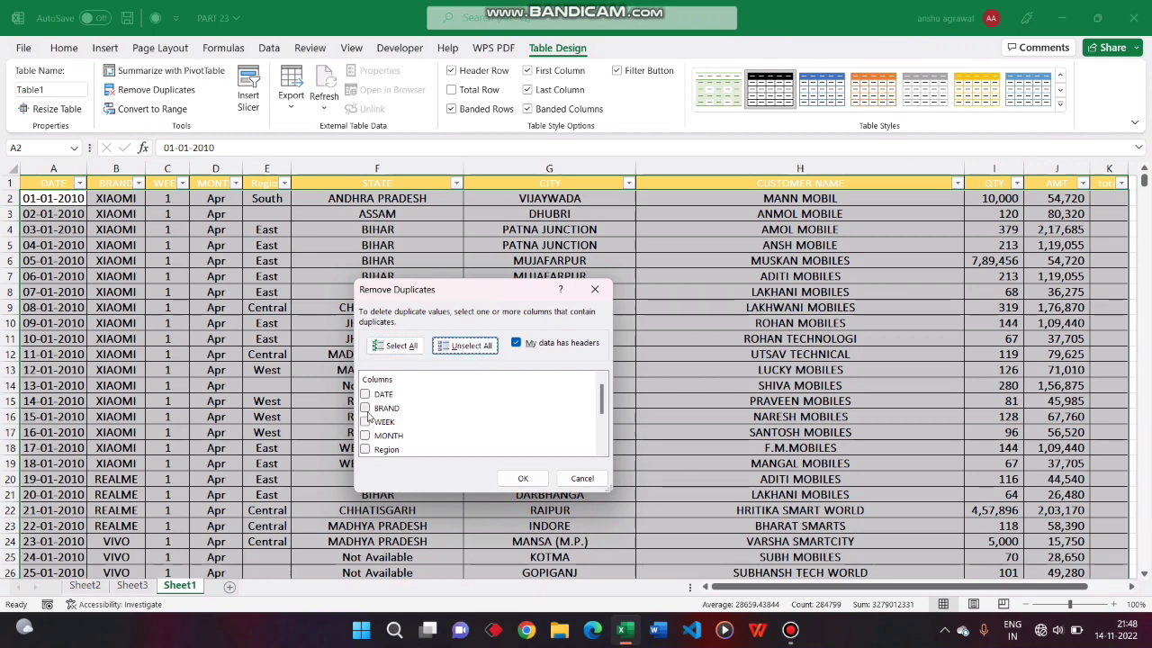
{"action": "left_click", "coordinate": [366, 411]}
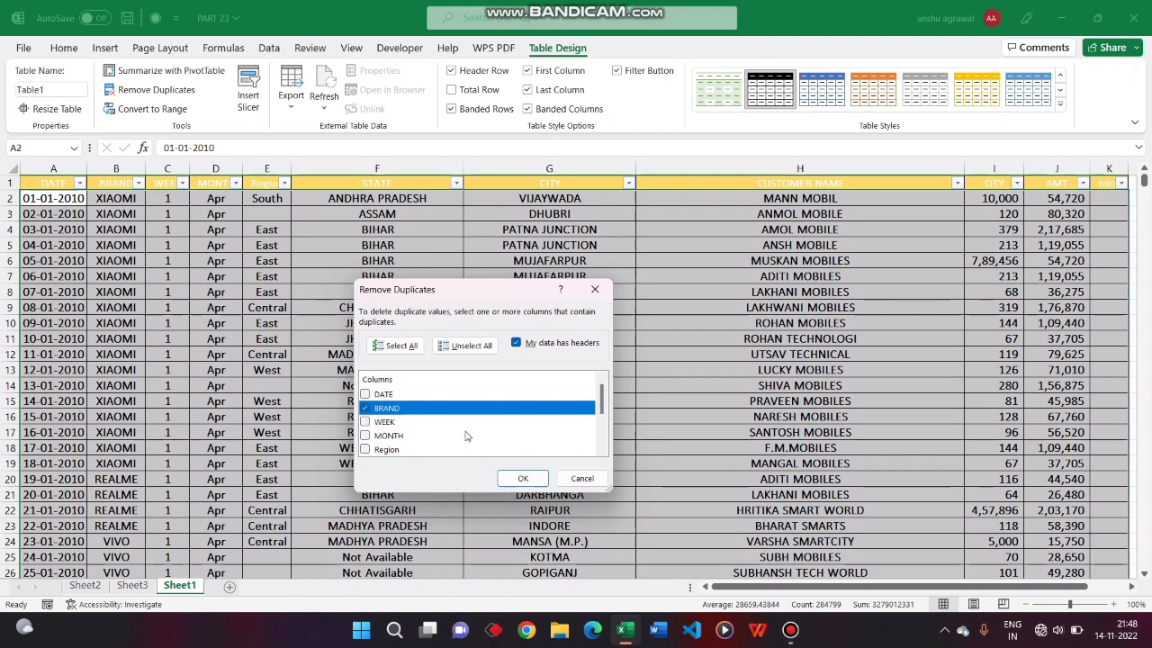
{"action": "left_click", "coordinate": [521, 479]}
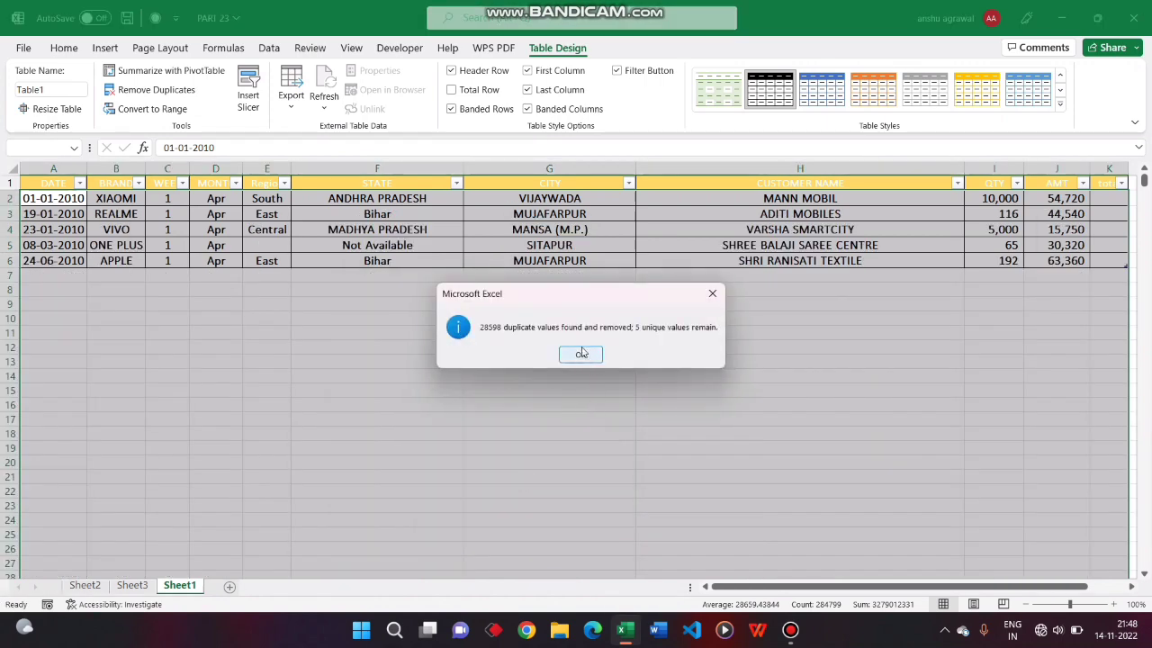
{"action": "left_click", "coordinate": [581, 353]}
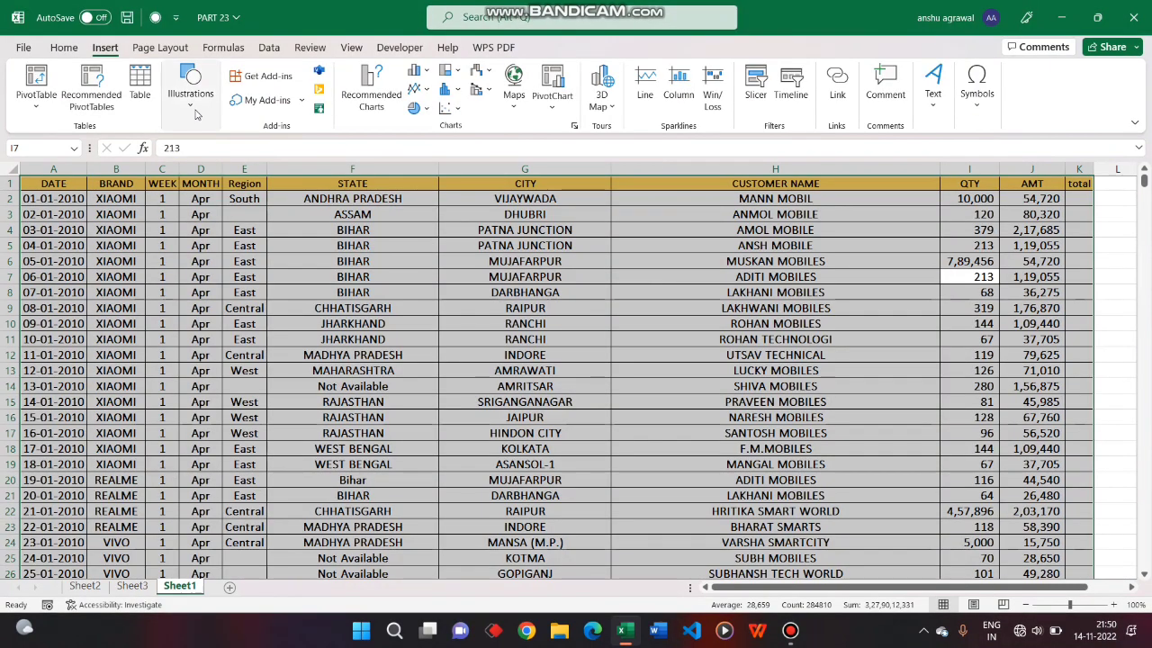
- Browse the Illustrations, 3D Models and Screenshot options, then show the Pictures sources
{"action": "left_click", "coordinate": [190, 94]}
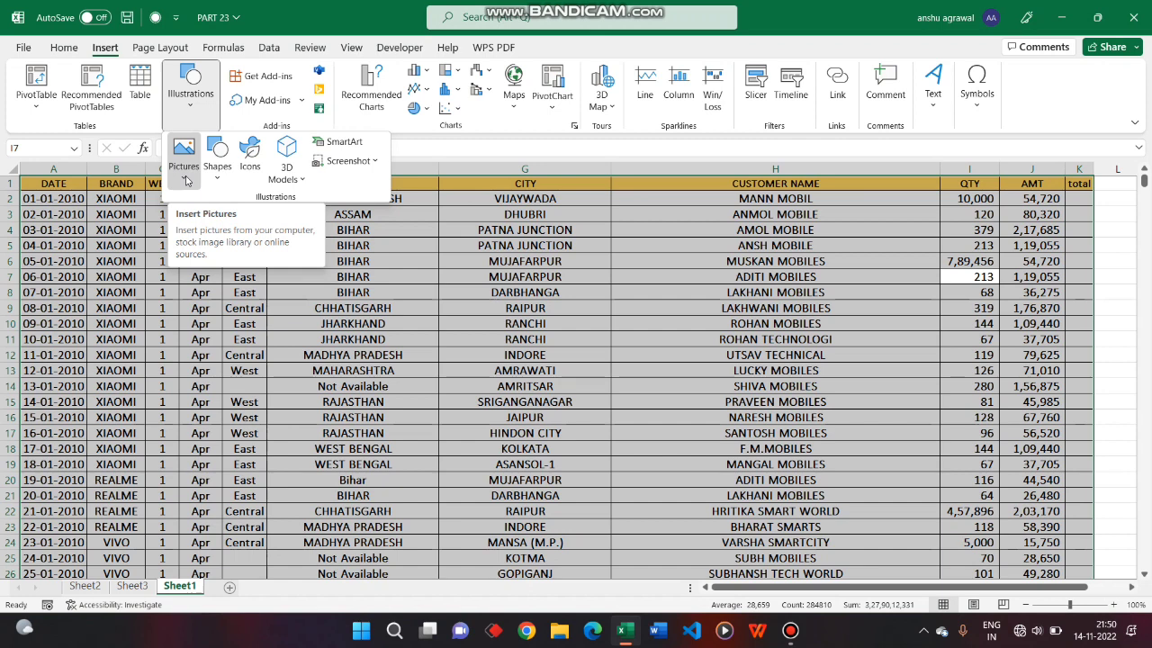
{"action": "left_click", "coordinate": [289, 182]}
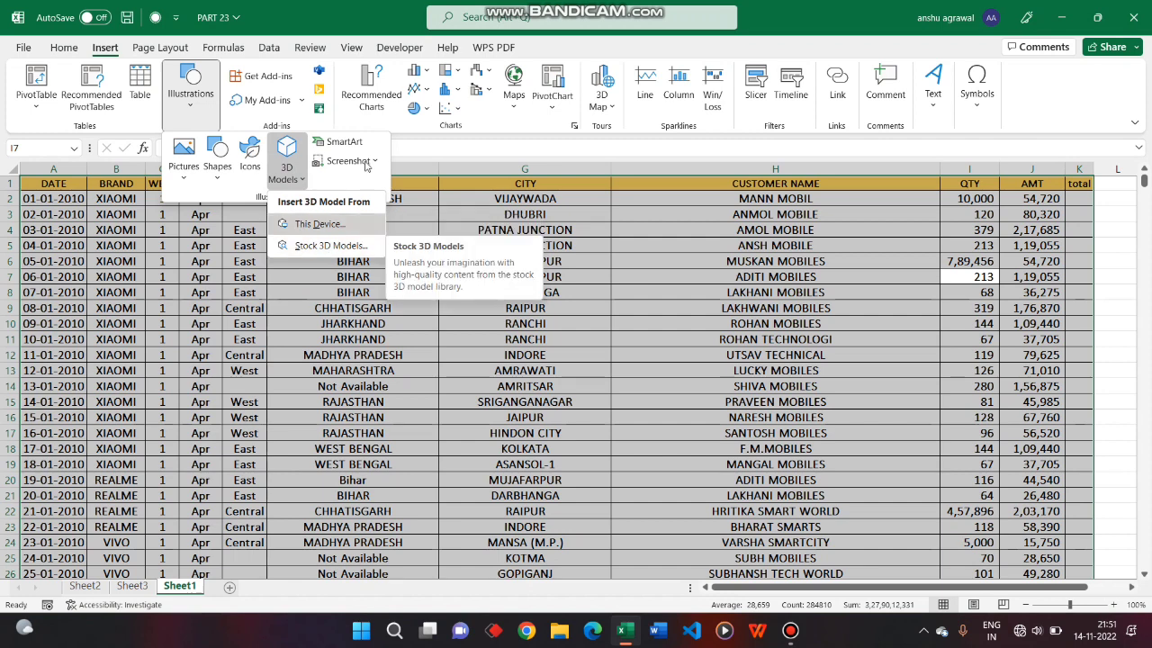
{"action": "left_click", "coordinate": [361, 163]}
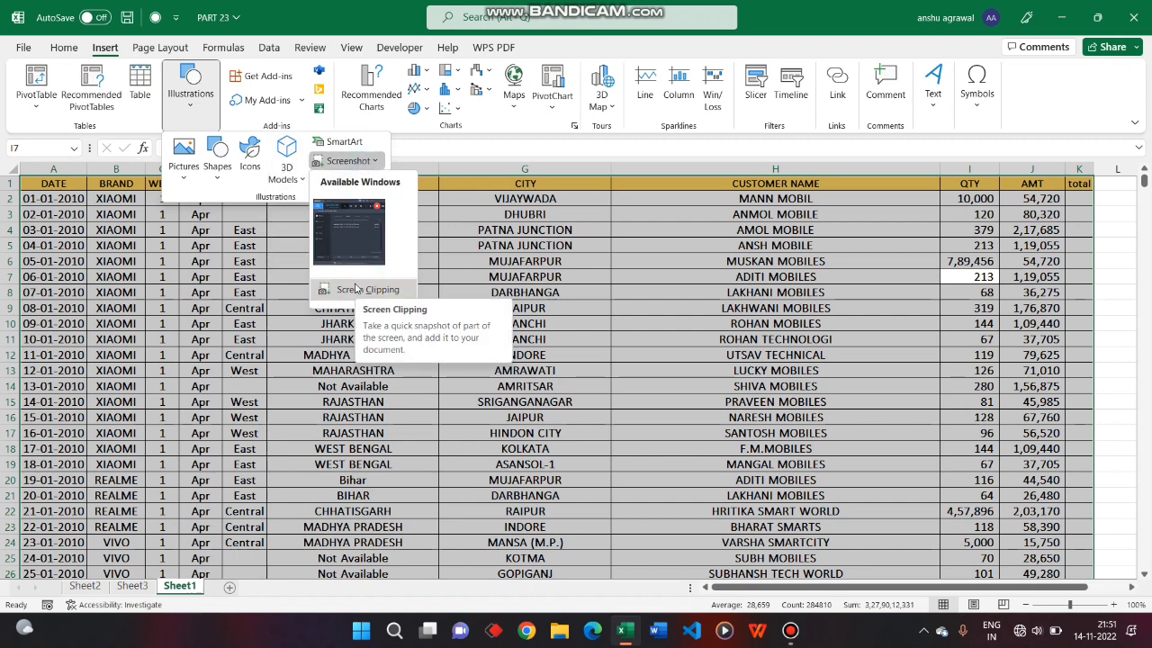
{"action": "left_click", "coordinate": [180, 175]}
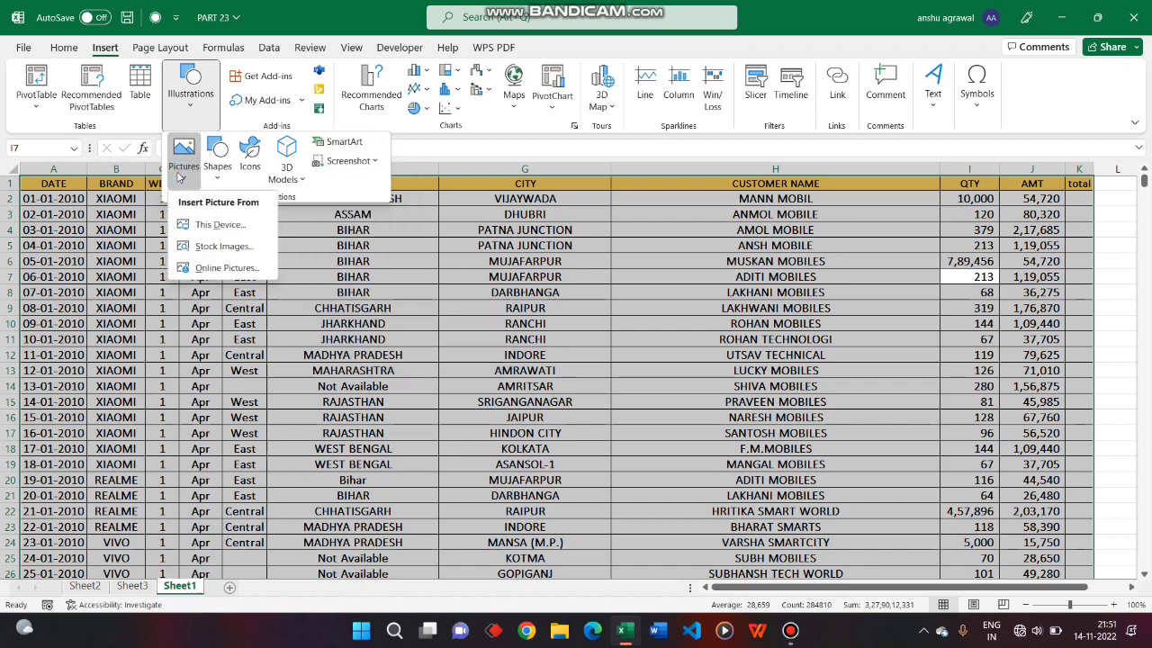
- Insert the BST SP 2 picture from Desktop > MINE DOCS > bst images onto Sheet1
{"action": "left_click", "coordinate": [202, 234]}
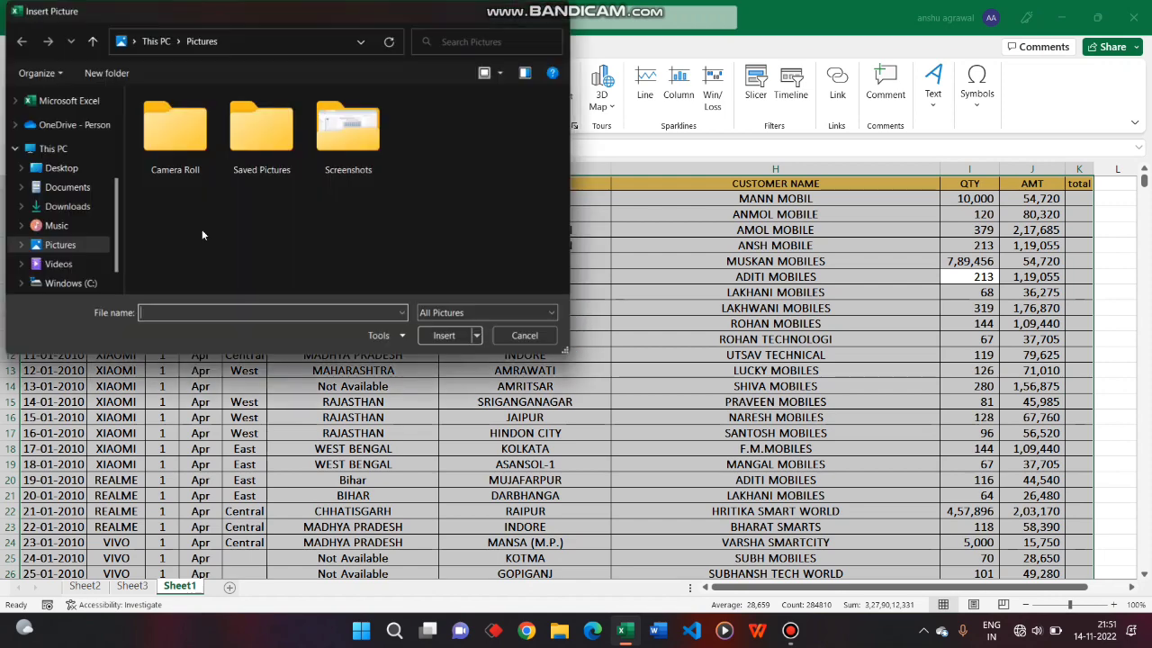
{"action": "left_click", "coordinate": [74, 177]}
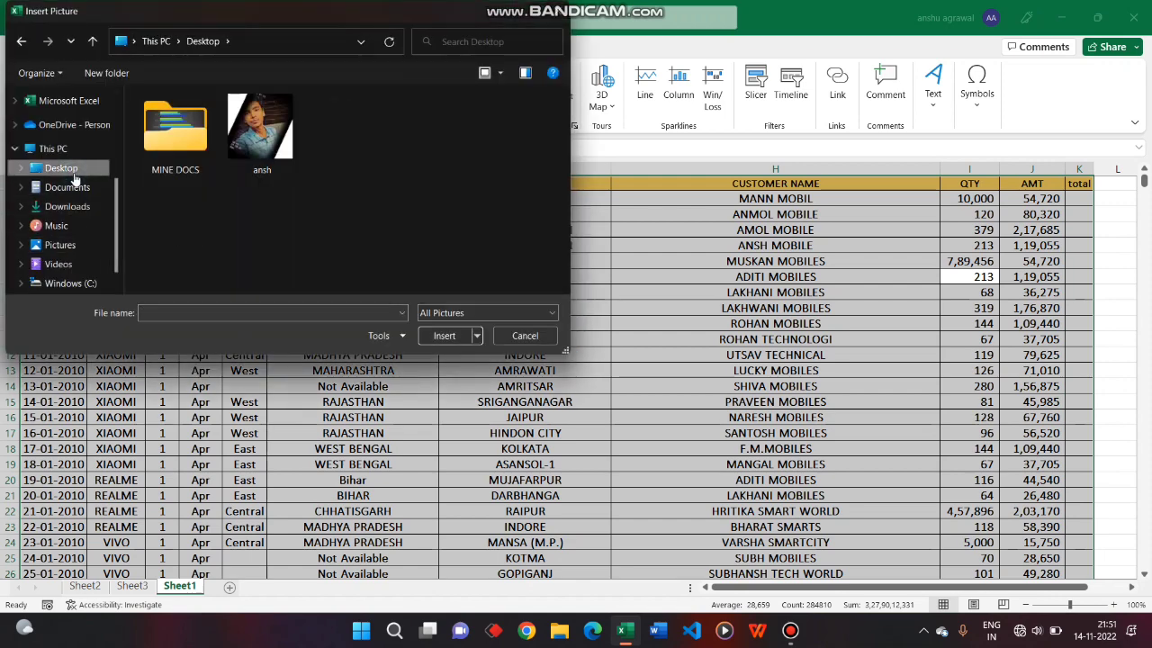
{"action": "double_click", "coordinate": [211, 153]}
{"action": "double_click", "coordinate": [211, 148]}
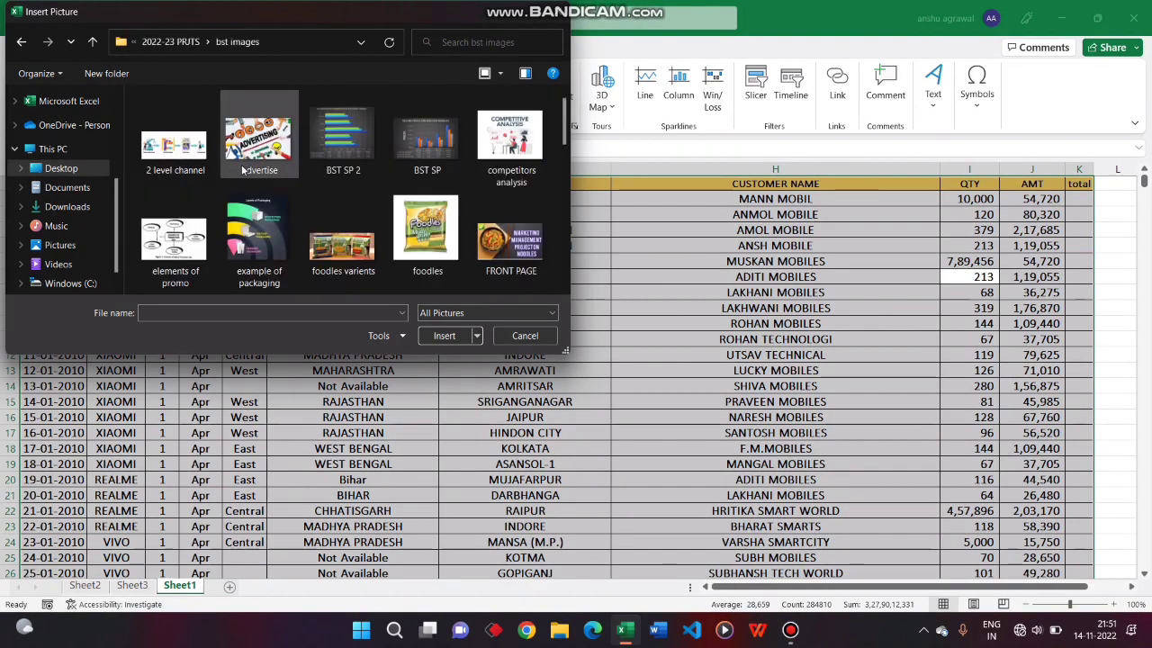
{"action": "left_click", "coordinate": [343, 139]}
{"action": "left_click", "coordinate": [443, 335]}
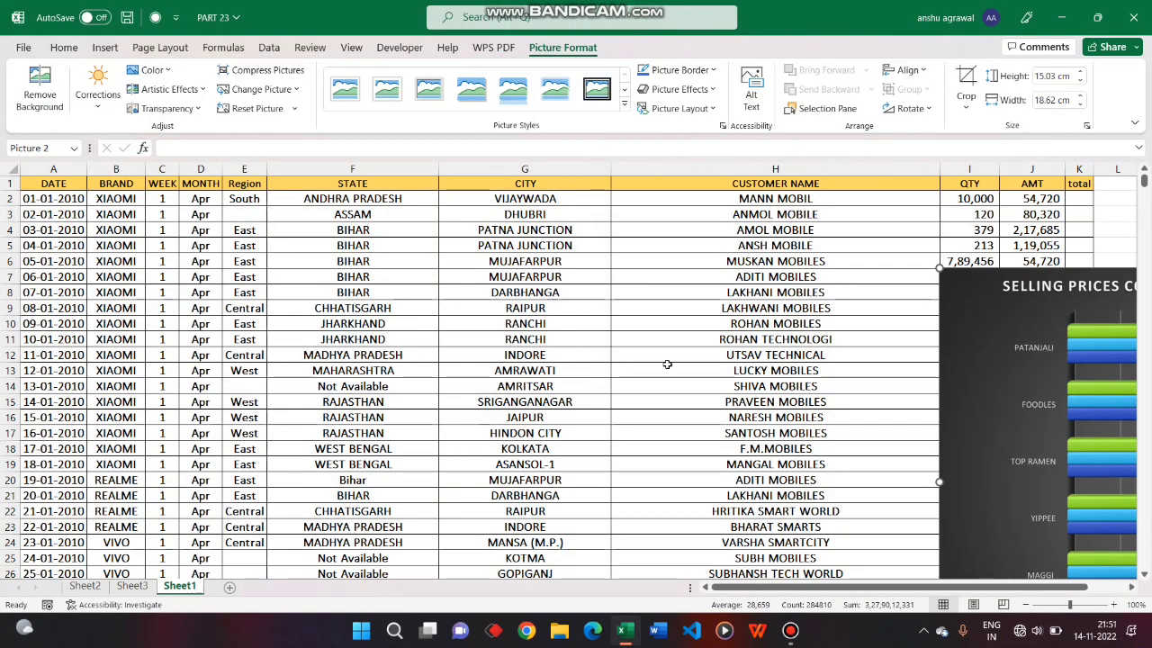
- Resize the chart picture to 11.37 cm tall and place it over columns B–G
{"action": "left_click_drag", "start_coordinate": [1049, 414], "coordinate": [411, 334]}
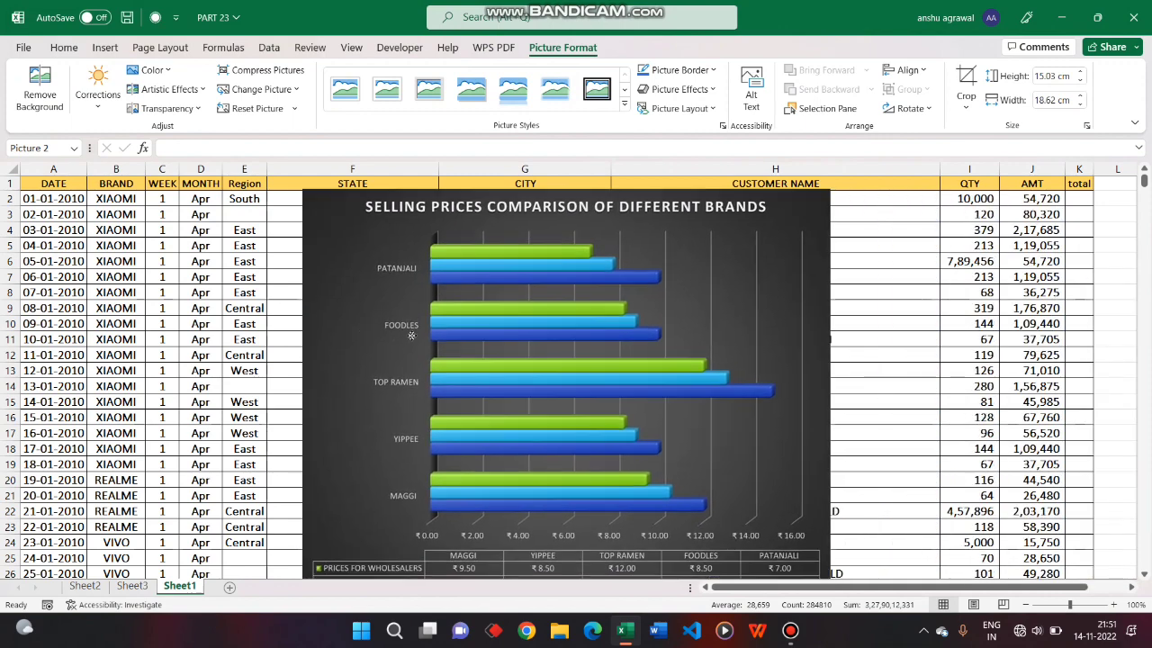
{"action": "left_click_drag", "start_coordinate": [302, 188], "coordinate": [431, 293]}
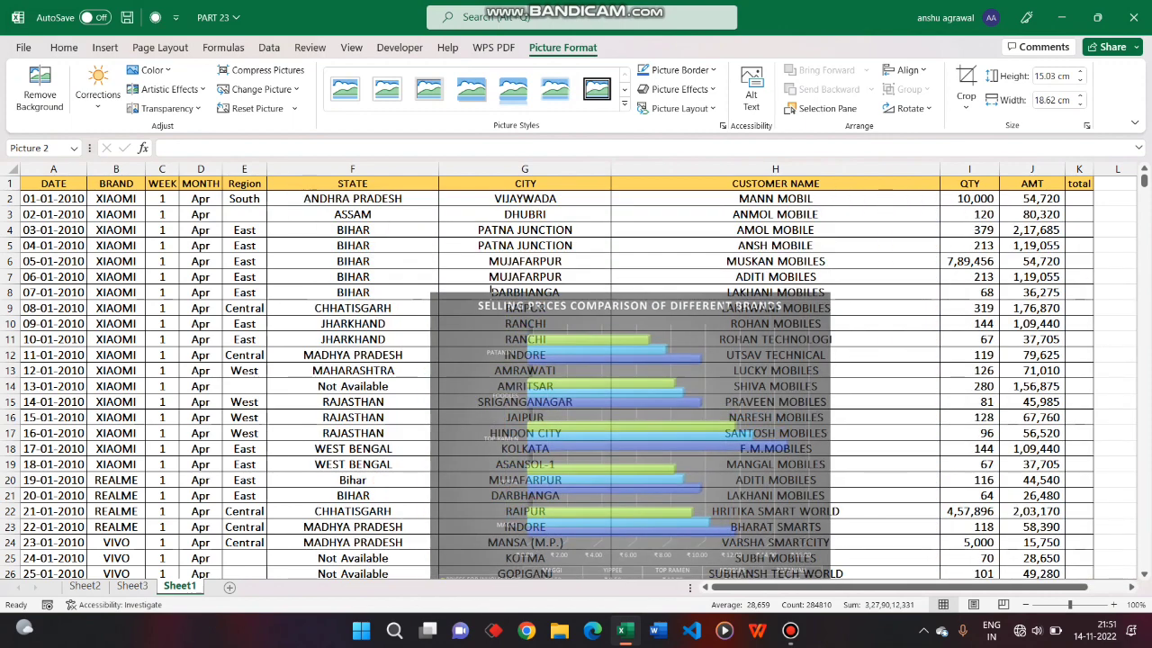
{"action": "left_click_drag", "start_coordinate": [491, 360], "coordinate": [269, 252]}
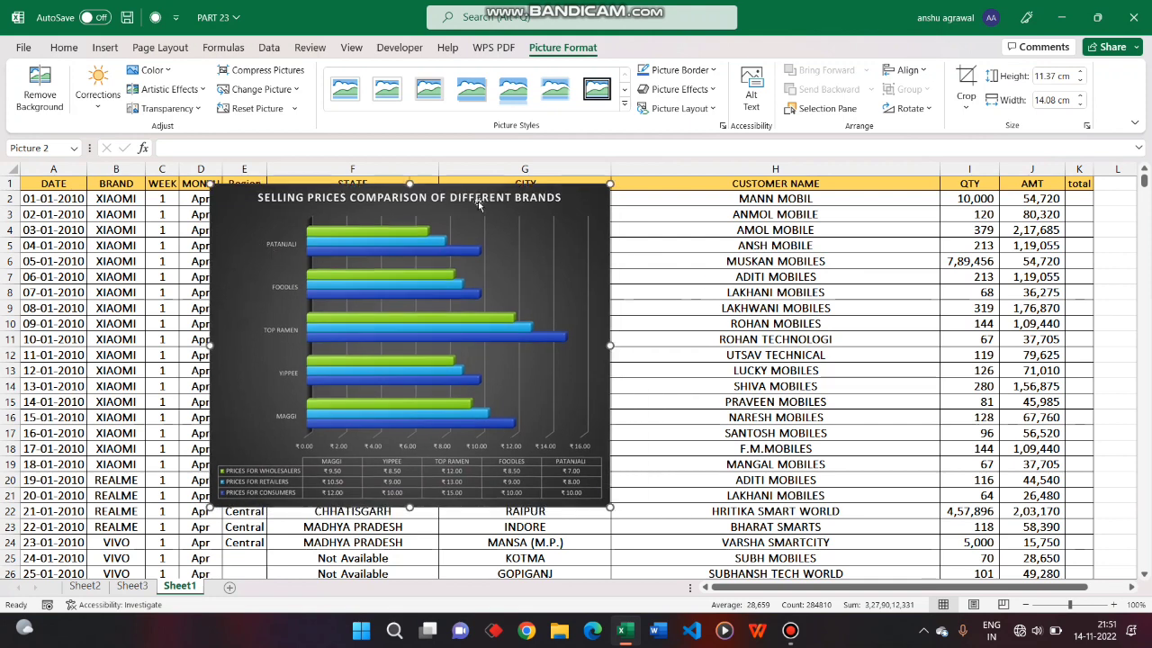
- Browse the Picture Styles gallery without applying a style, then show the Picture Border options
{"action": "left_click", "coordinate": [625, 107]}
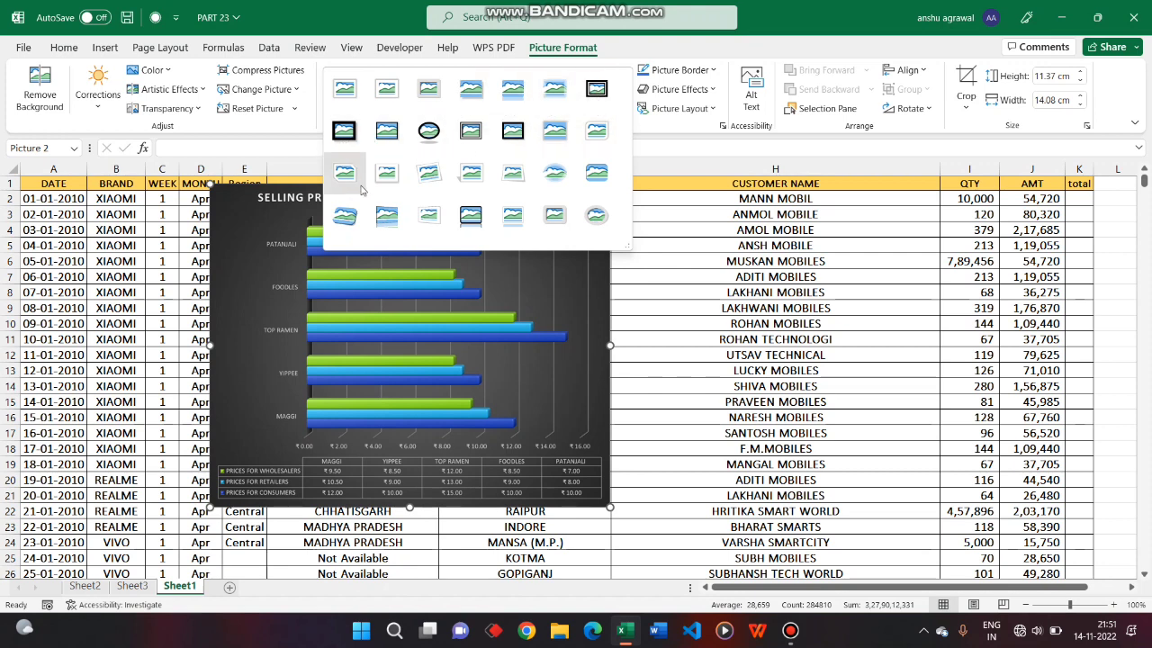
{"action": "left_click", "coordinate": [520, 340]}
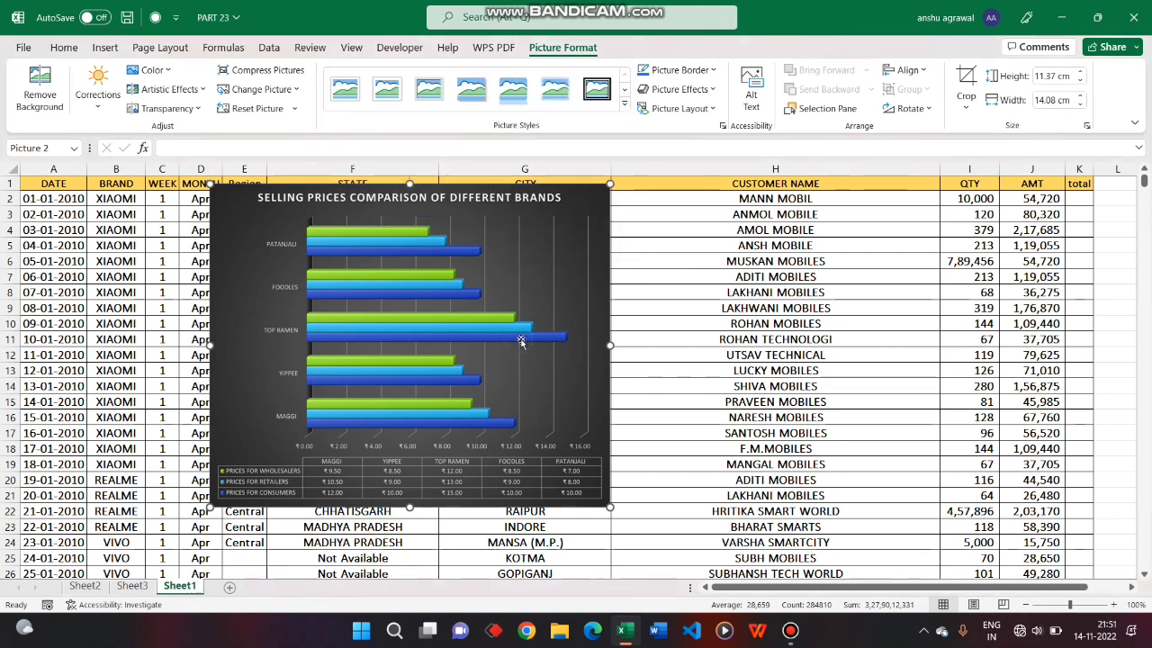
{"action": "left_click", "coordinate": [625, 106]}
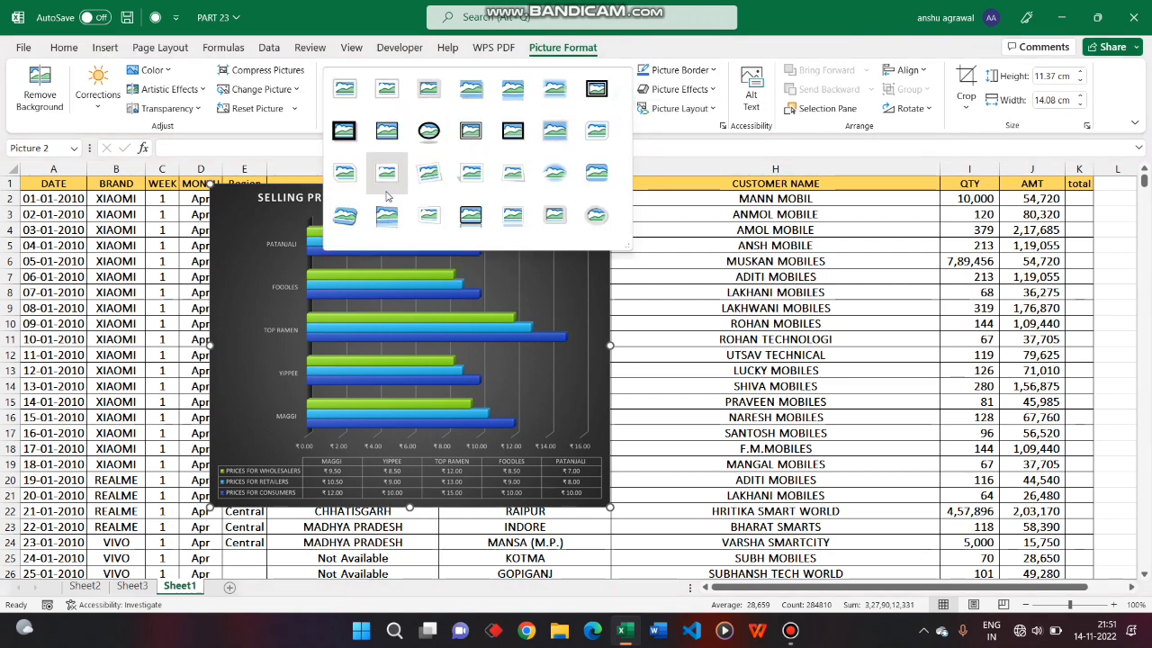
{"action": "left_click", "coordinate": [453, 291]}
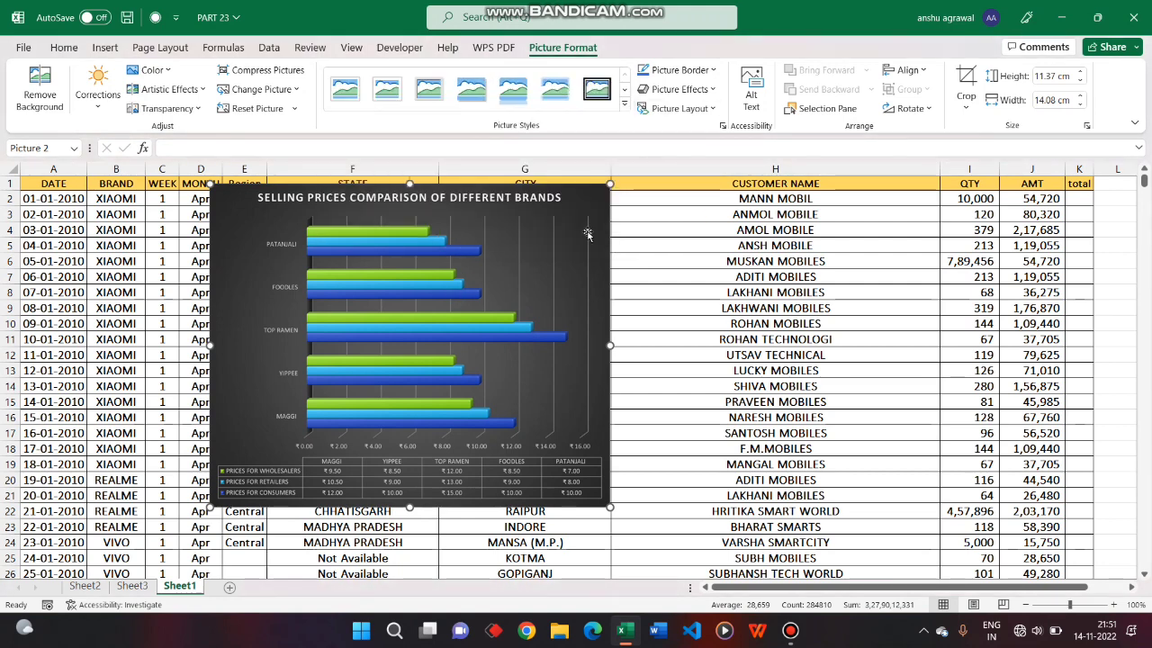
{"action": "left_click", "coordinate": [713, 72]}
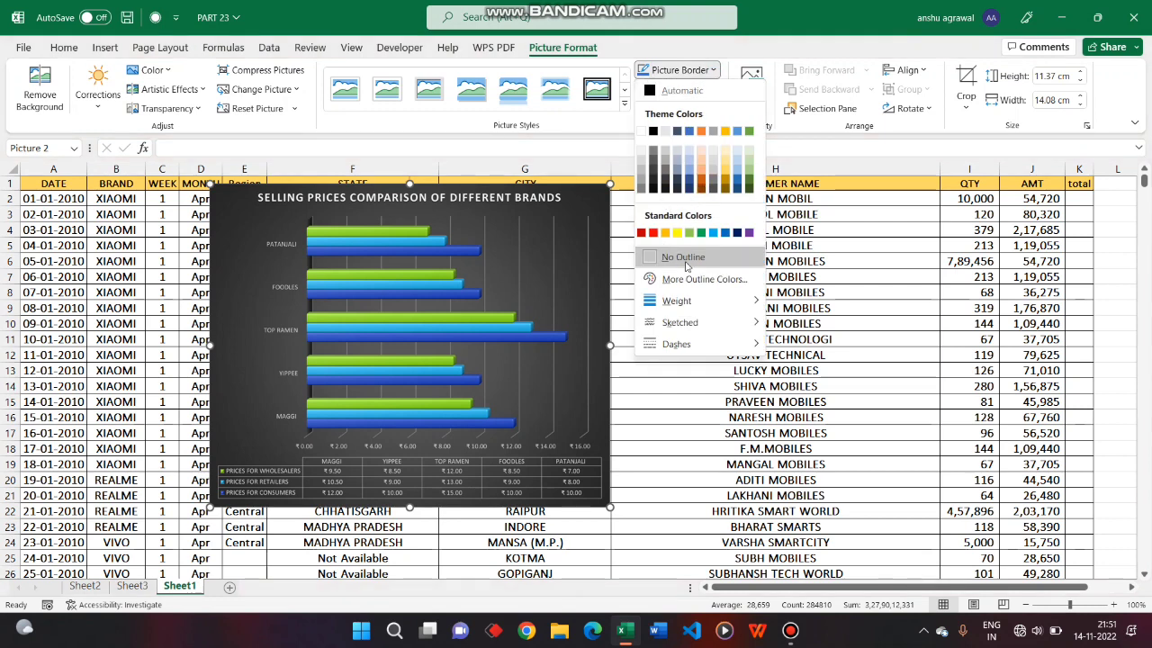
- Preview Picture Border Weight, Sketched and Dashes options, leaving the border unchanged
{"action": "mouse_move", "coordinate": [684, 301]}
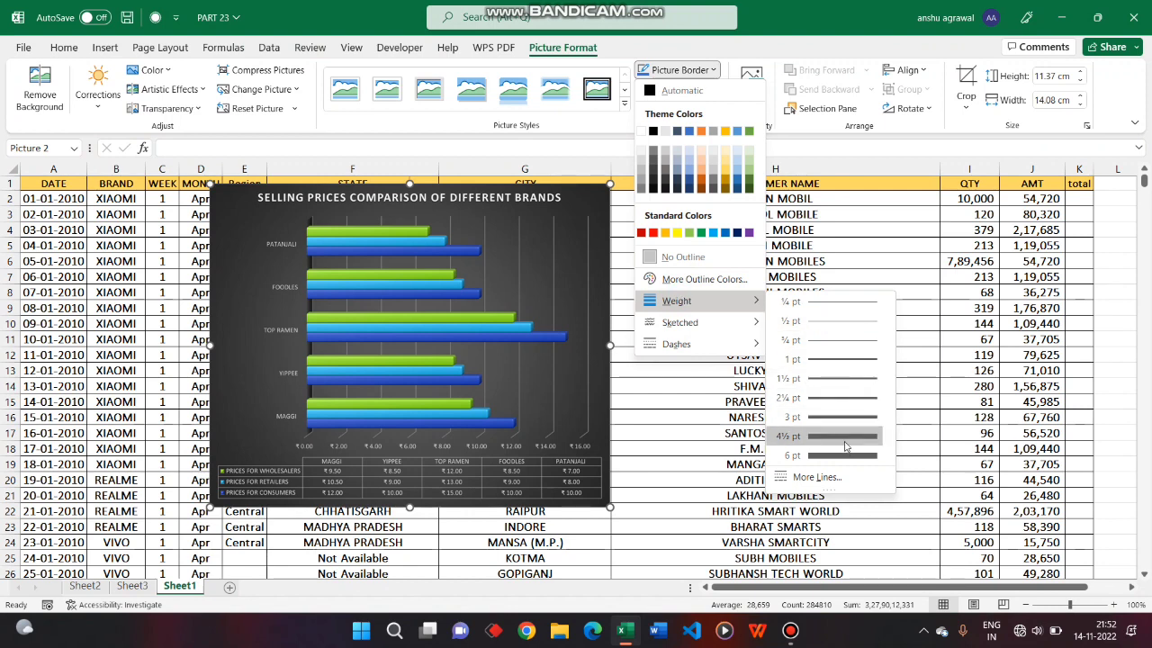
{"action": "mouse_move", "coordinate": [757, 331]}
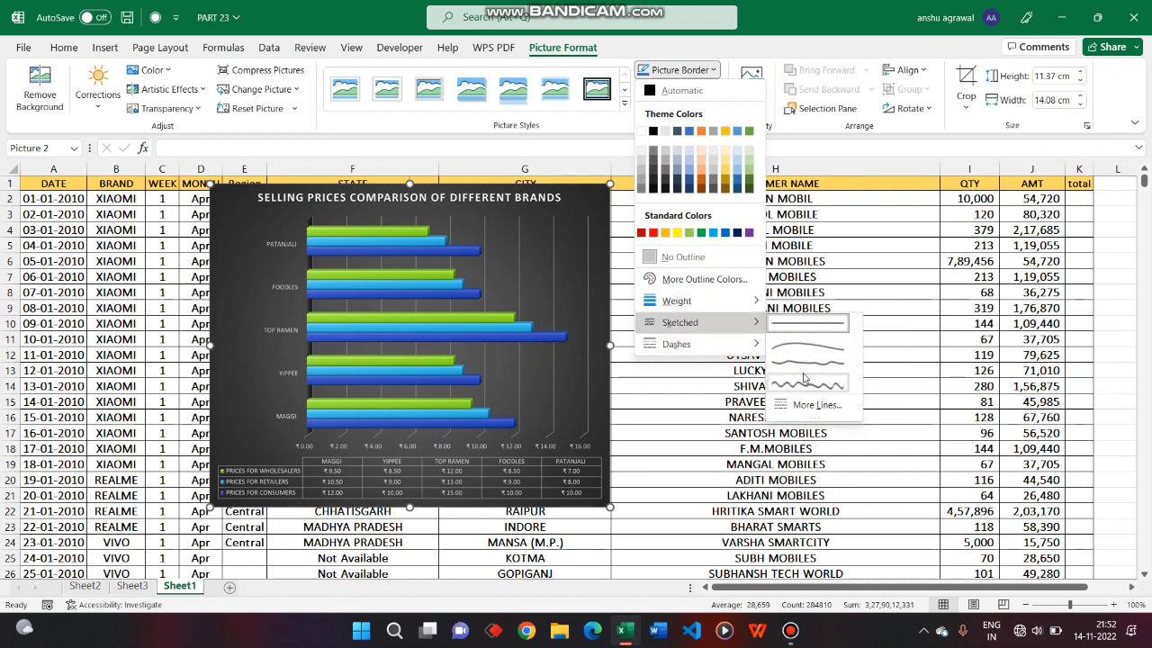
{"action": "mouse_move", "coordinate": [747, 350]}
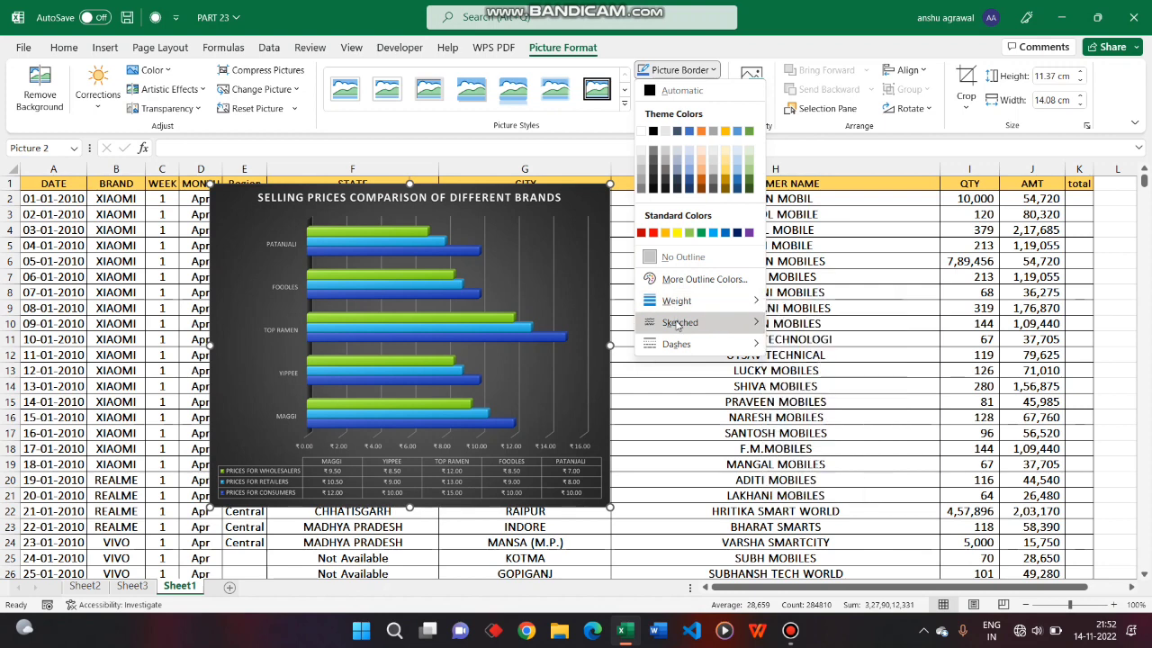
{"action": "left_click", "coordinate": [623, 92]}
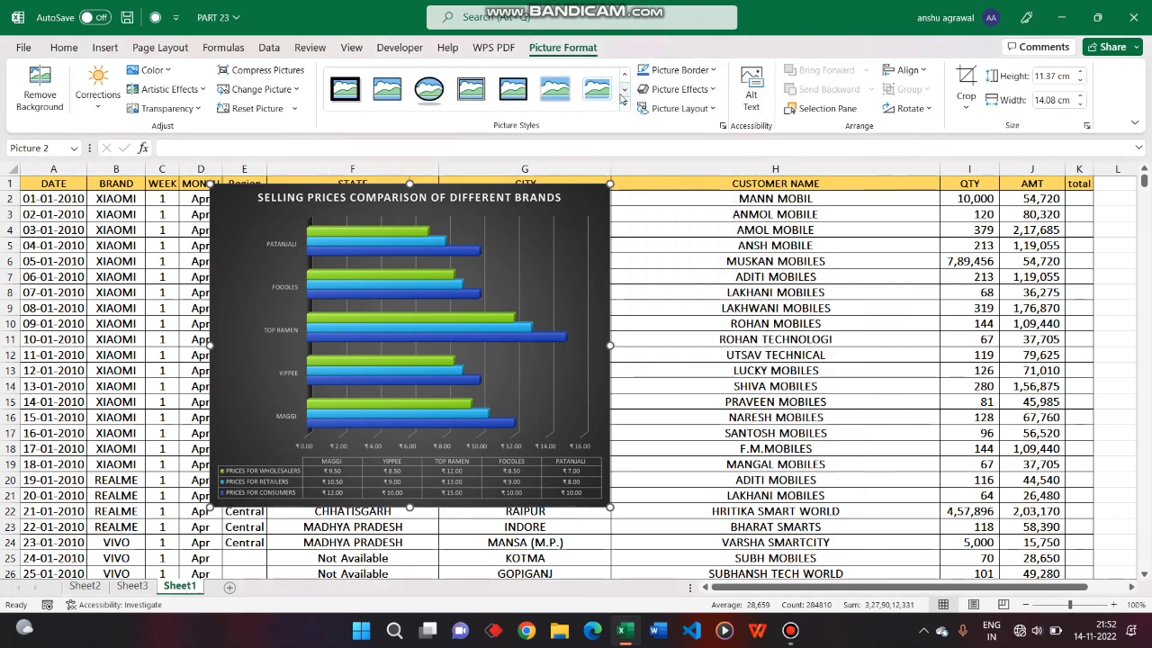
- Browse the Picture Effects submenus without applying any, then open Picture Layout choices
{"action": "left_click", "coordinate": [716, 90]}
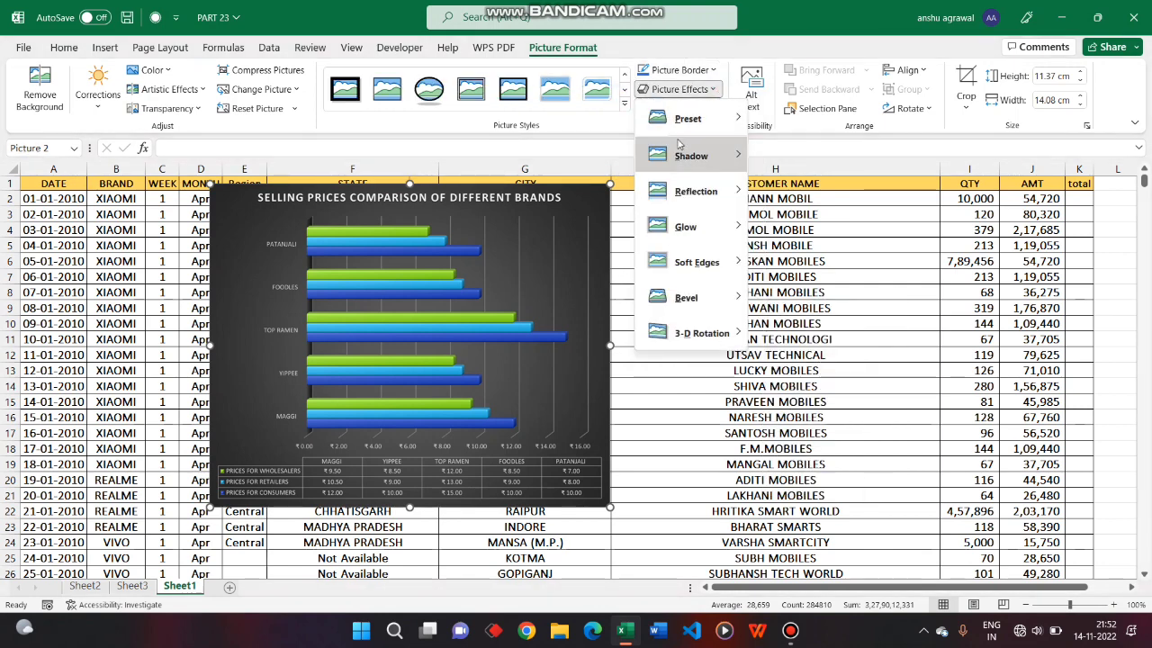
{"action": "mouse_move", "coordinate": [684, 123]}
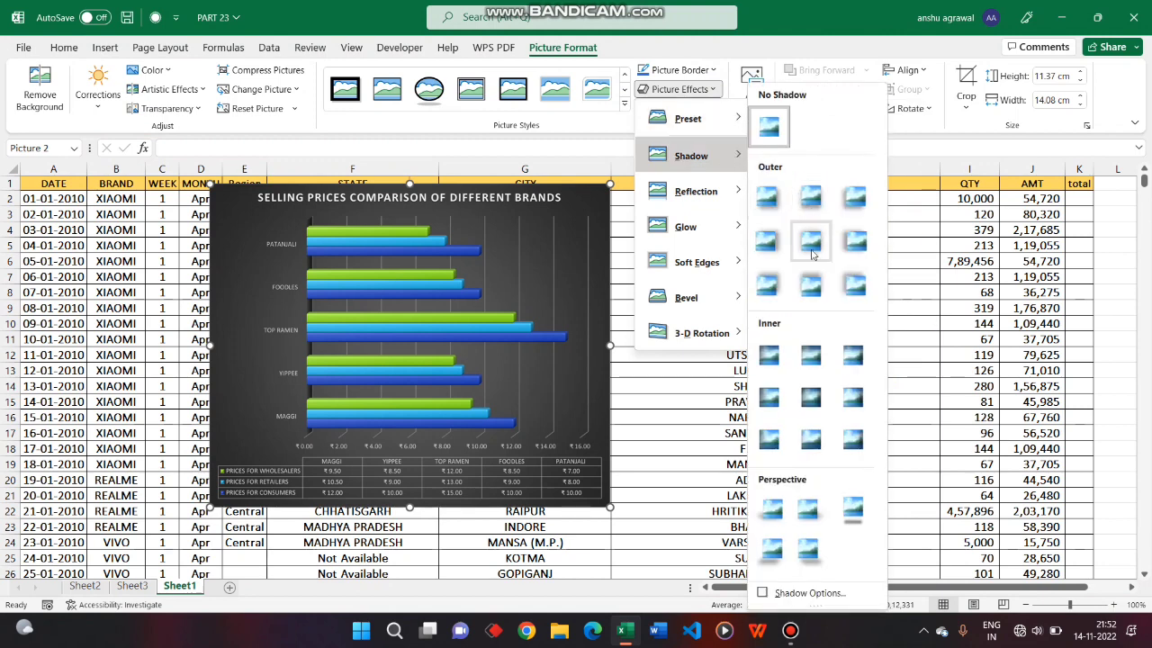
{"action": "mouse_move", "coordinate": [708, 209]}
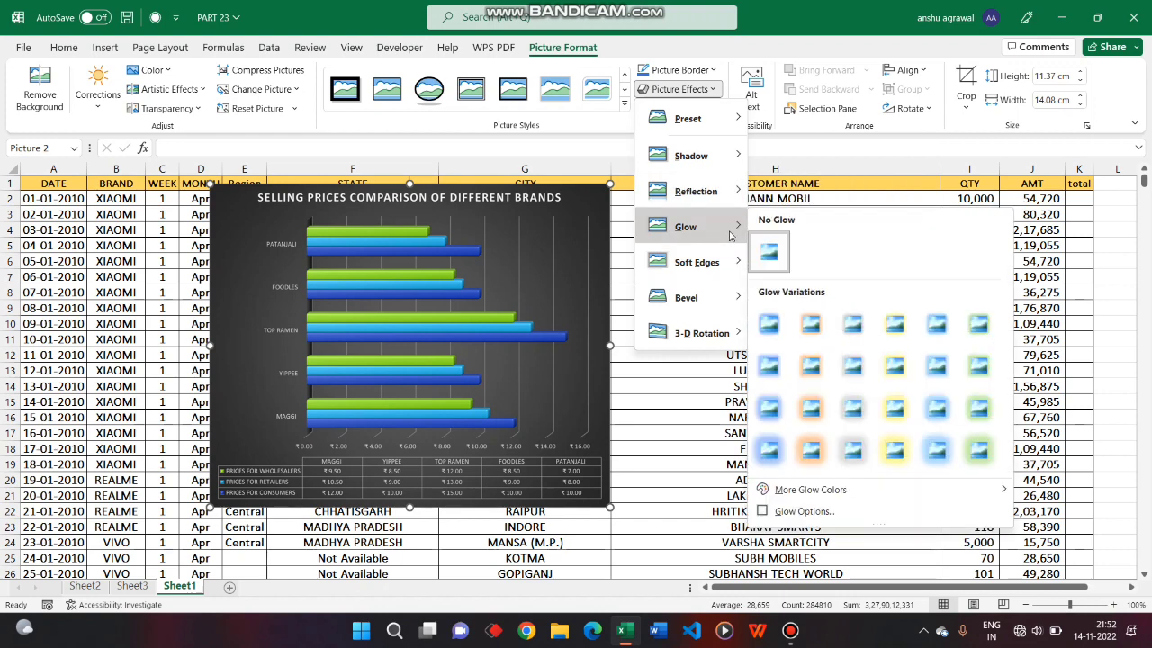
{"action": "mouse_move", "coordinate": [746, 274]}
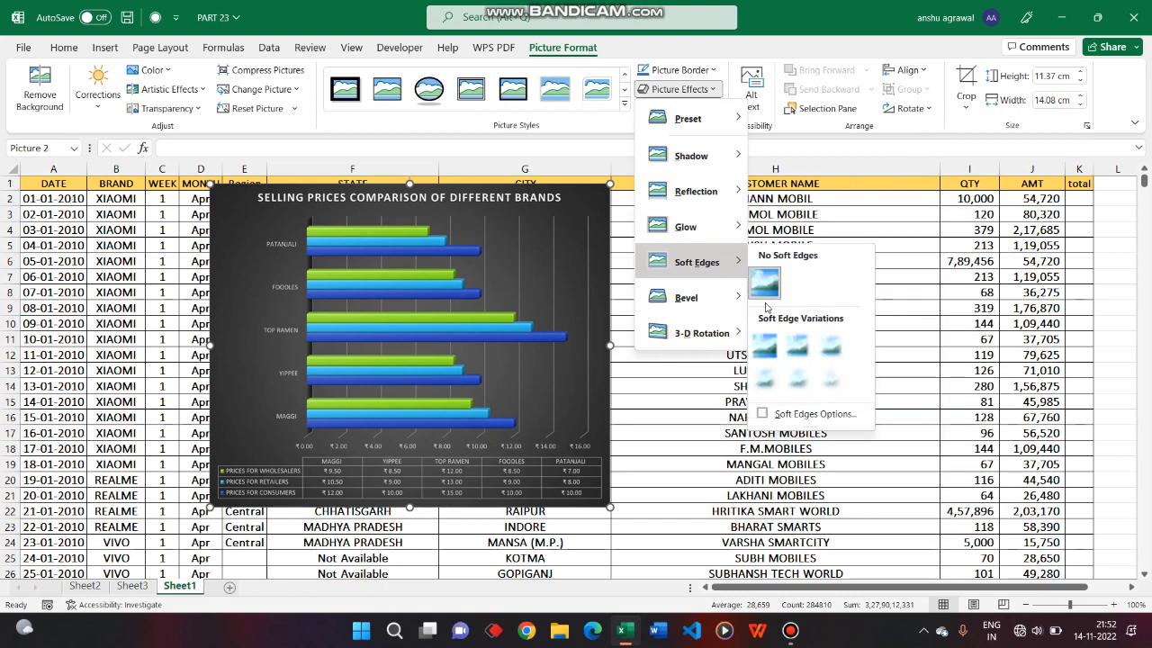
{"action": "mouse_move", "coordinate": [745, 310]}
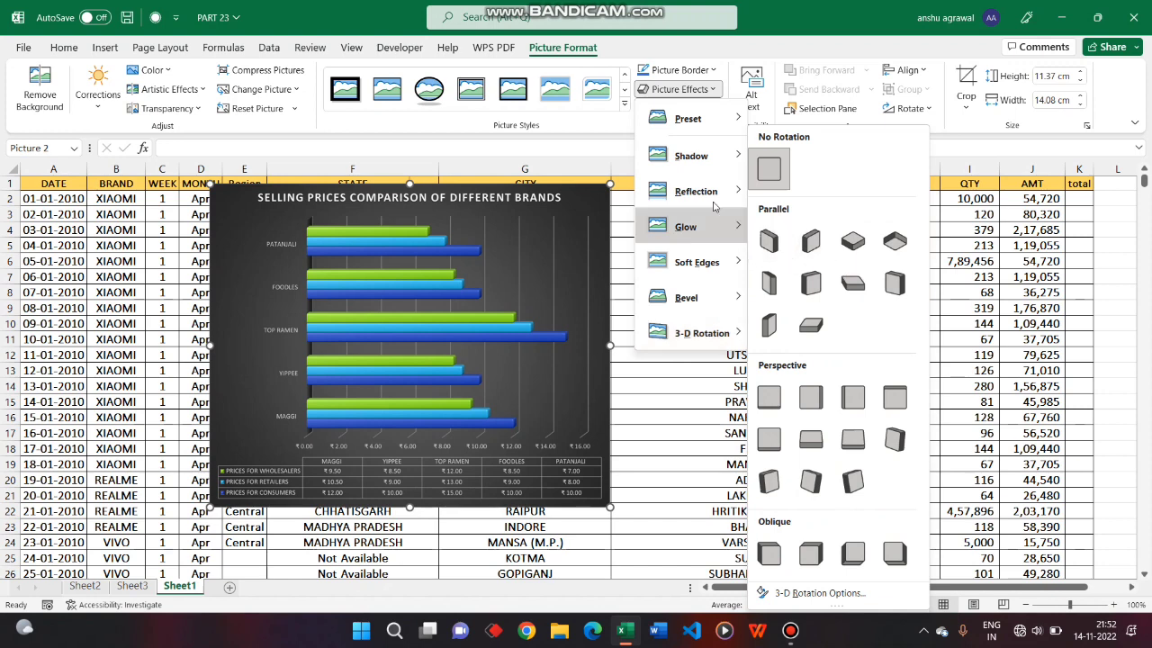
{"action": "left_click", "coordinate": [681, 108]}
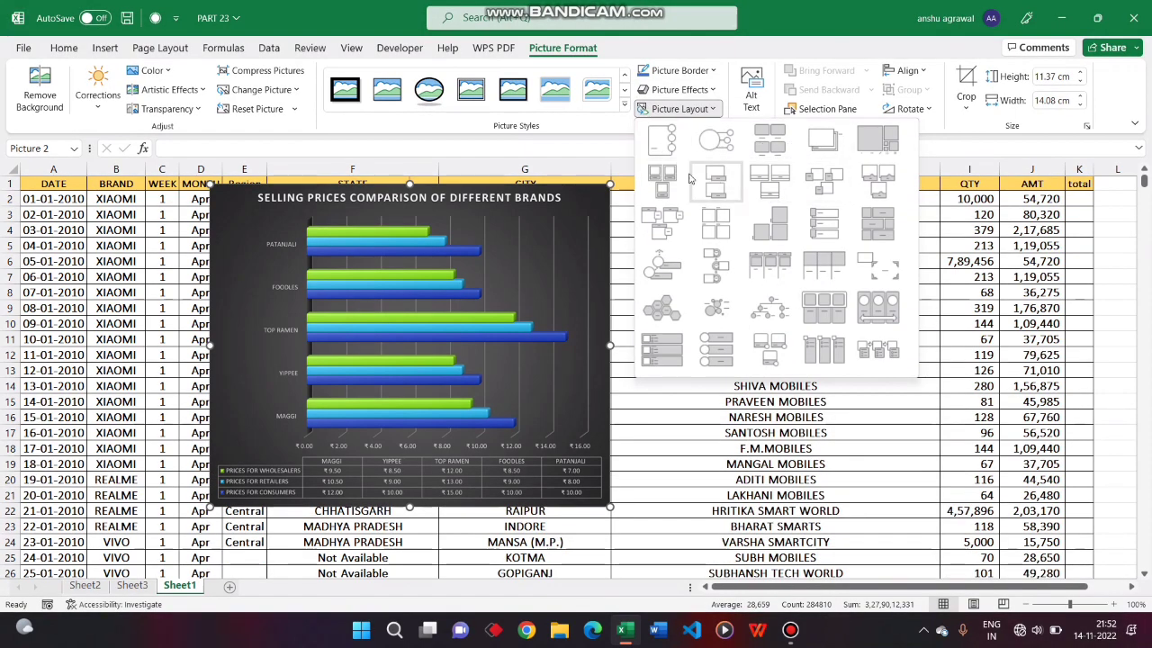
- Preview the Color, Artistic Effects and Transparency galleries without applying any
{"action": "left_click", "coordinate": [151, 70]}
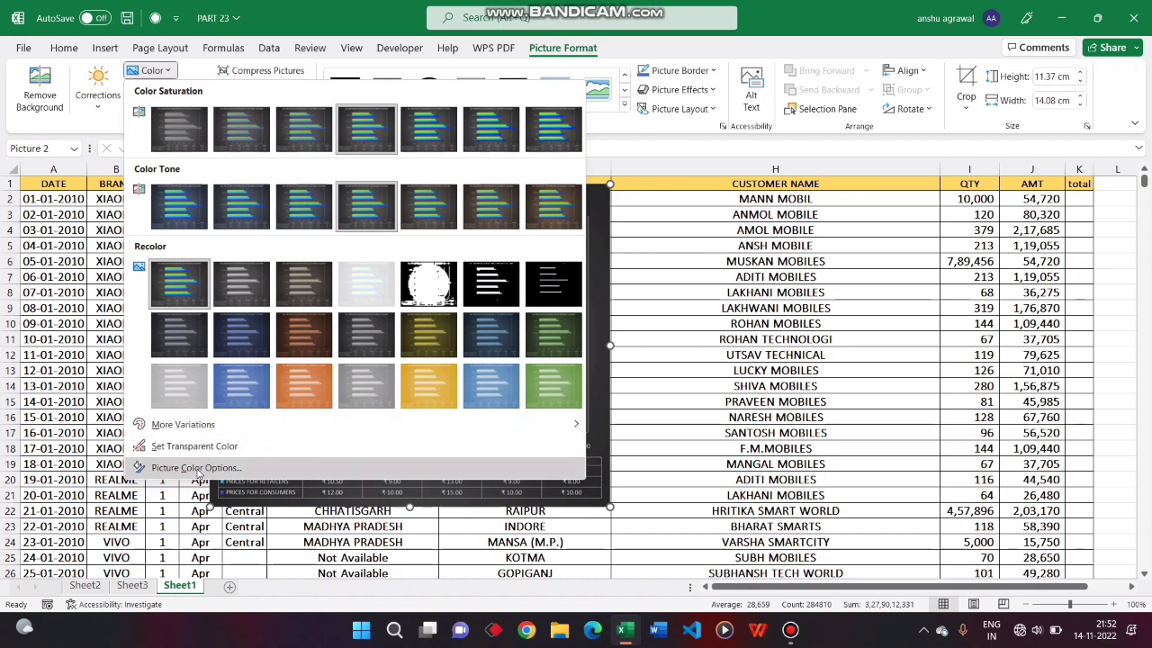
{"action": "mouse_move", "coordinate": [196, 429]}
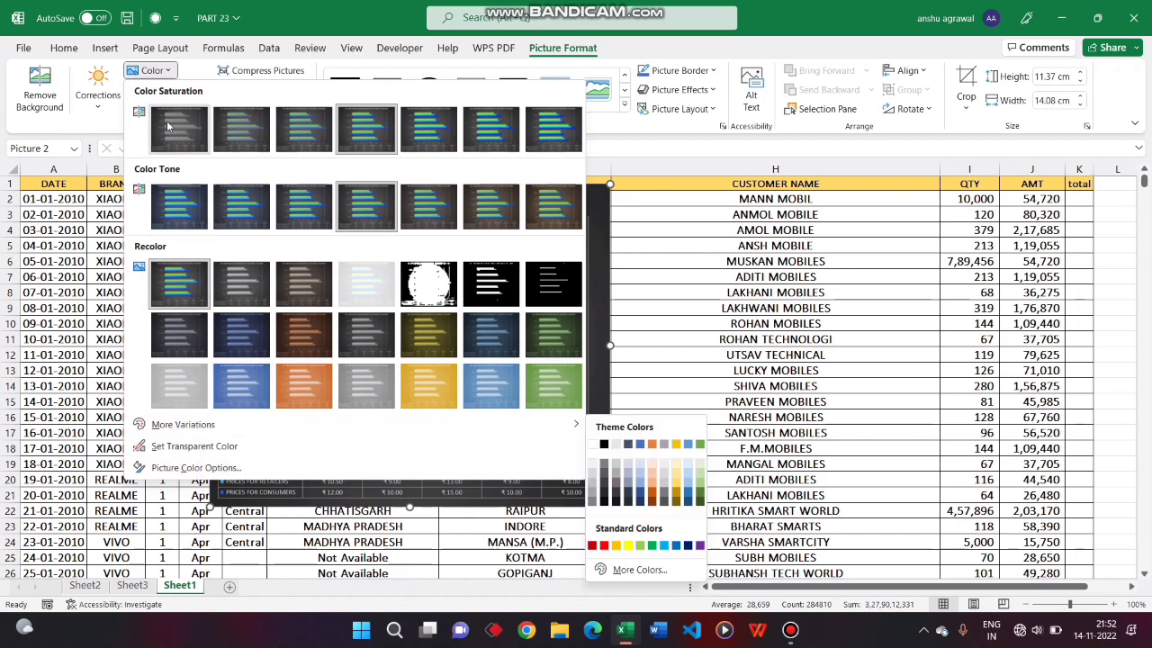
{"action": "left_click", "coordinate": [163, 76]}
{"action": "left_click", "coordinate": [176, 90]}
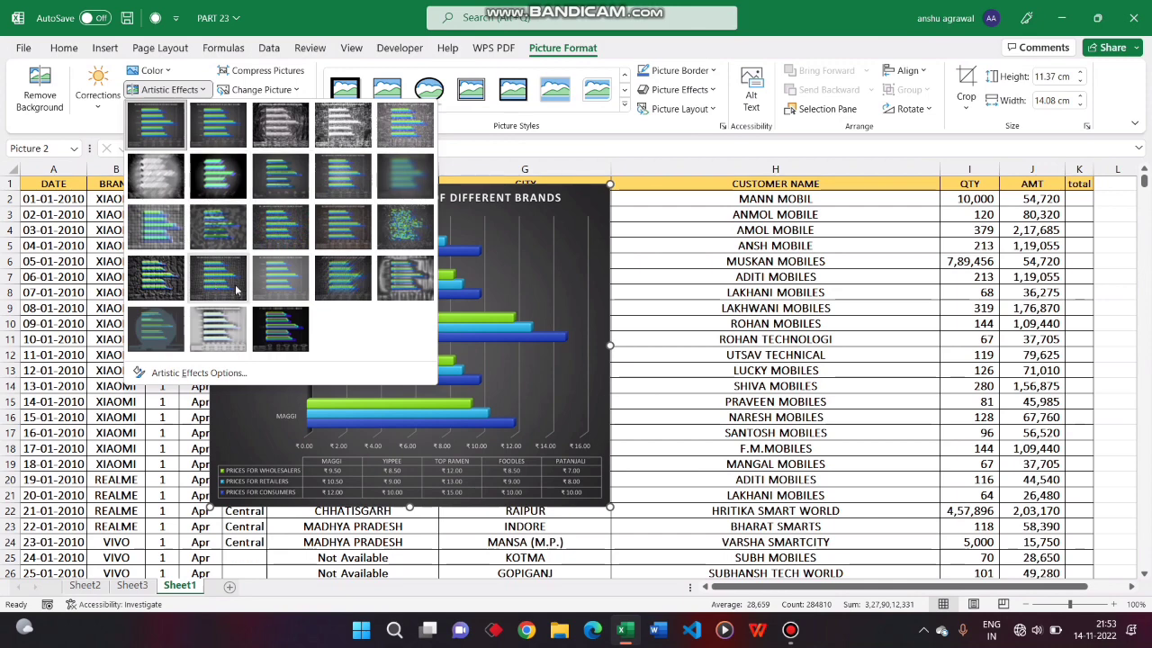
{"action": "left_click", "coordinate": [177, 92]}
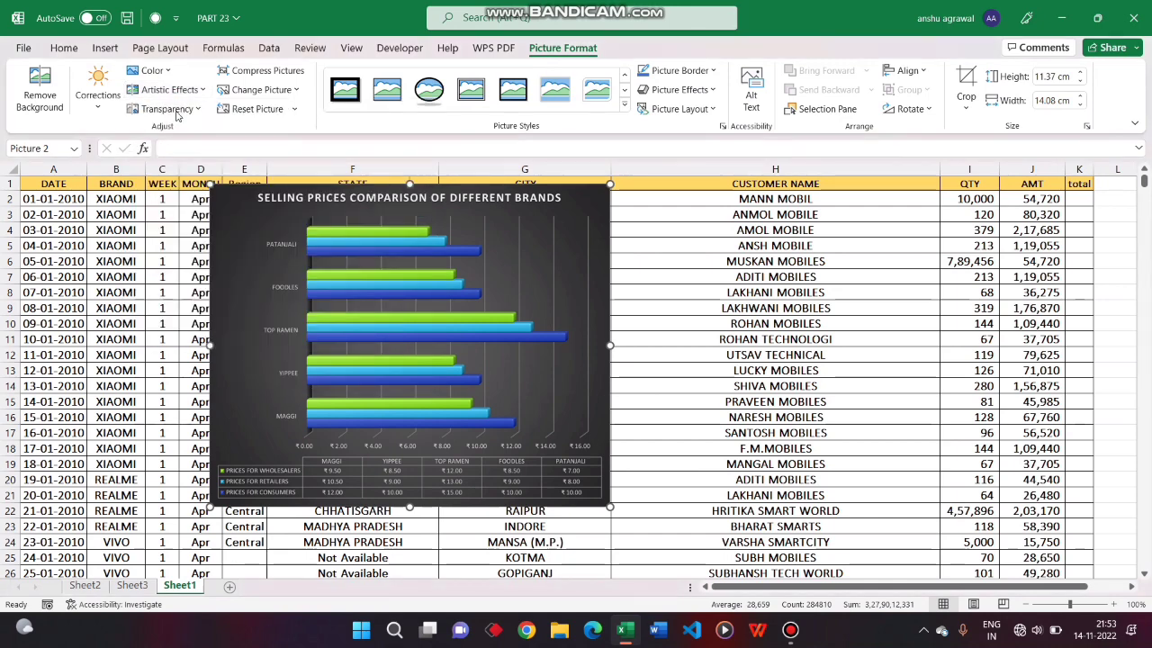
{"action": "left_click", "coordinate": [177, 110]}
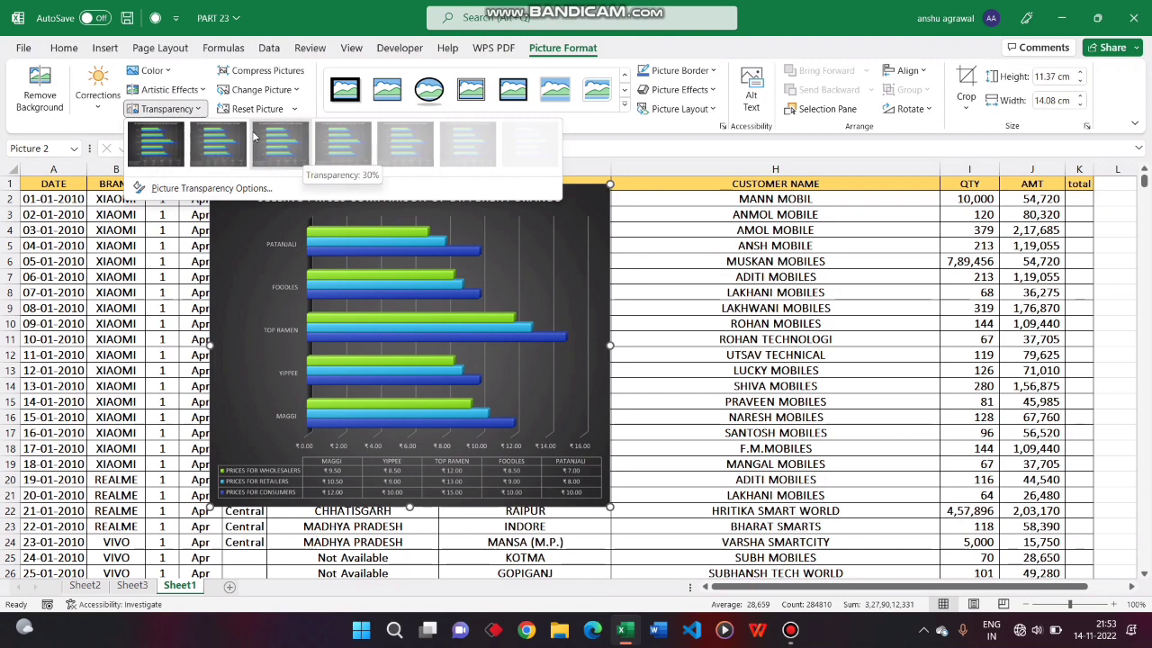
{"action": "left_click", "coordinate": [184, 109]}
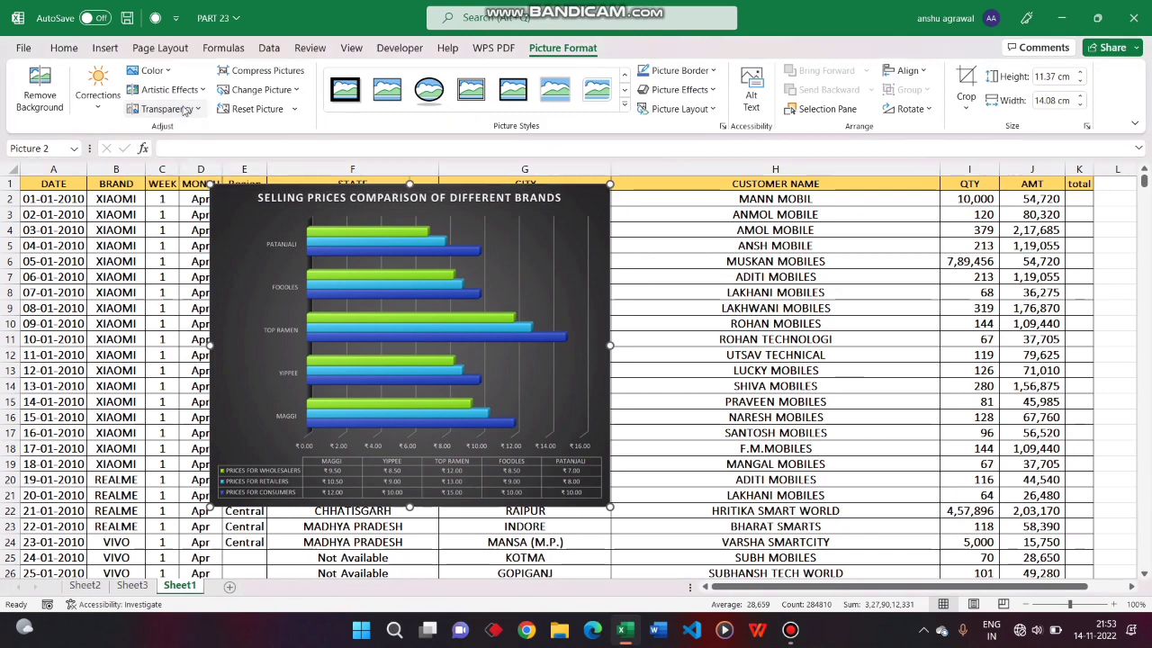
- Check Corrections without applying, then start Remove Background on the chart picture
{"action": "left_click", "coordinate": [98, 101]}
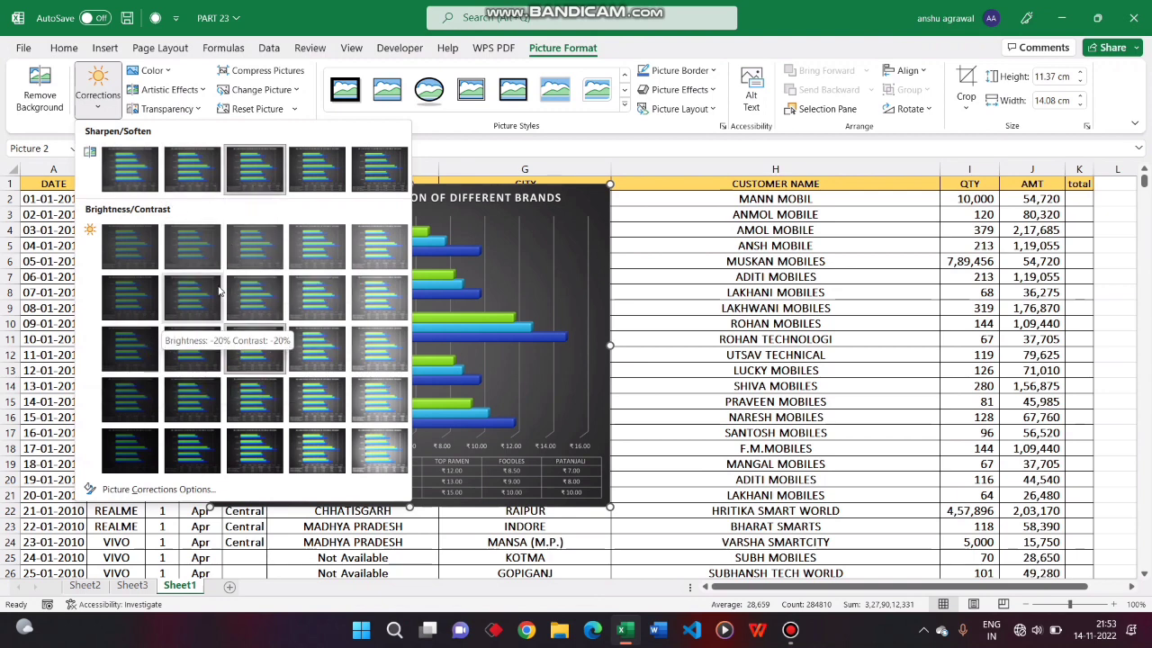
{"action": "left_click", "coordinate": [102, 112]}
{"action": "left_click", "coordinate": [41, 99]}
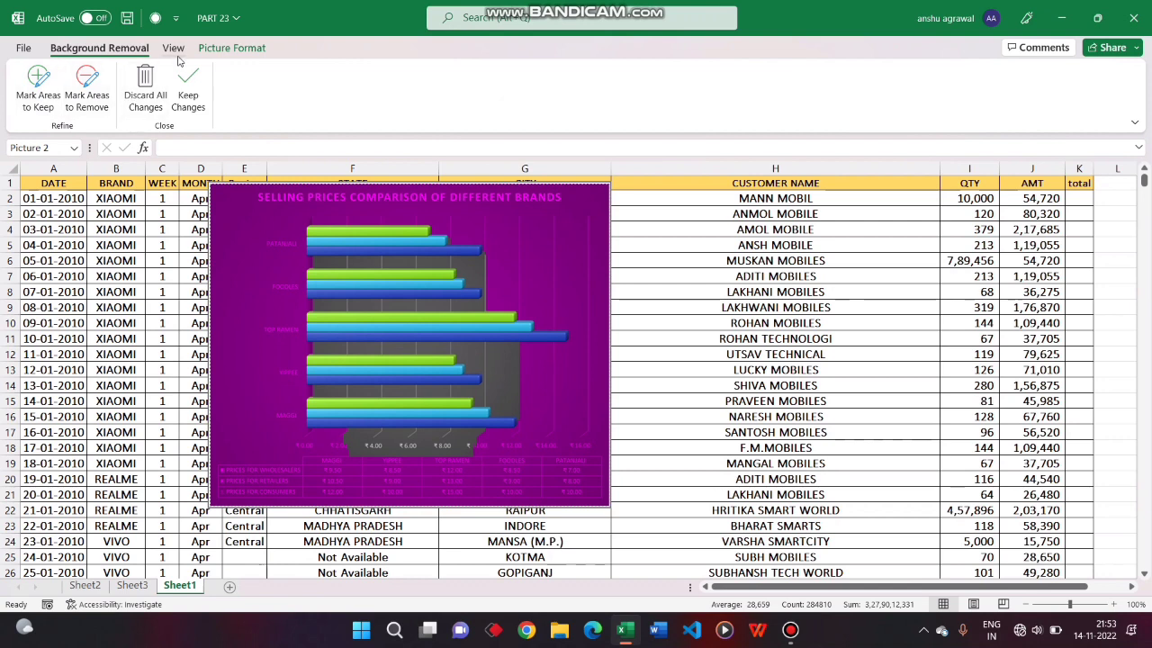
- Return to Picture Format with the magenta marking kept and open the Picture Layout gallery
{"action": "left_click", "coordinate": [220, 56]}
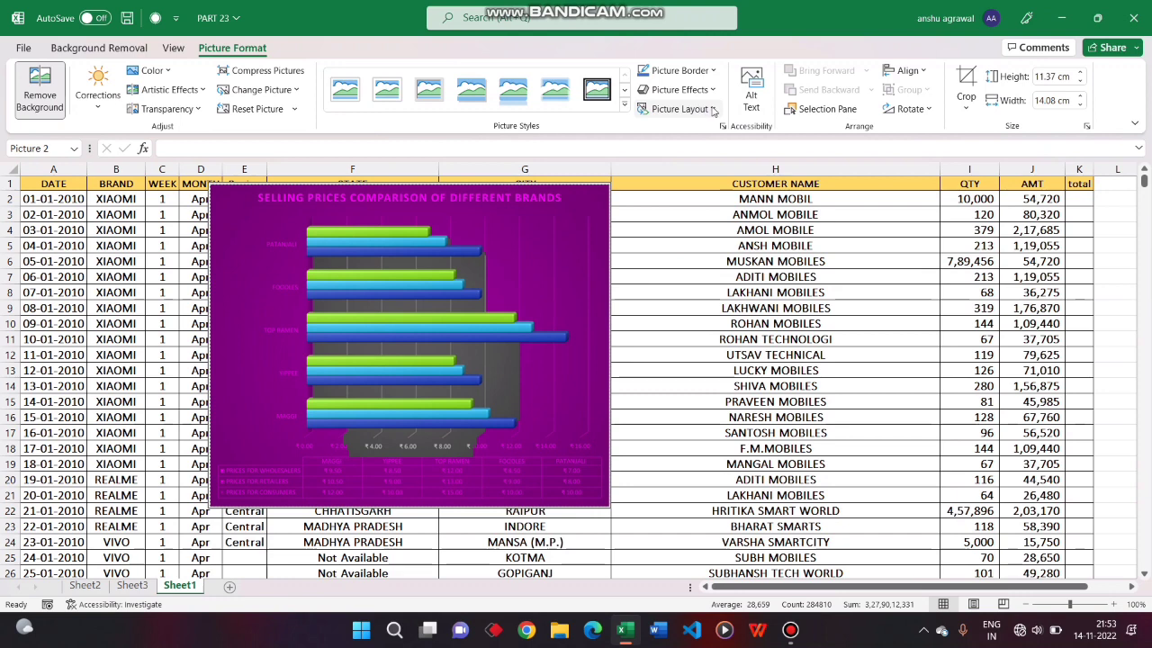
{"action": "left_click", "coordinate": [681, 109]}
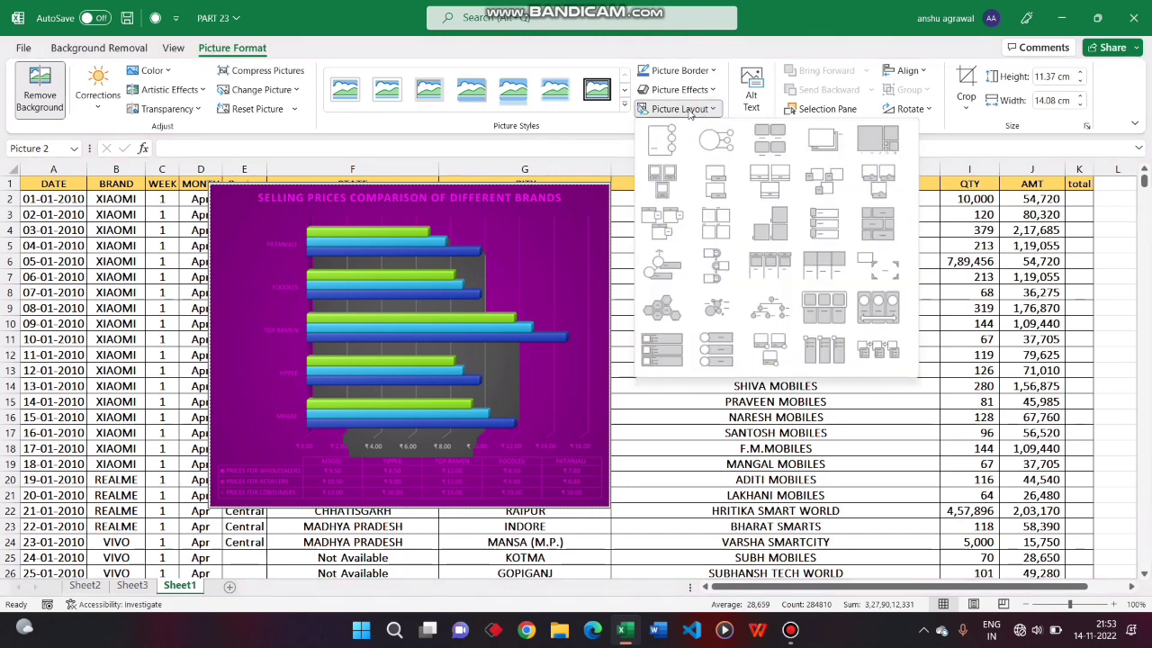
- Close Picture Layout, then preview Crop to Shape and Aspect Ratio without cropping
{"action": "left_click", "coordinate": [690, 112]}
{"action": "left_click", "coordinate": [959, 108]}
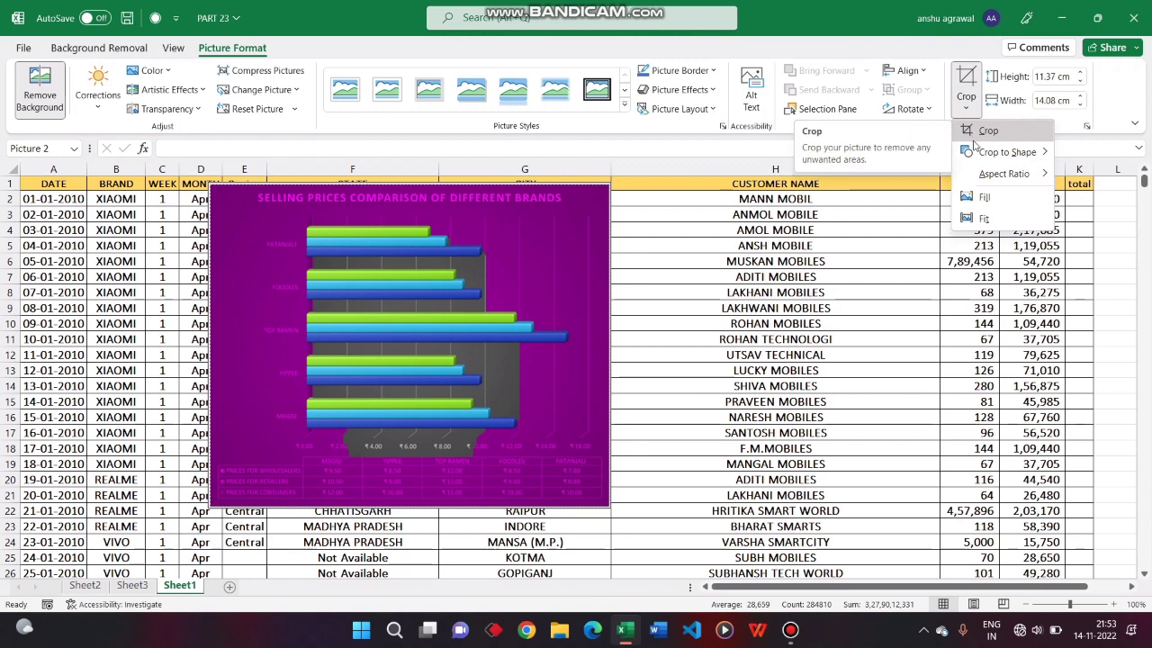
{"action": "mouse_move", "coordinate": [978, 151]}
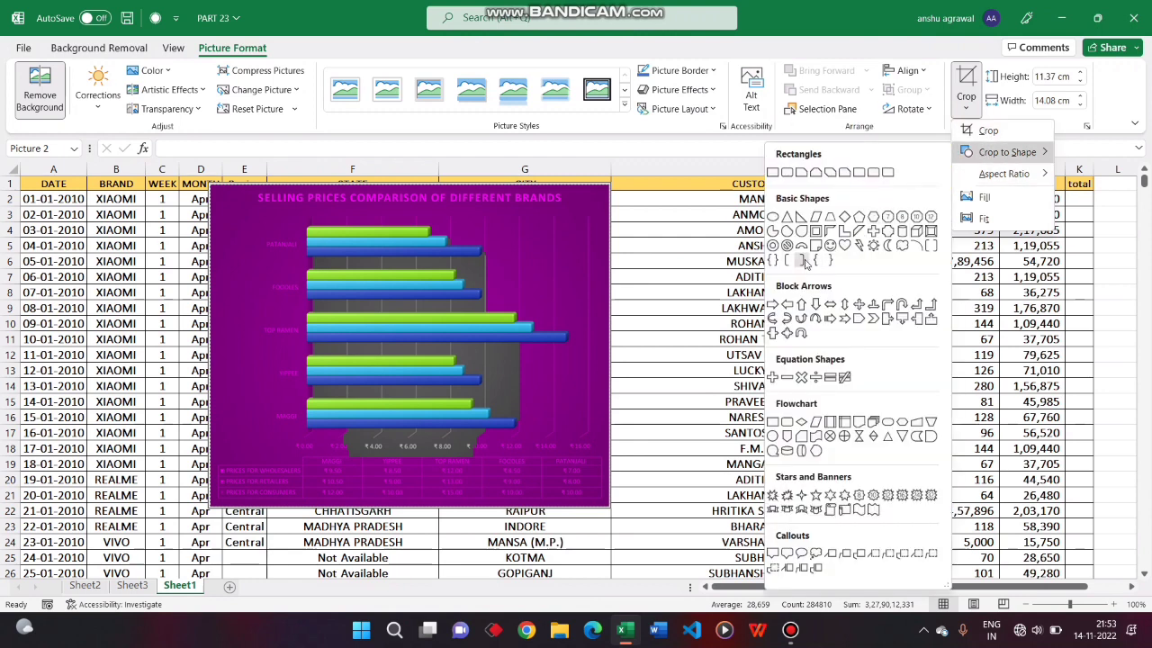
{"action": "mouse_move", "coordinate": [1014, 182]}
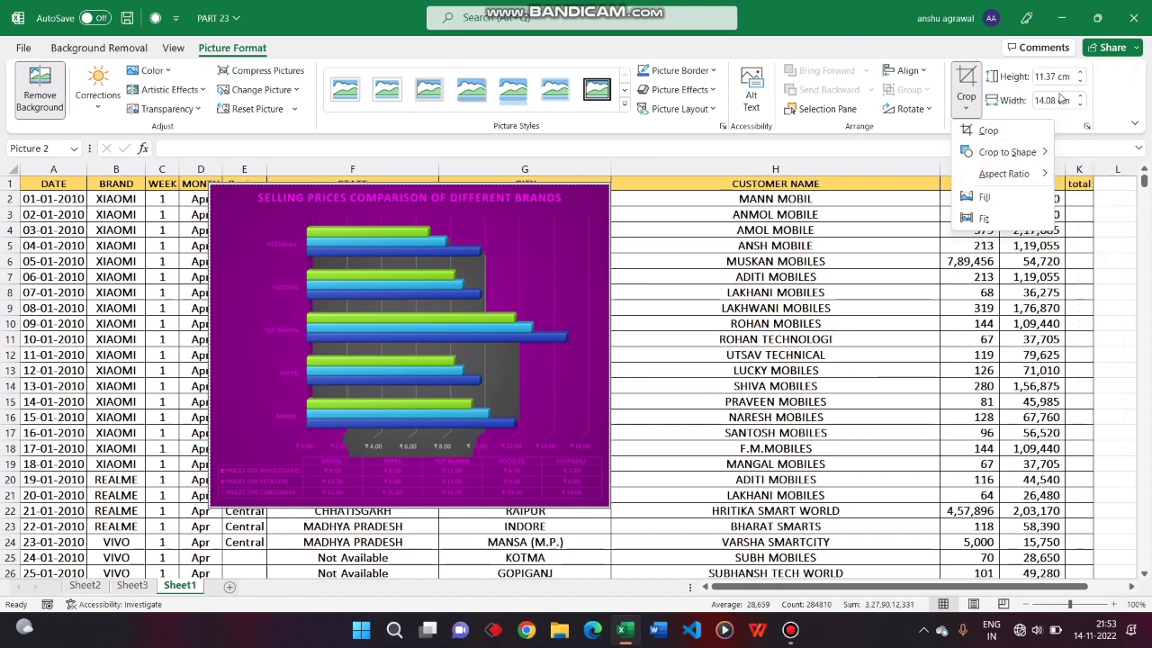
{"action": "left_click", "coordinate": [973, 117]}
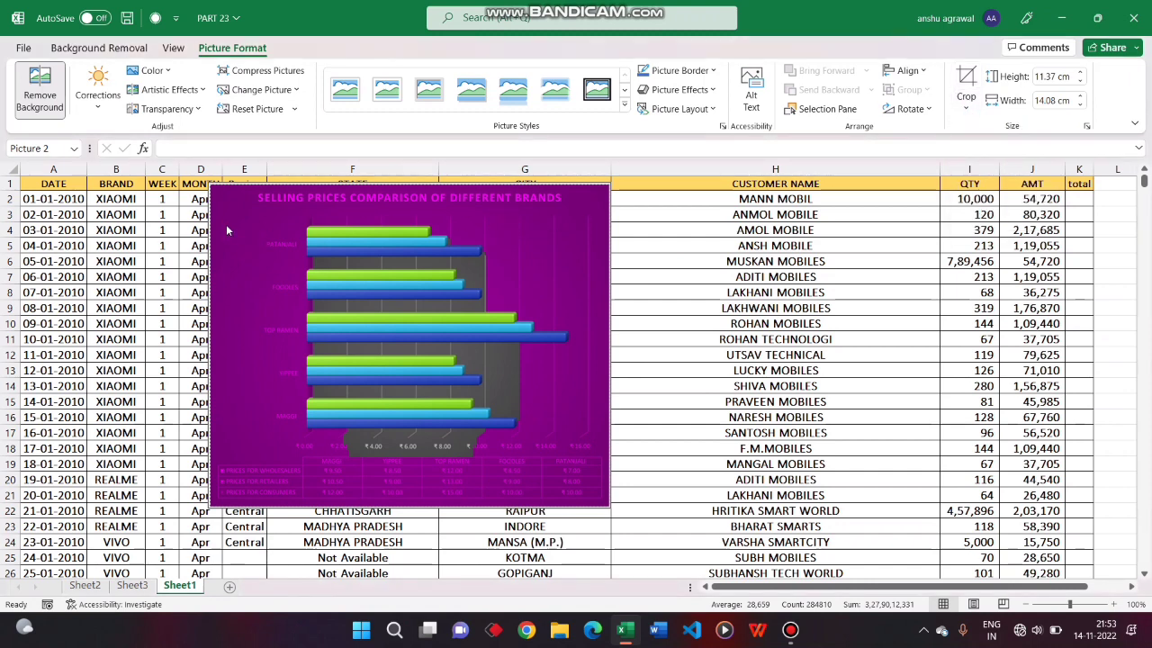
- Delete the price-chart picture and pick the Smiley Face from Insert > Illustrations > Shapes
{"action": "key", "text": "Delete"}
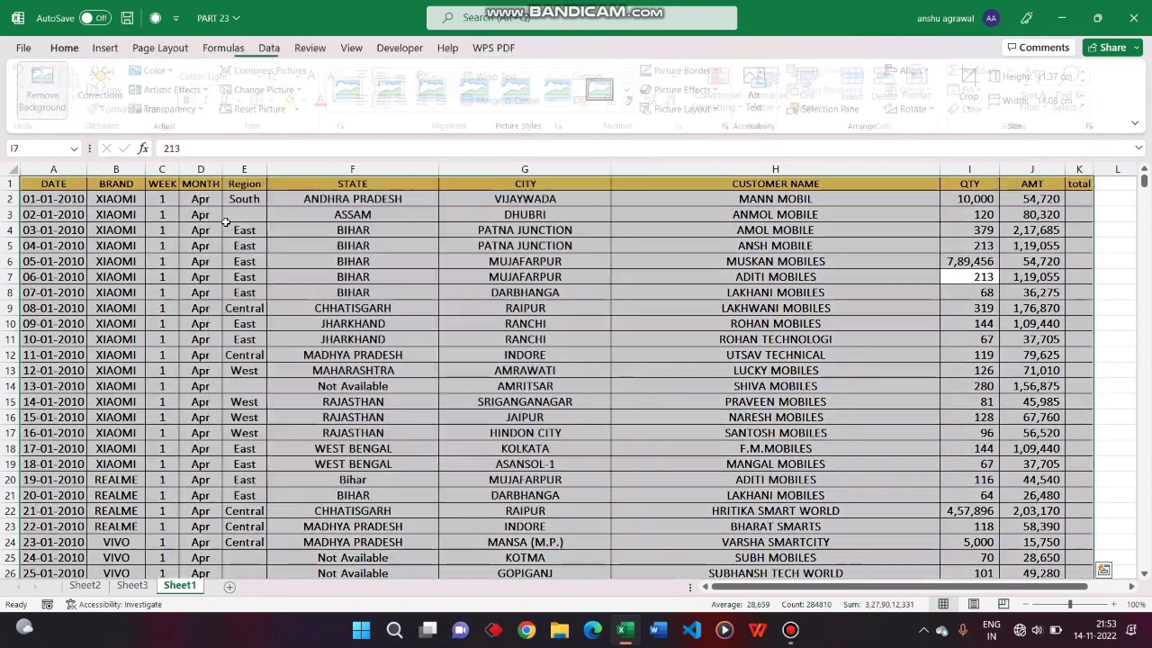
{"action": "left_click", "coordinate": [105, 48]}
{"action": "left_click", "coordinate": [190, 90]}
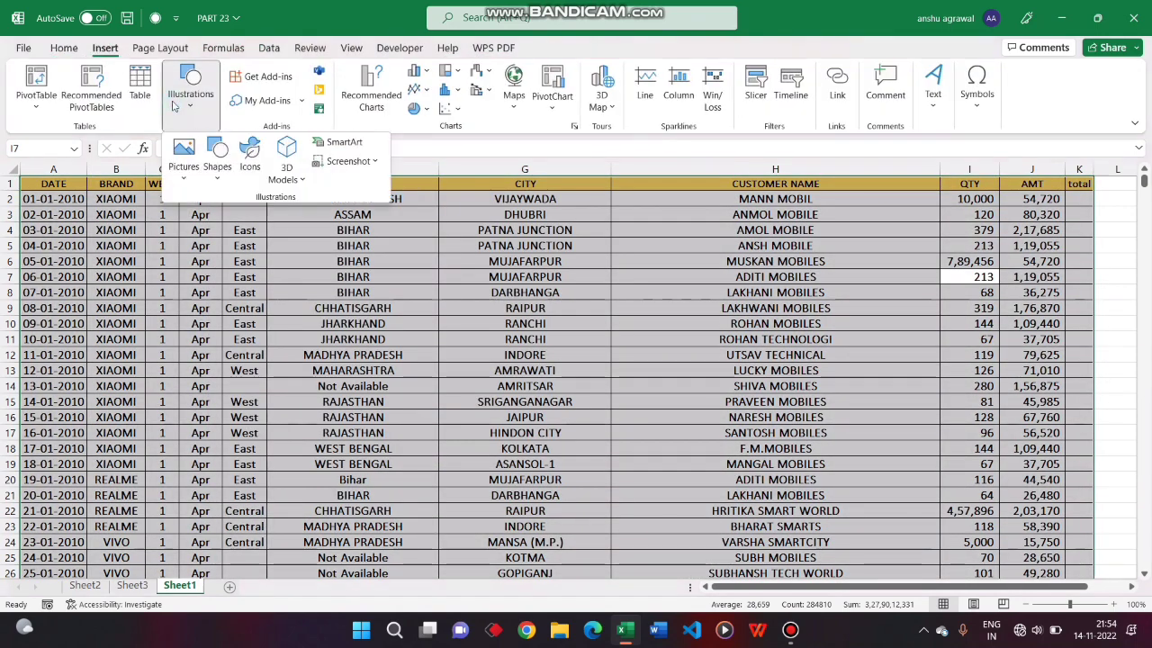
{"action": "left_click", "coordinate": [218, 175]}
{"action": "left_click", "coordinate": [193, 176]}
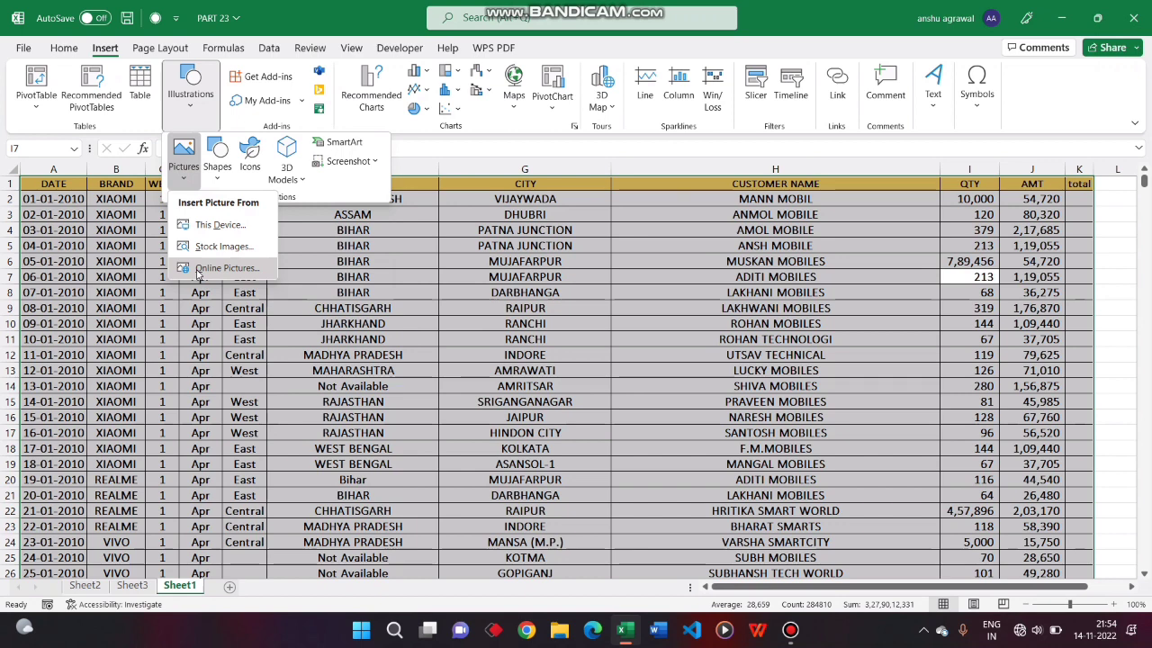
{"action": "left_click", "coordinate": [216, 183]}
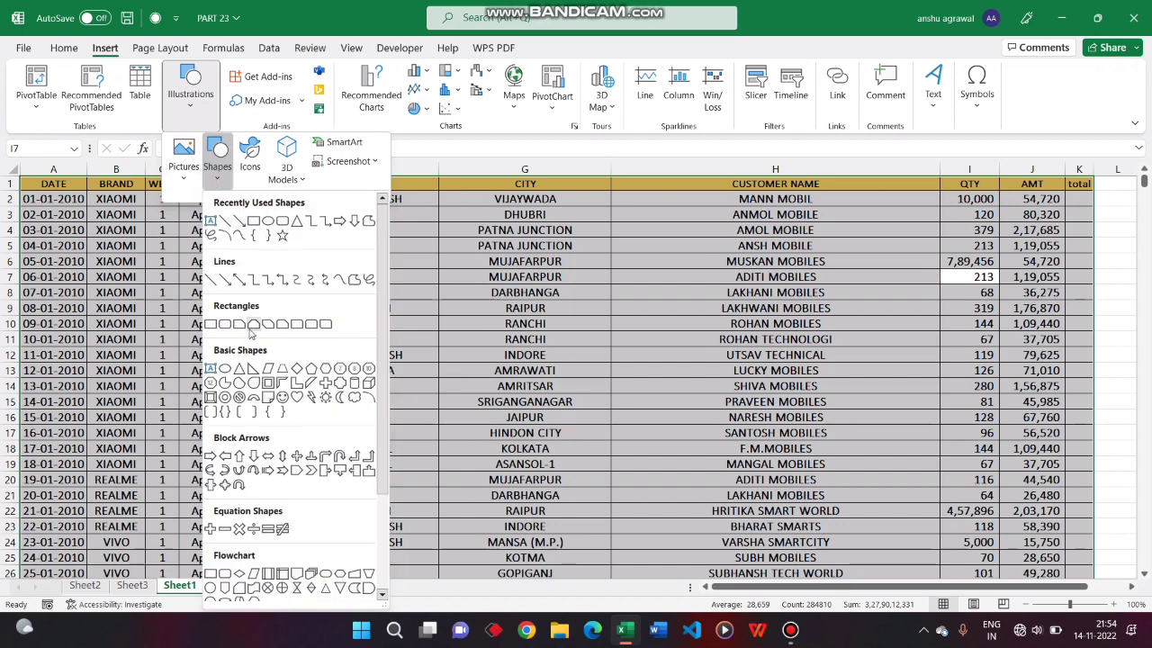
{"action": "left_click", "coordinate": [281, 397]}
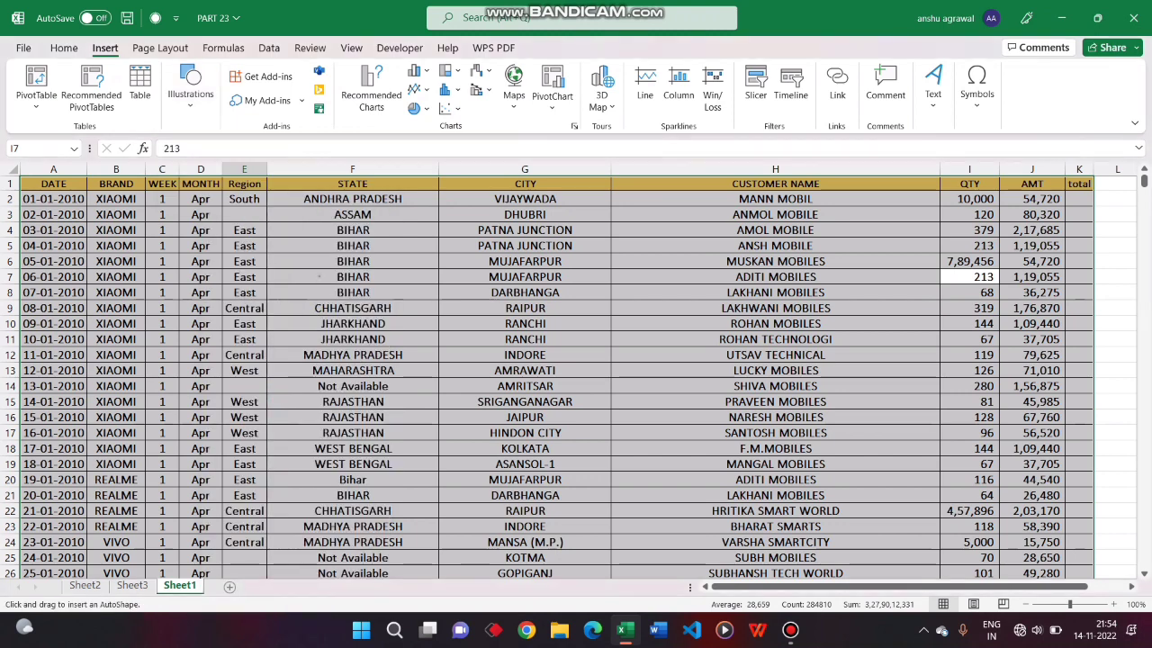
- Draw the smiley face over columns F–G and adjust its mouth curve
{"action": "left_click_drag", "start_coordinate": [320, 276], "coordinate": [552, 508]}
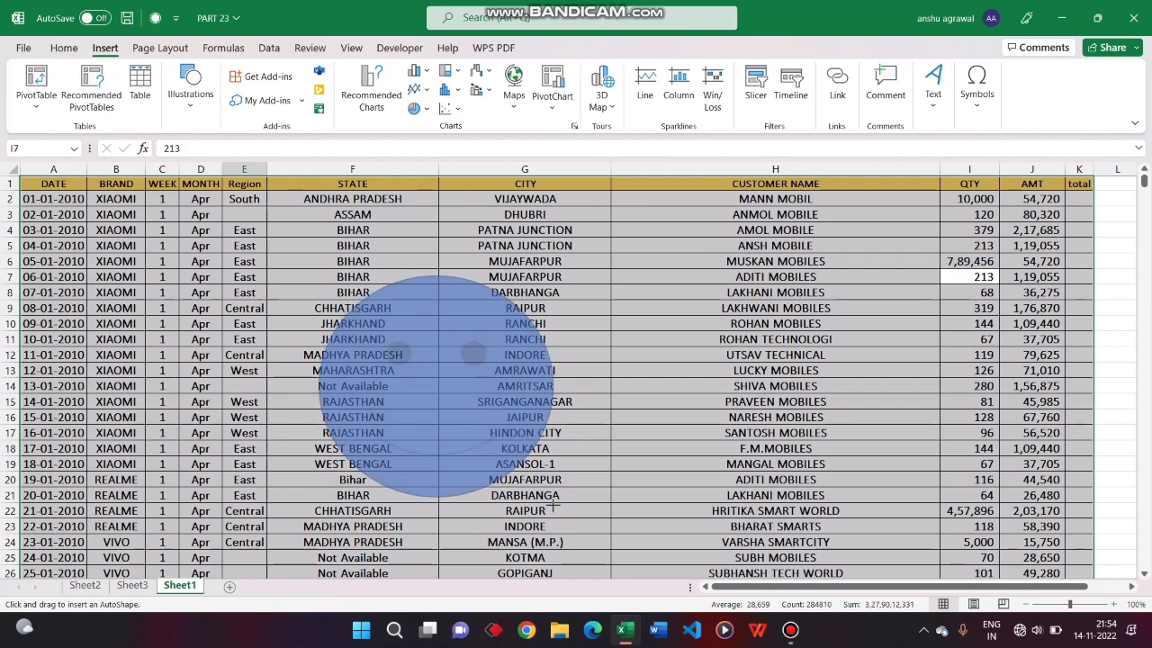
{"action": "left_click_drag", "start_coordinate": [552, 507], "coordinate": [573, 540]}
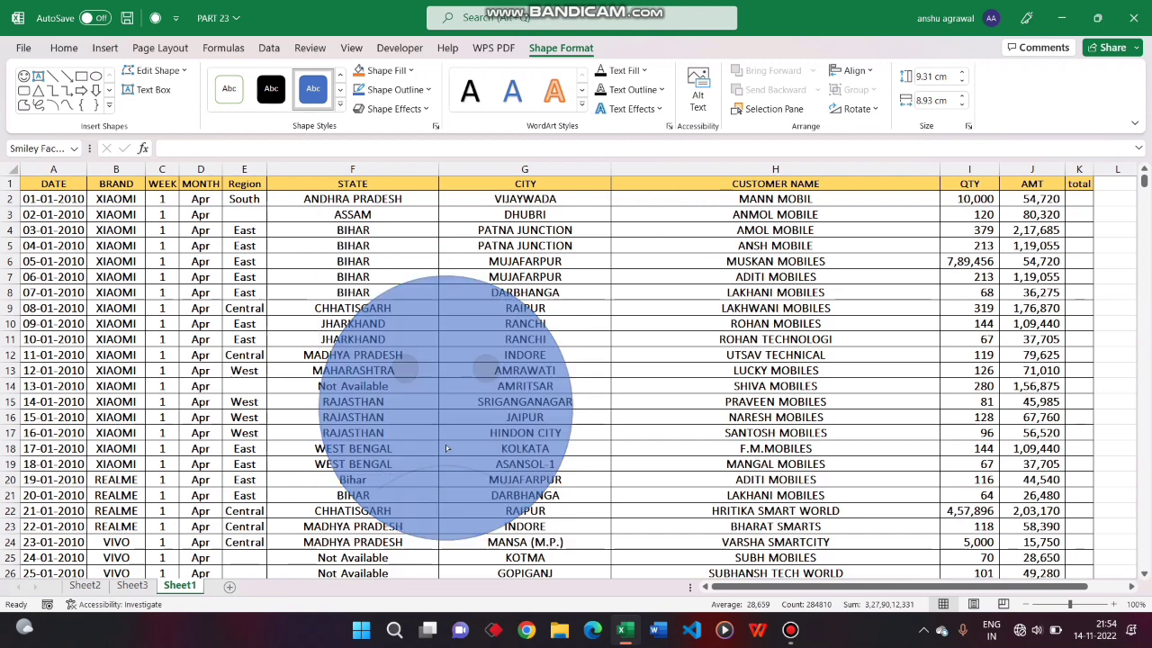
{"action": "mouse_move", "coordinate": [446, 489]}
{"action": "left_mouse_down"}
{"action": "mouse_move", "coordinate": [446, 447]}
{"action": "mouse_move", "coordinate": [446, 494]}
{"action": "left_mouse_up"}
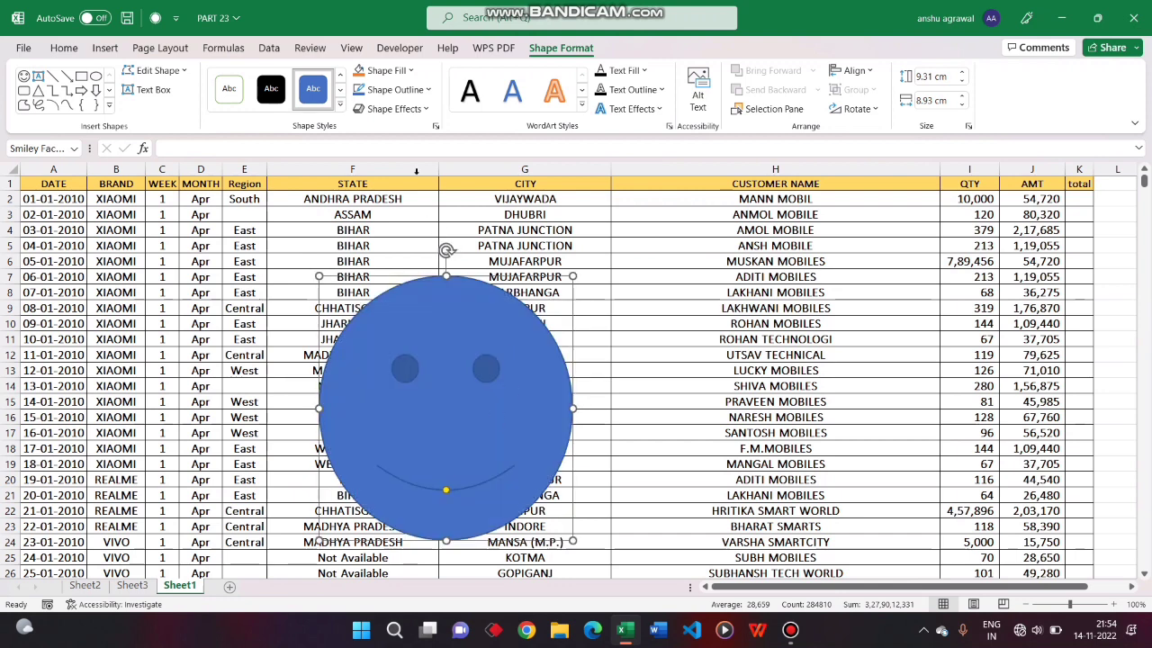
- Choose Shape Fill > Picture to try filling the smiley with an image
{"action": "left_click", "coordinate": [410, 71]}
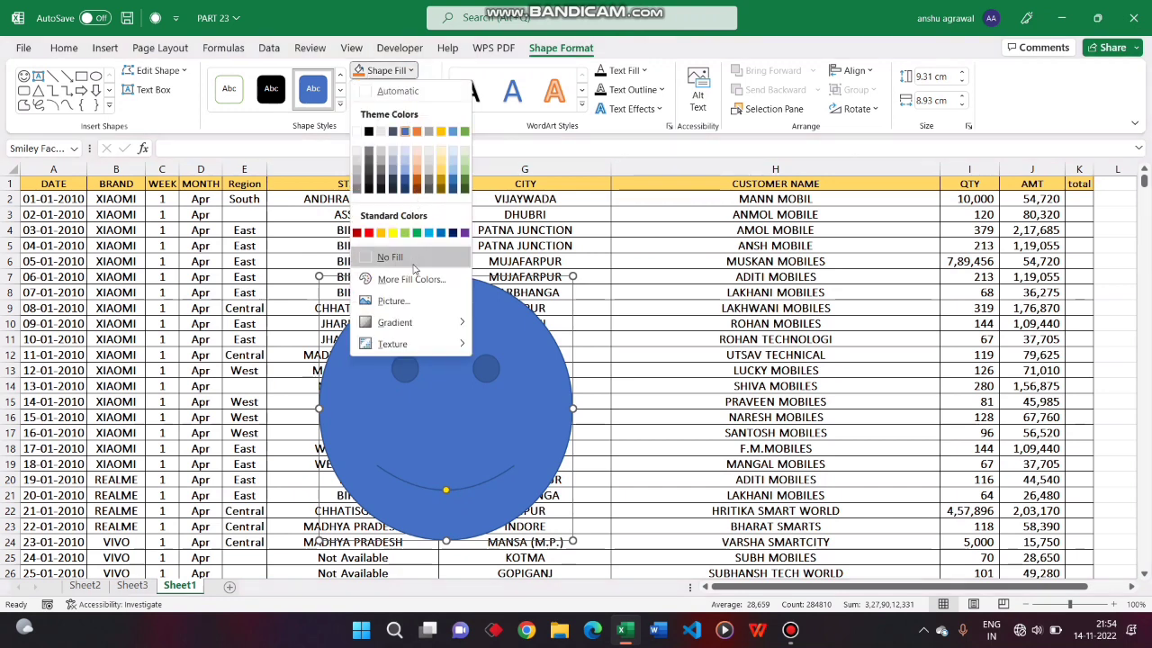
{"action": "mouse_move", "coordinate": [404, 326]}
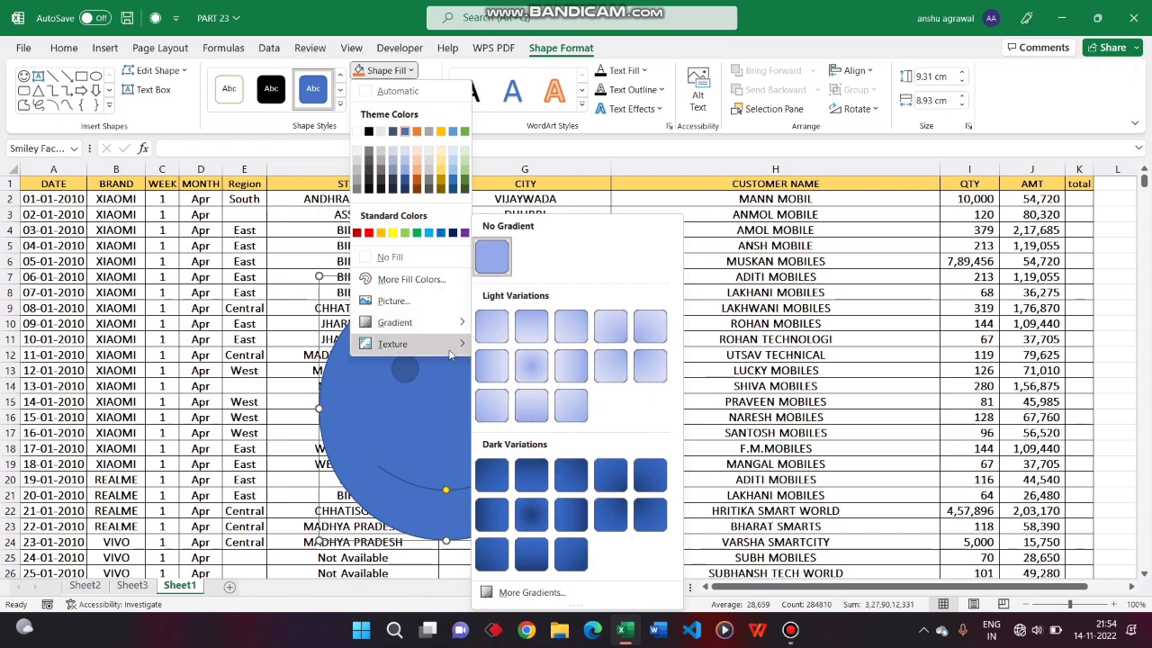
{"action": "mouse_move", "coordinate": [450, 349]}
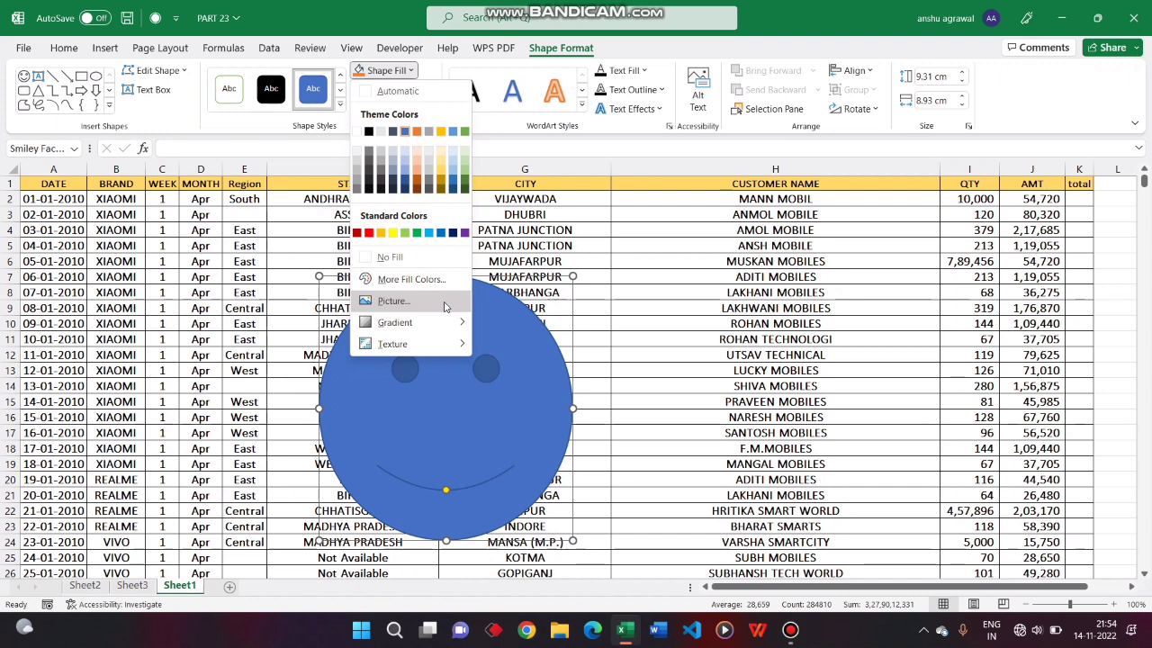
{"action": "left_click", "coordinate": [445, 304]}
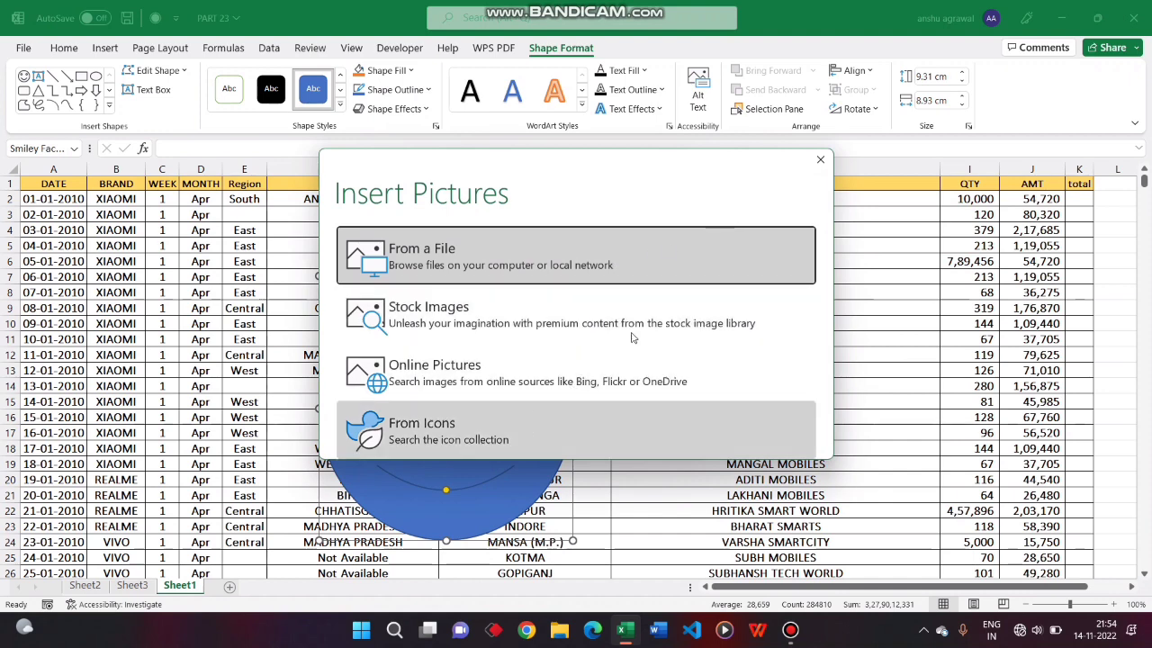
{"action": "left_click", "coordinate": [819, 160]}
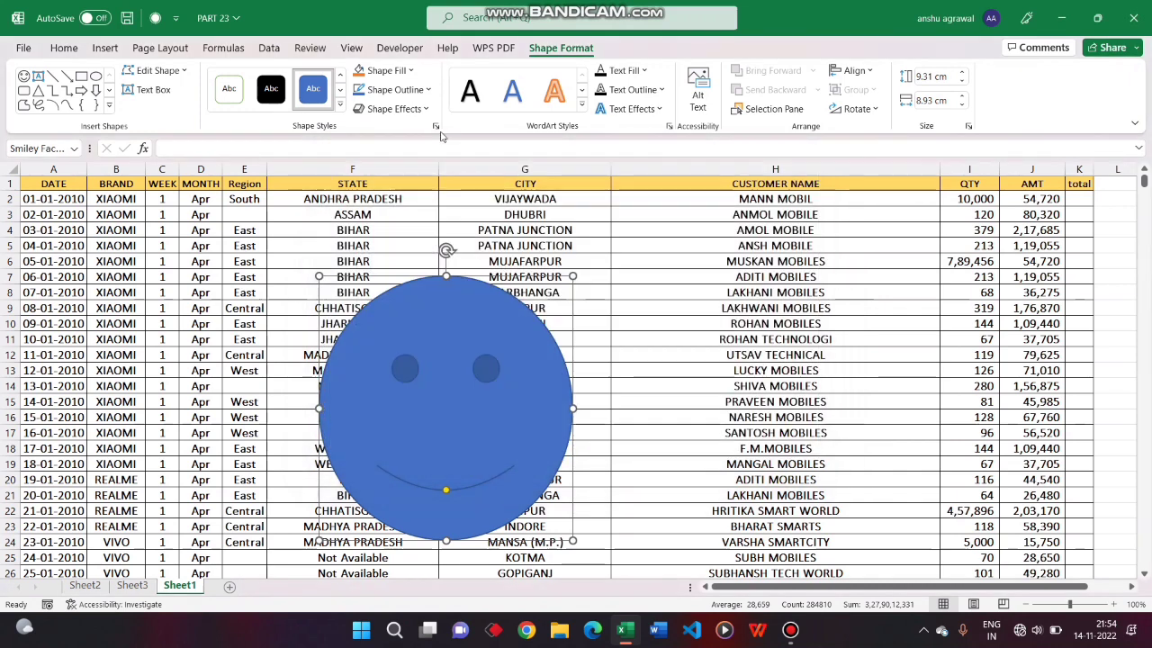
{"action": "left_click", "coordinate": [423, 92]}
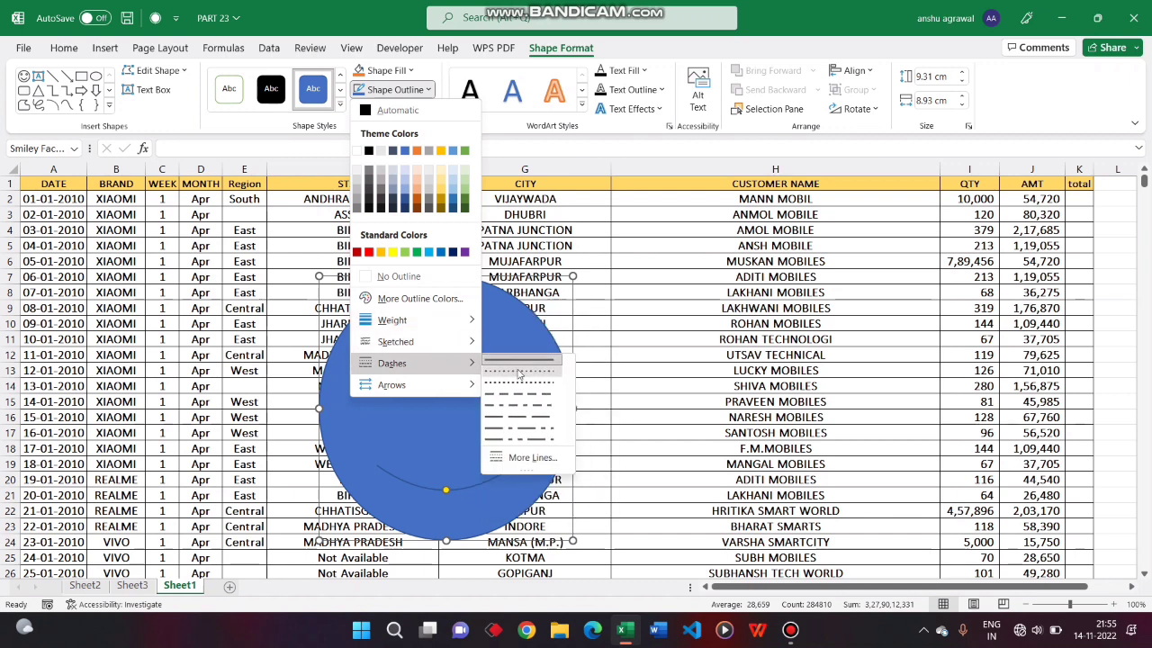
{"action": "mouse_move", "coordinate": [450, 385]}
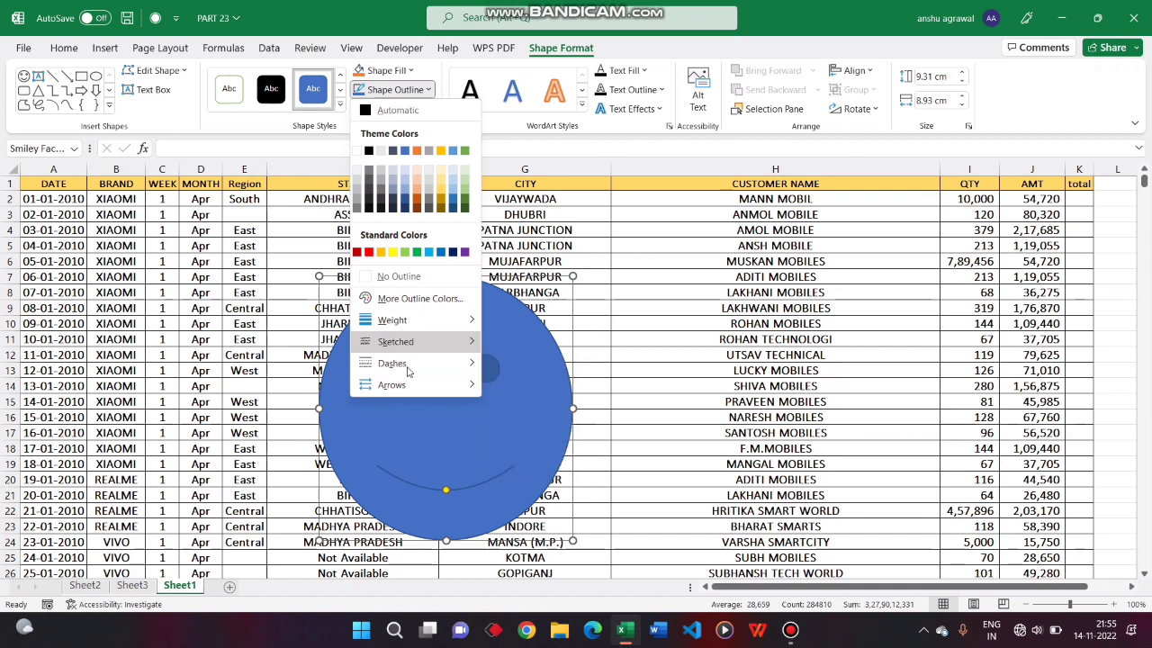
{"action": "left_click", "coordinate": [424, 90]}
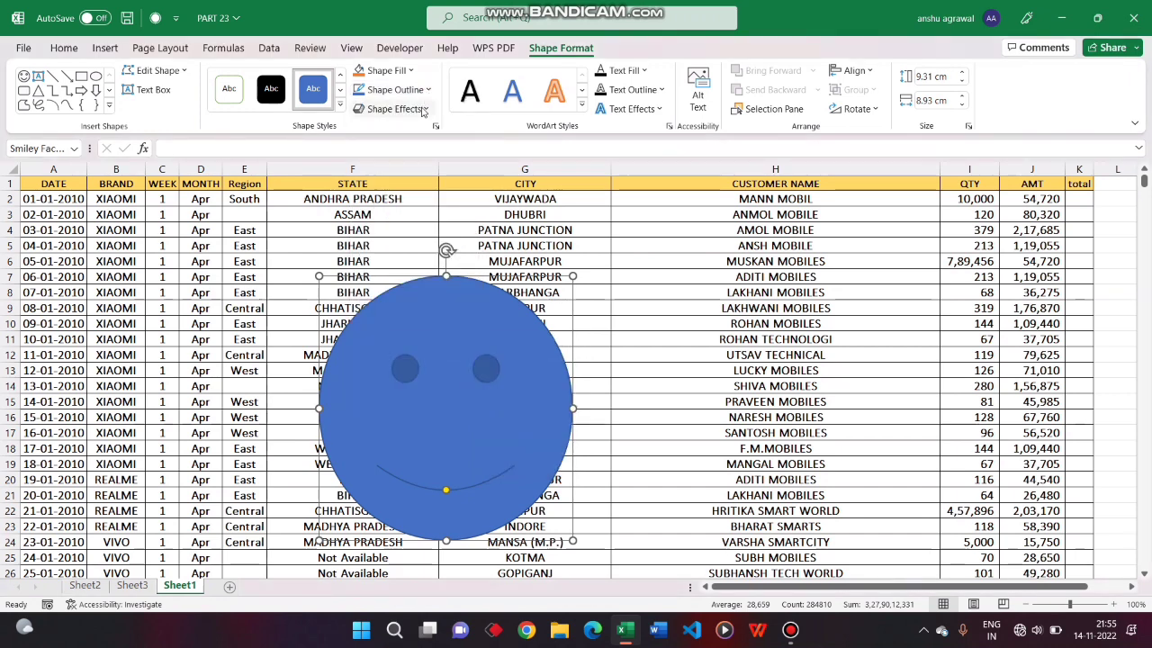
{"action": "left_click", "coordinate": [420, 109]}
{"action": "mouse_move", "coordinate": [452, 143]}
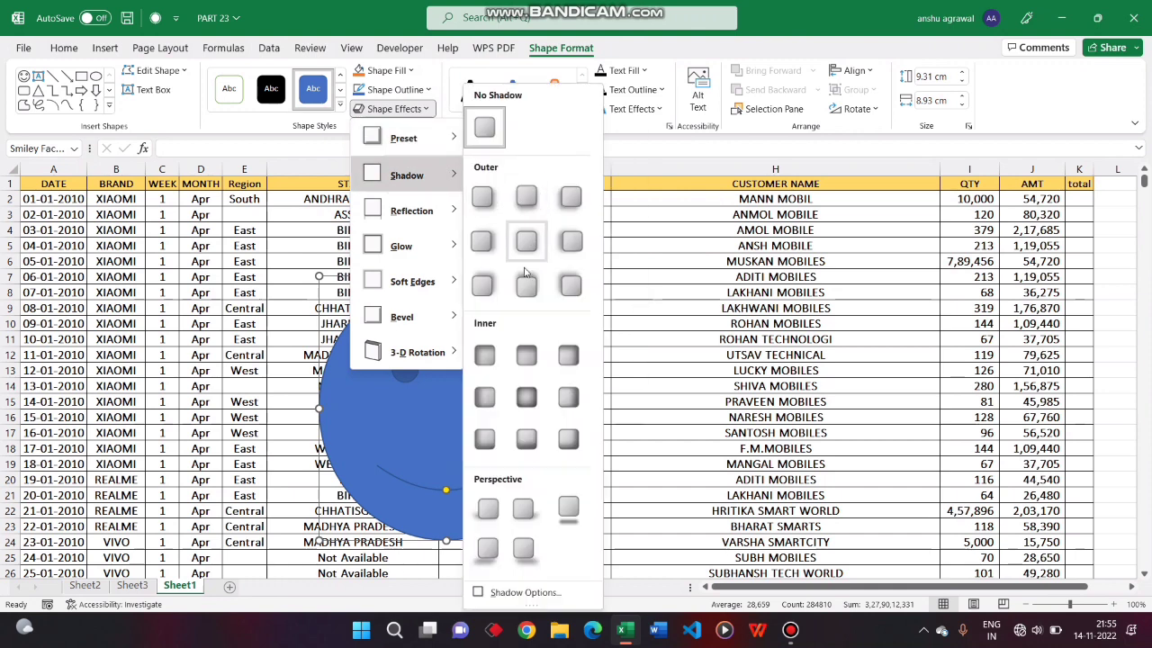
{"action": "mouse_move", "coordinate": [437, 216]}
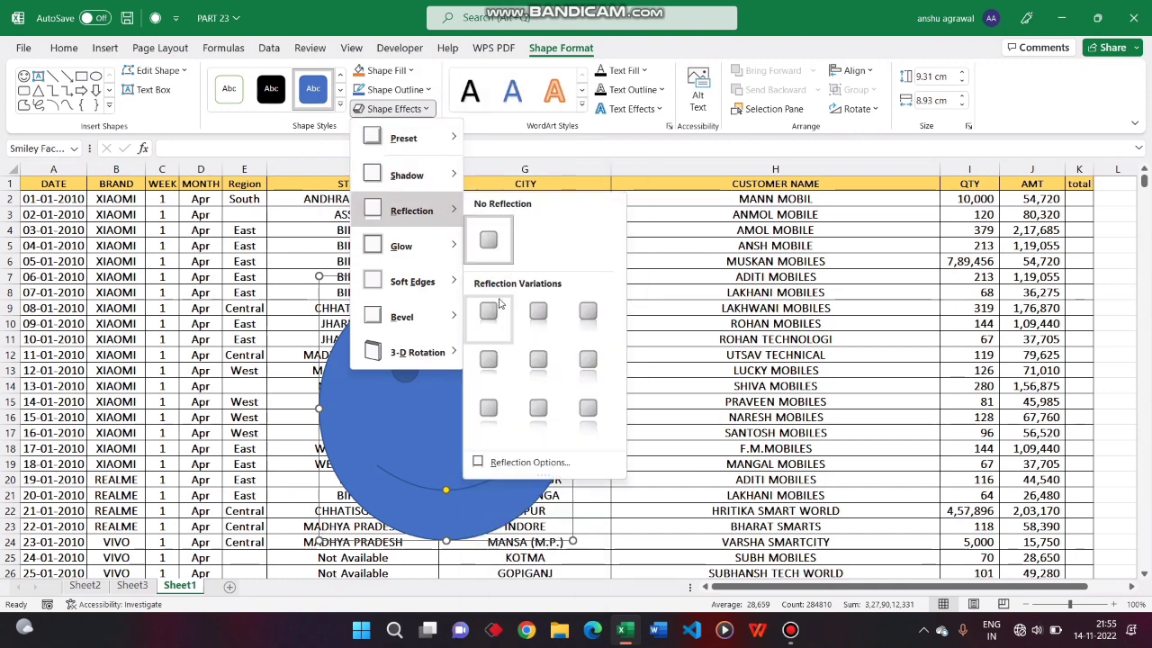
{"action": "left_click", "coordinate": [426, 110]}
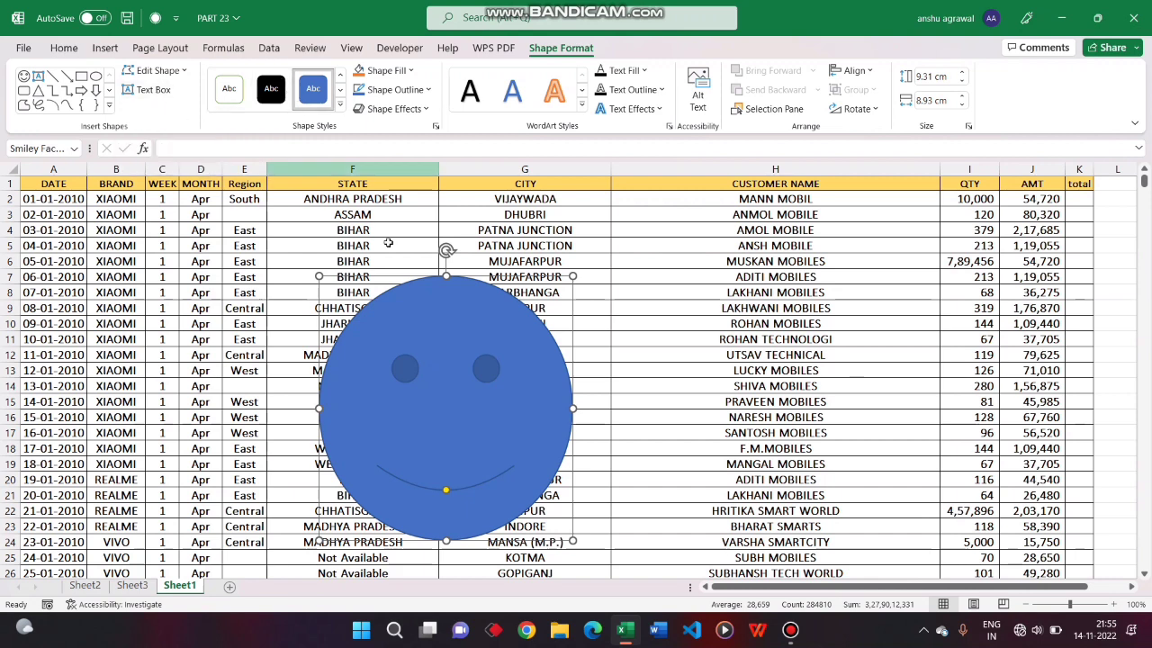
- Delete the smiley face, then look at Shapes and Icons, dismissing the no-internet message
{"action": "key", "text": "Delete"}
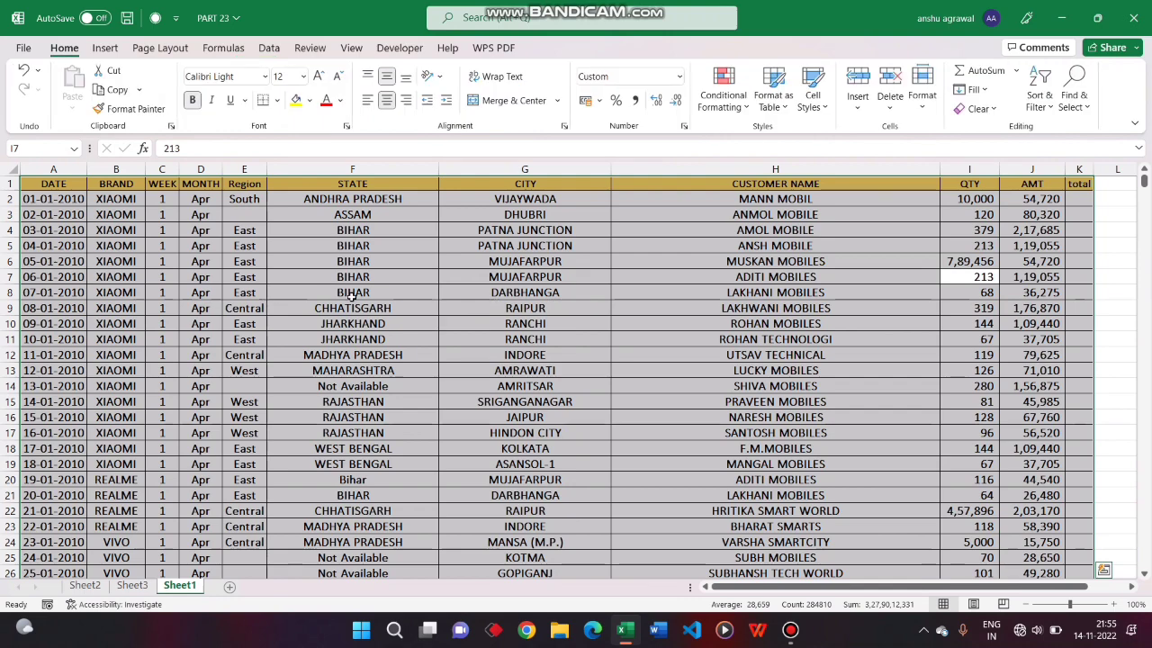
{"action": "left_click", "coordinate": [106, 49]}
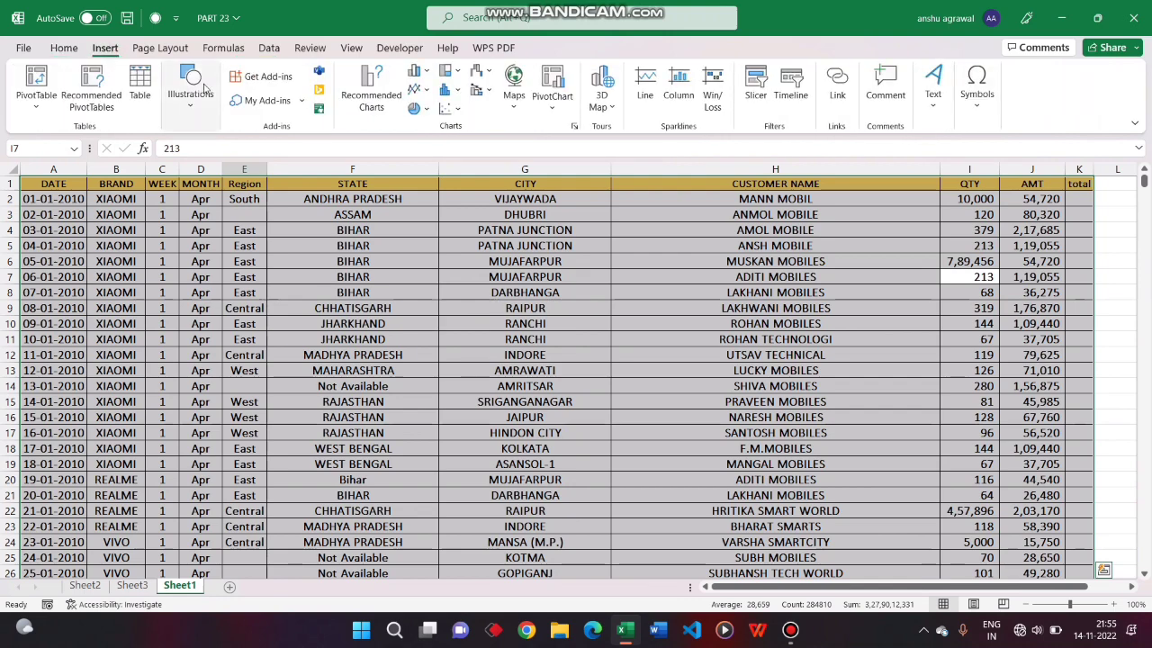
{"action": "left_click", "coordinate": [194, 106]}
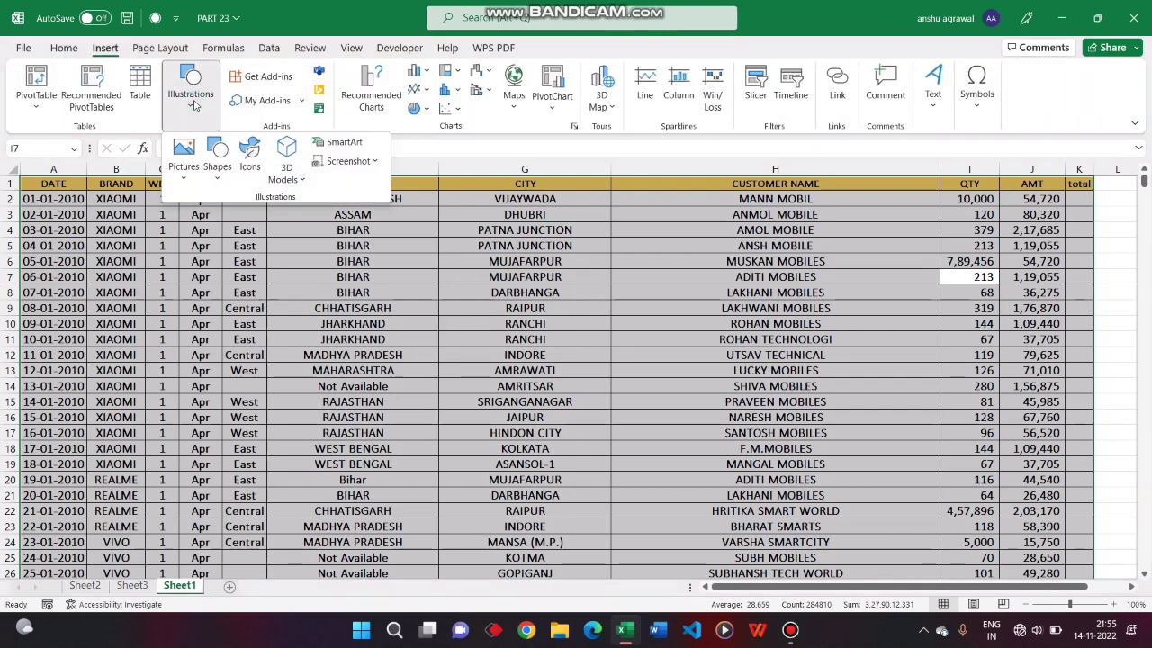
{"action": "left_click", "coordinate": [223, 173]}
{"action": "left_click", "coordinate": [225, 177]}
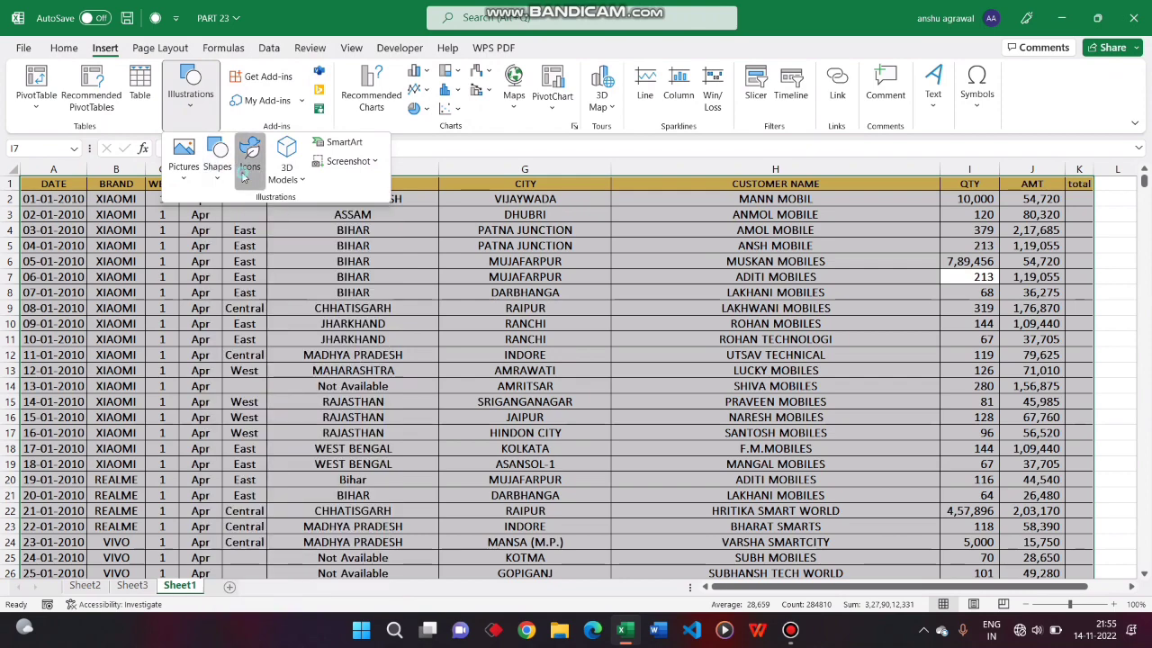
{"action": "left_click", "coordinate": [241, 177]}
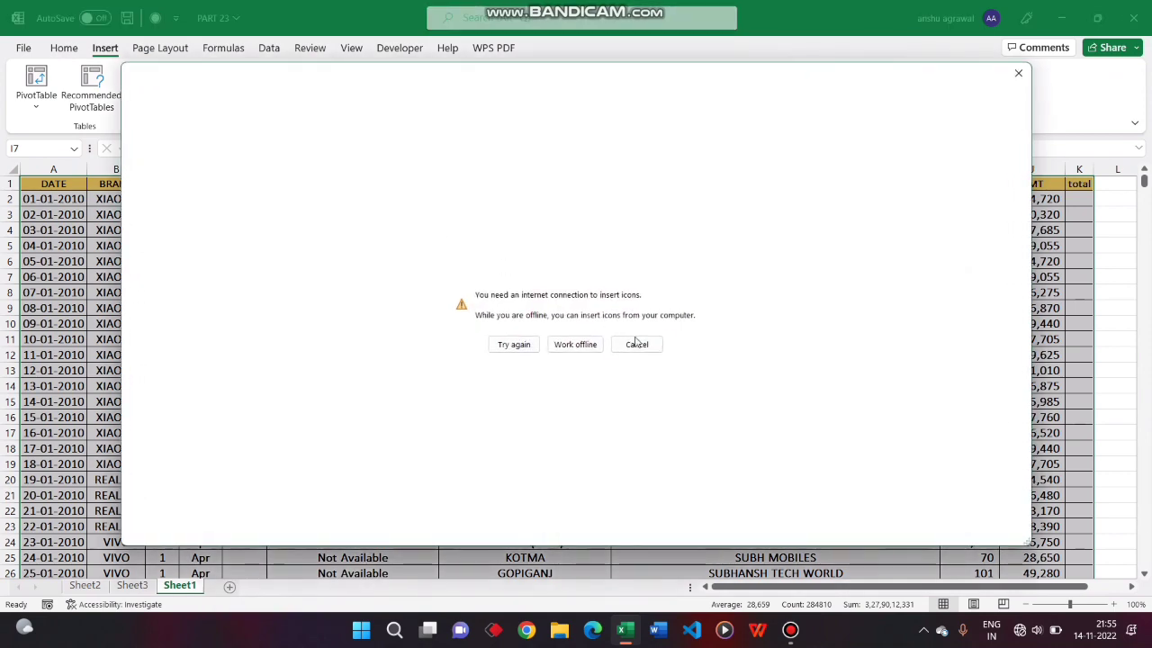
{"action": "left_click", "coordinate": [635, 344]}
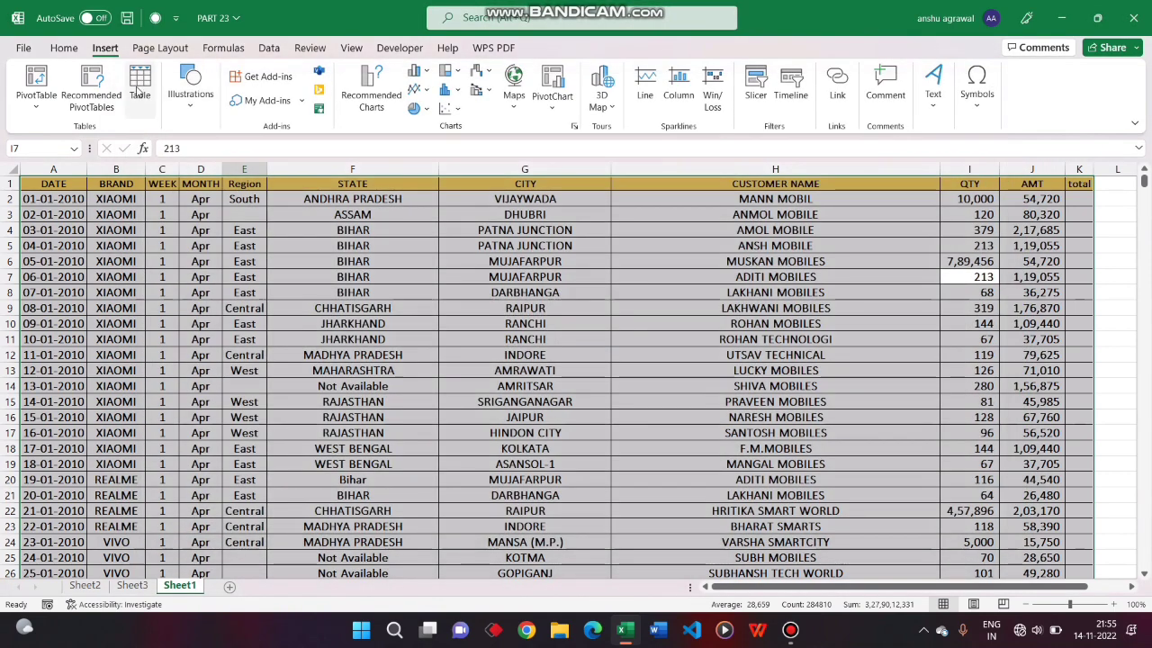
- Check the 3D Models options, then open the SmartArt graphic choices
{"action": "left_click", "coordinate": [191, 90]}
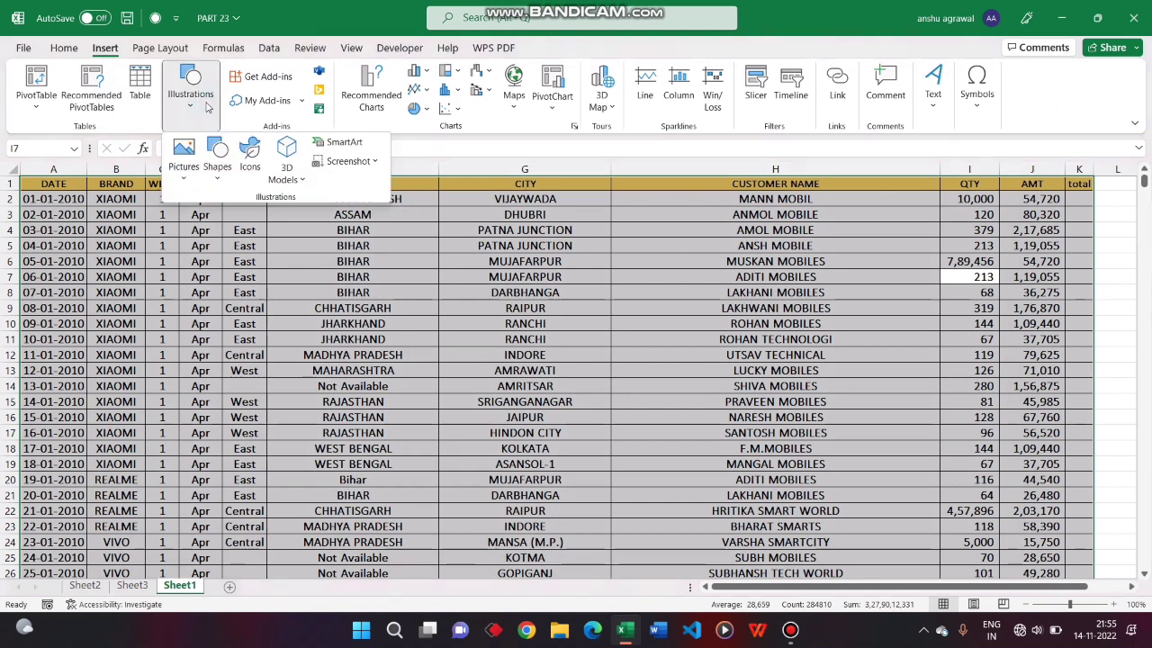
{"action": "left_click", "coordinate": [298, 179]}
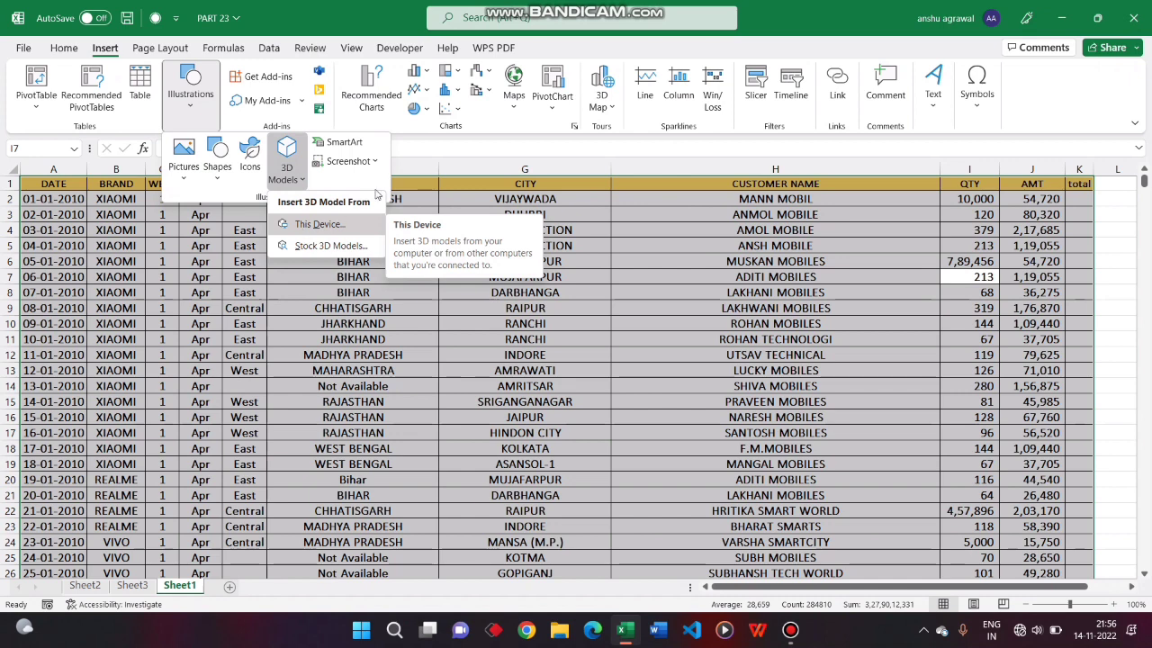
{"action": "left_click", "coordinate": [347, 141]}
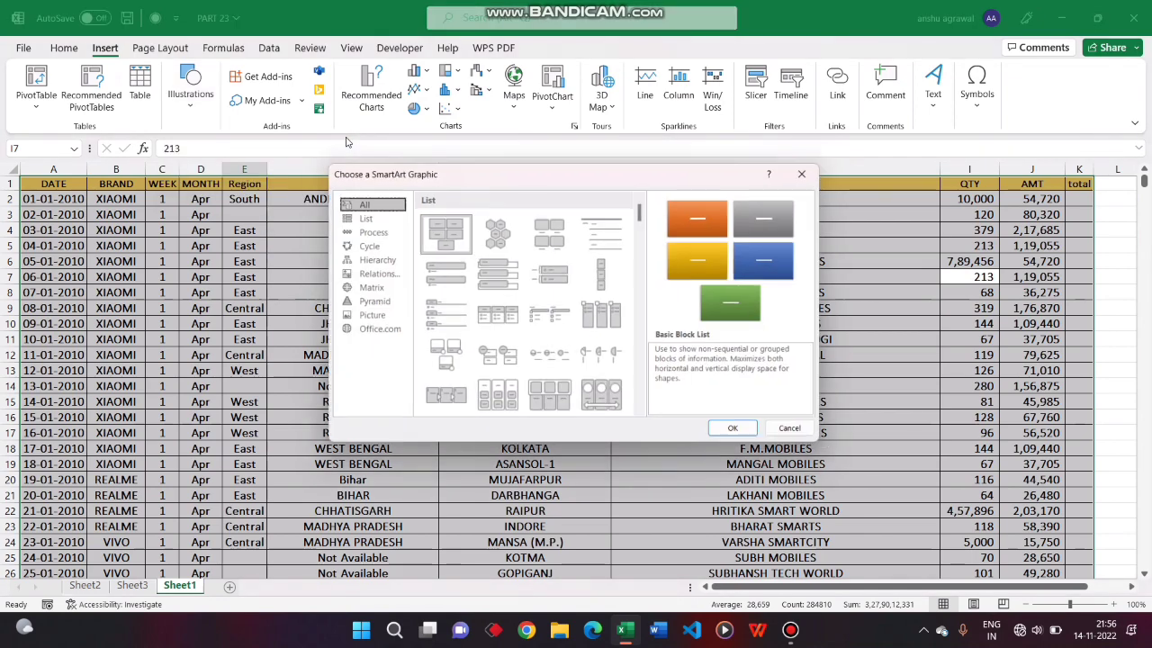
{"action": "left_click", "coordinate": [365, 220]}
{"action": "left_click", "coordinate": [368, 232]}
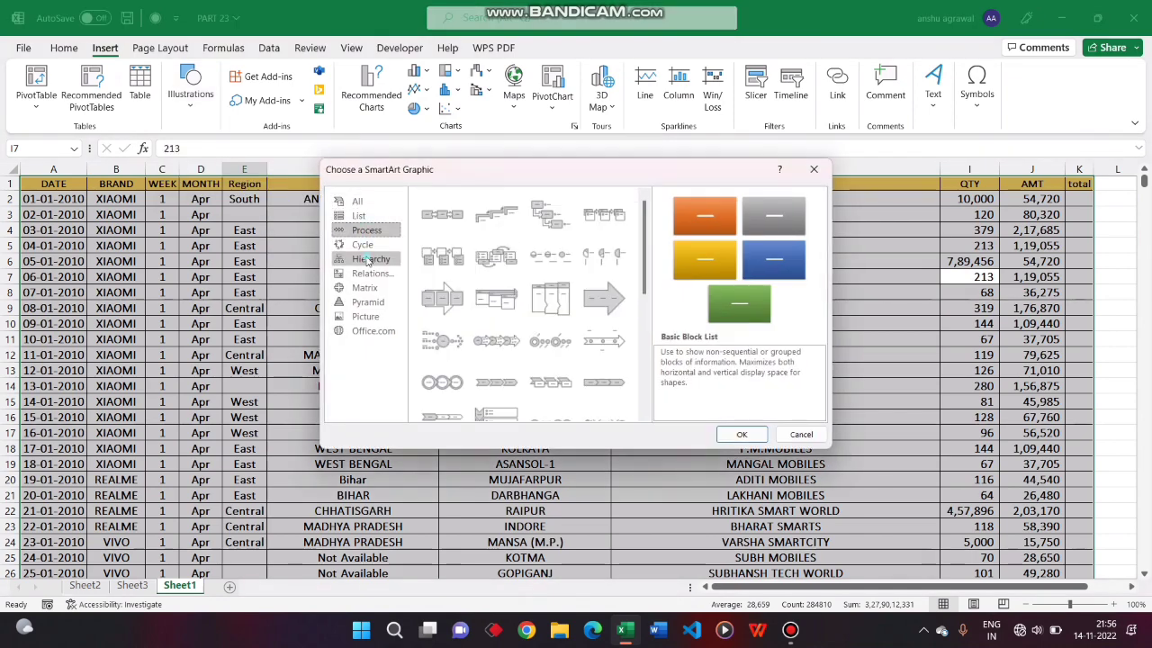
{"action": "left_click", "coordinate": [368, 260]}
{"action": "left_click", "coordinate": [369, 275]}
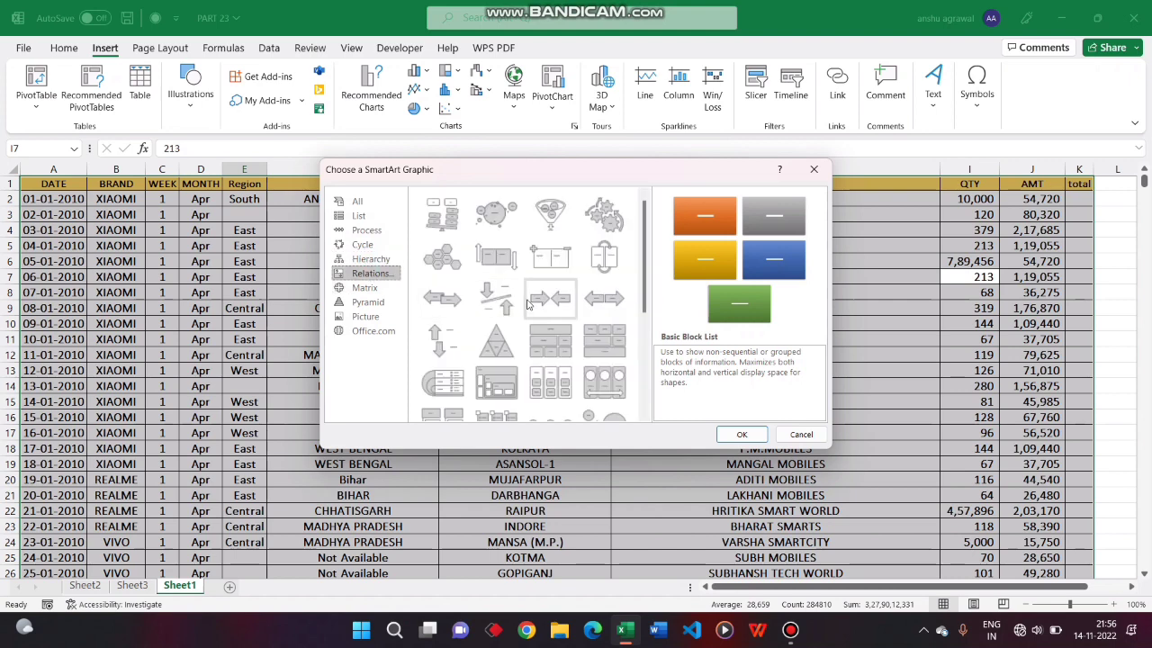
{"action": "left_click", "coordinate": [365, 204]}
{"action": "left_click", "coordinate": [368, 214]}
{"action": "left_click", "coordinate": [740, 434]}
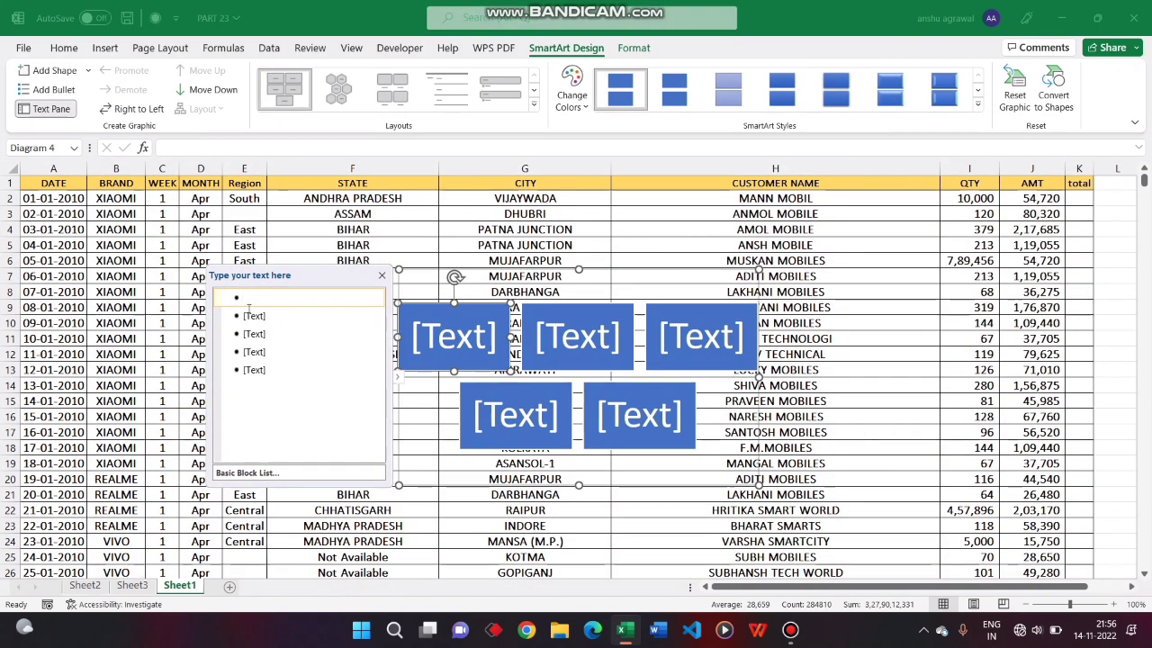
{"action": "left_click", "coordinate": [573, 114]}
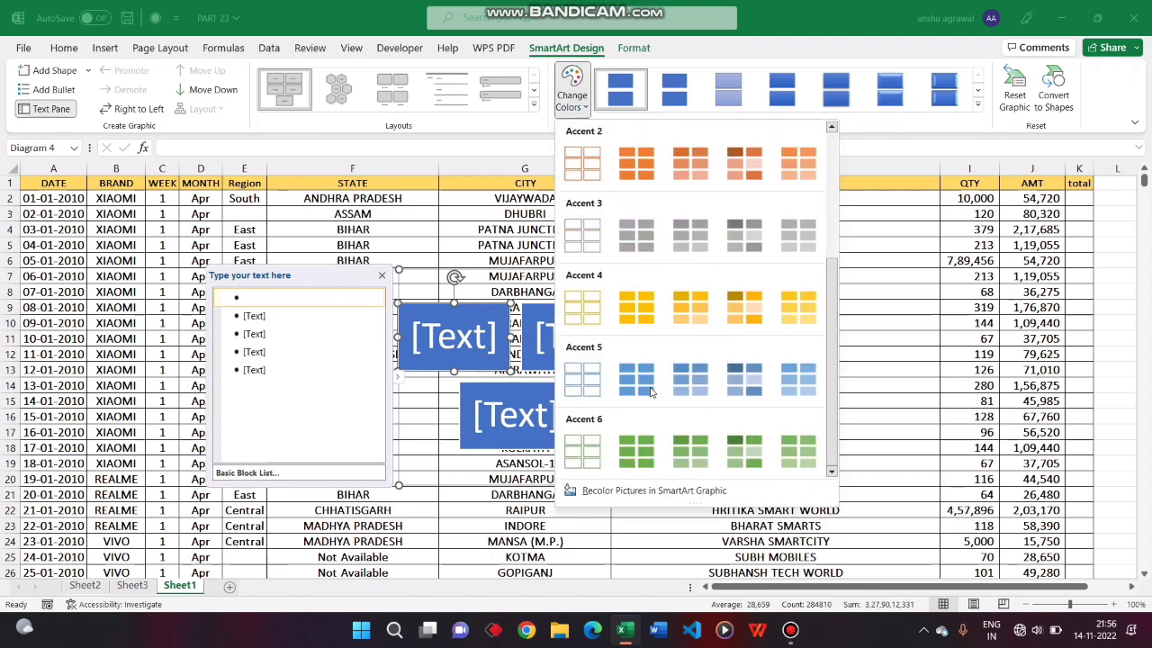
{"action": "scroll", "coordinate": [652, 393], "scroll_direction": "down", "scroll_amount": 3}
{"action": "scroll", "coordinate": [651, 393], "scroll_direction": "up", "scroll_amount": 3}
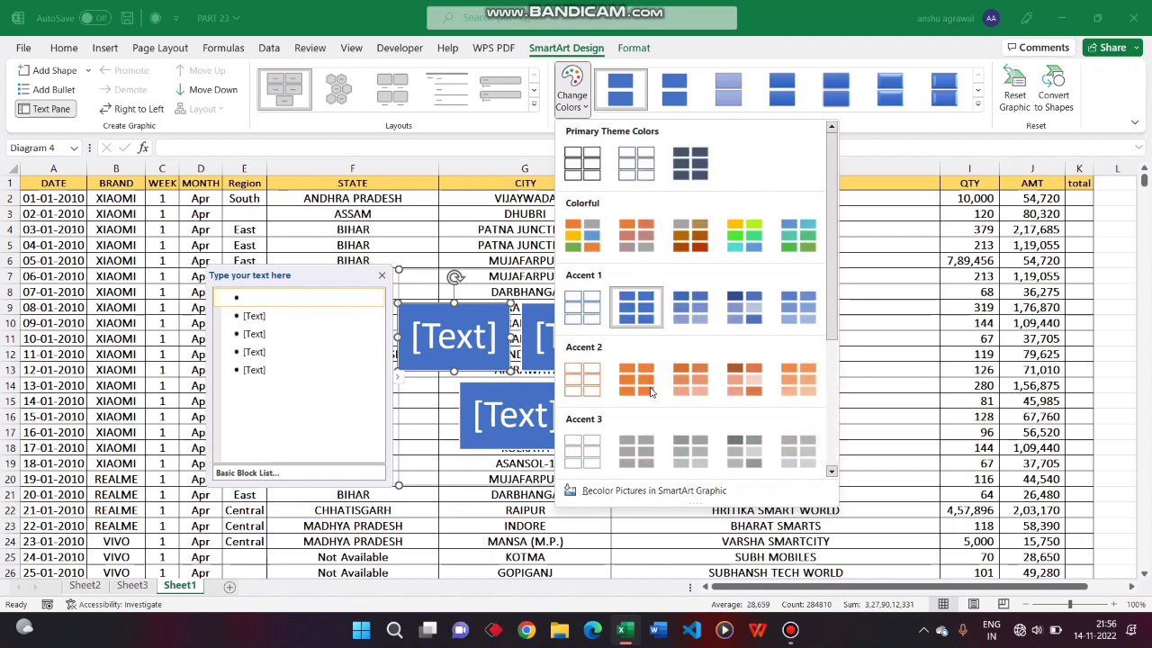
{"action": "left_click", "coordinate": [581, 93]}
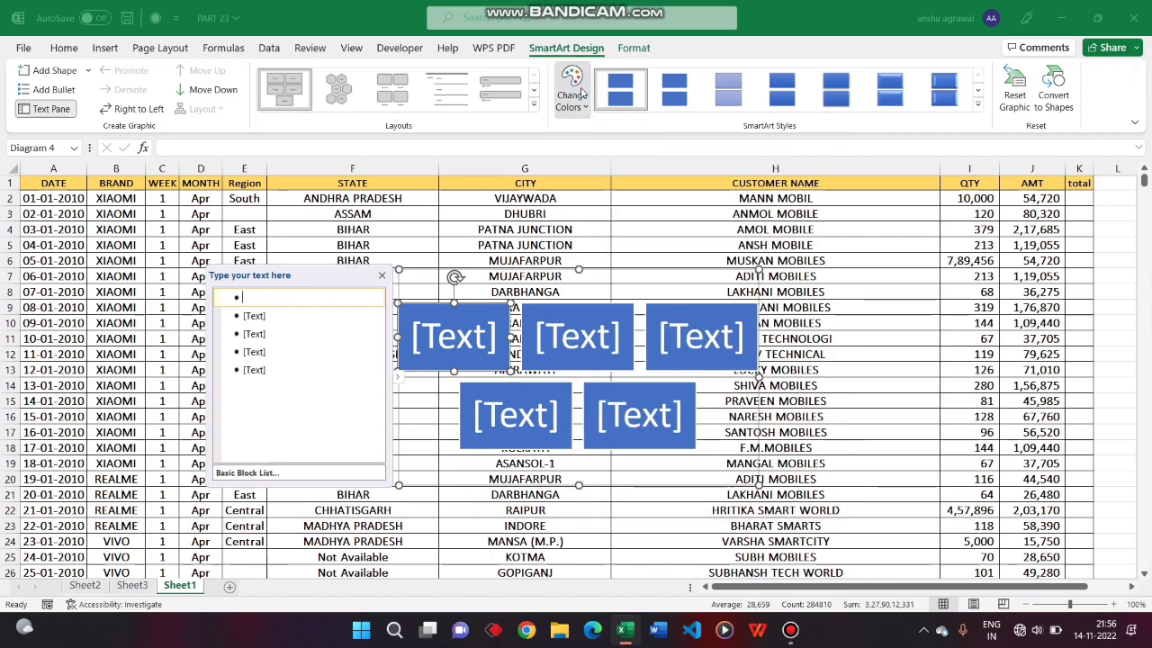
{"action": "left_click", "coordinate": [535, 106]}
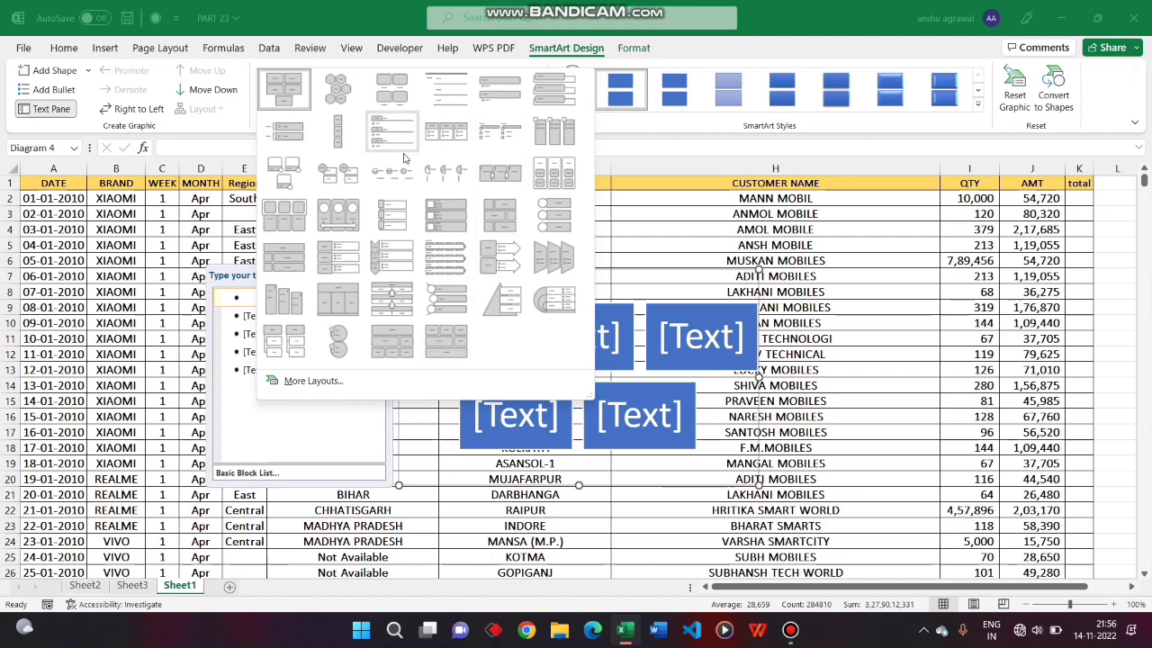
{"action": "left_click", "coordinate": [613, 146]}
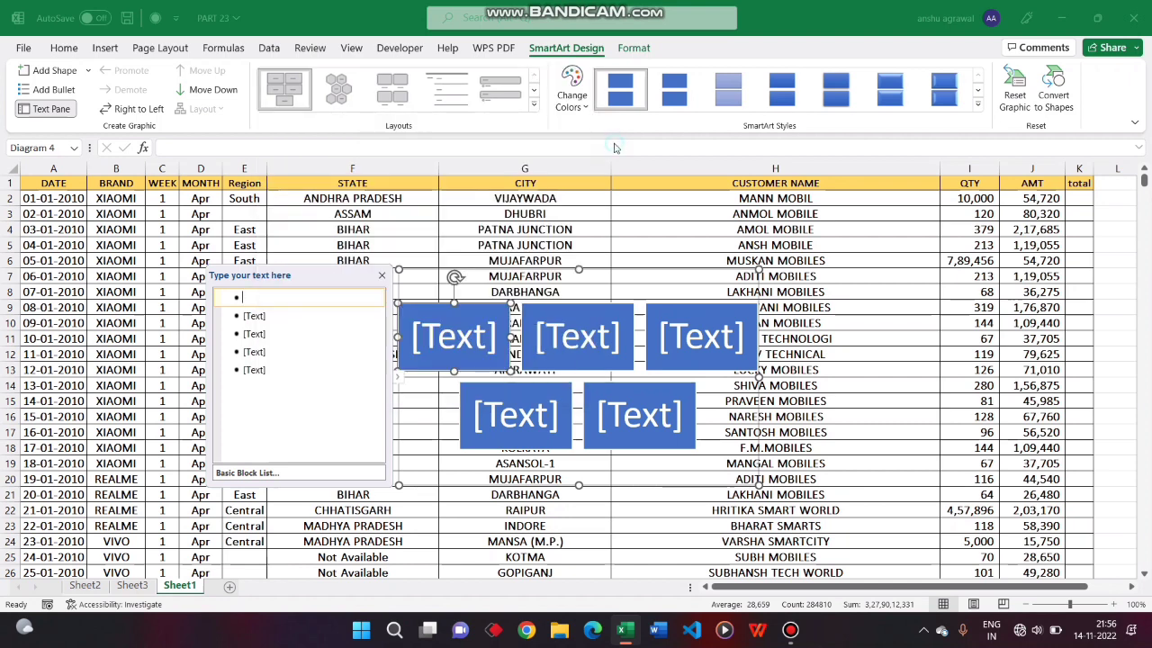
{"action": "left_click", "coordinate": [977, 104]}
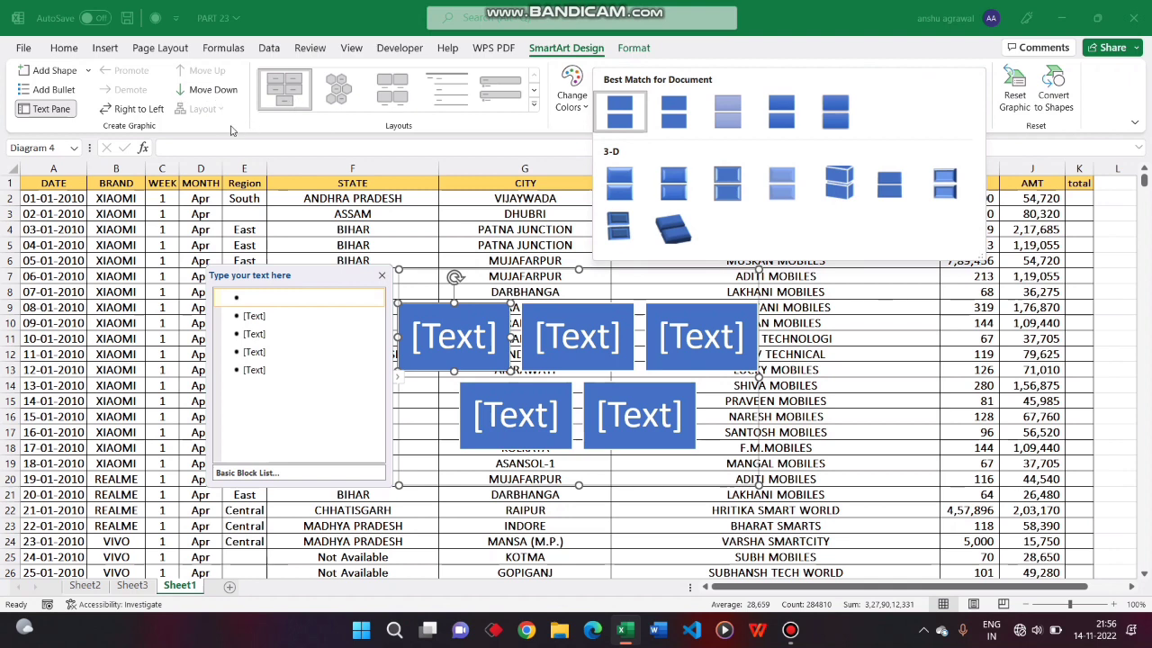
{"action": "left_click", "coordinate": [231, 131]}
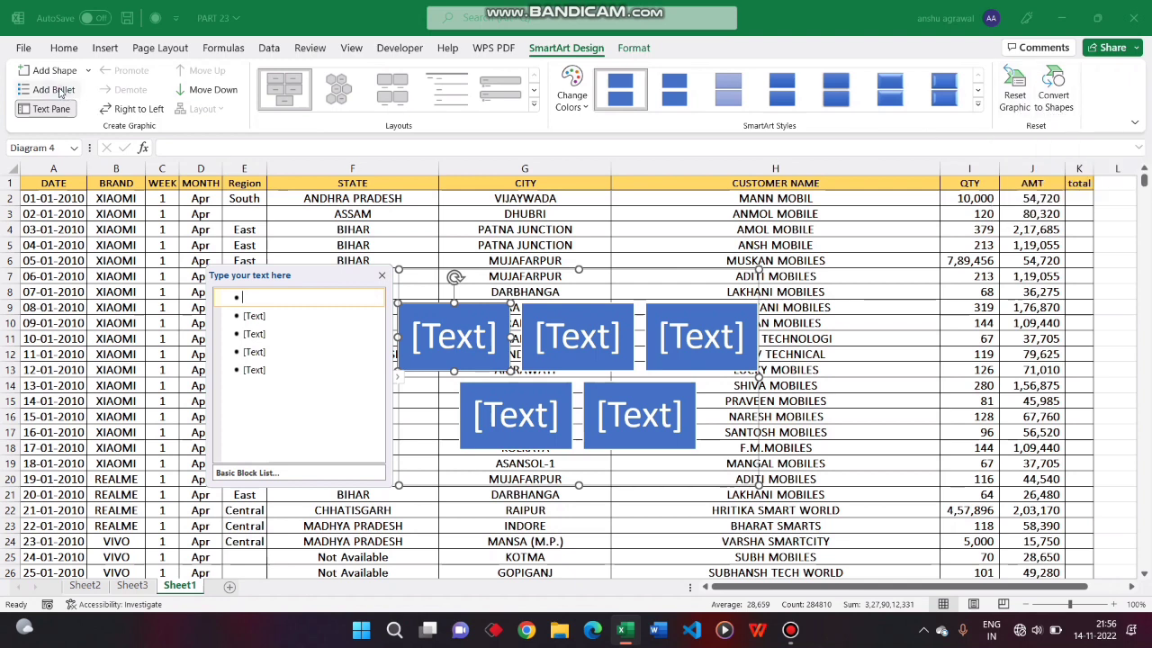
- Add an empty sub-bullet to the first block; open and close Add Shape without adding
{"action": "left_click", "coordinate": [60, 92]}
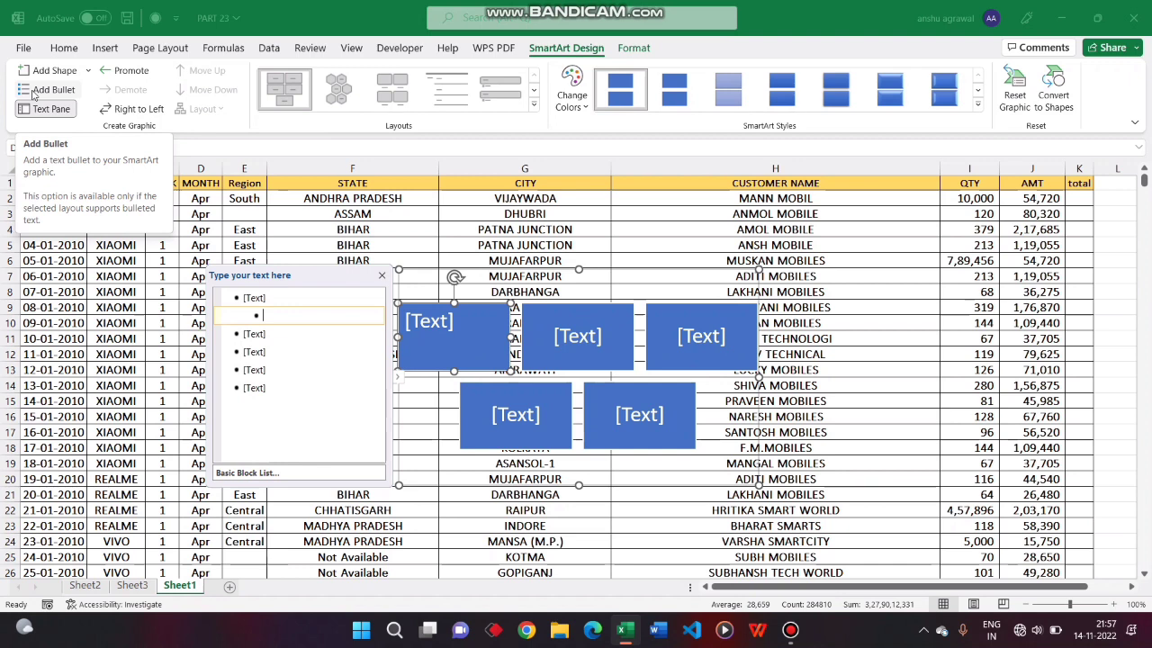
{"action": "left_click", "coordinate": [88, 71]}
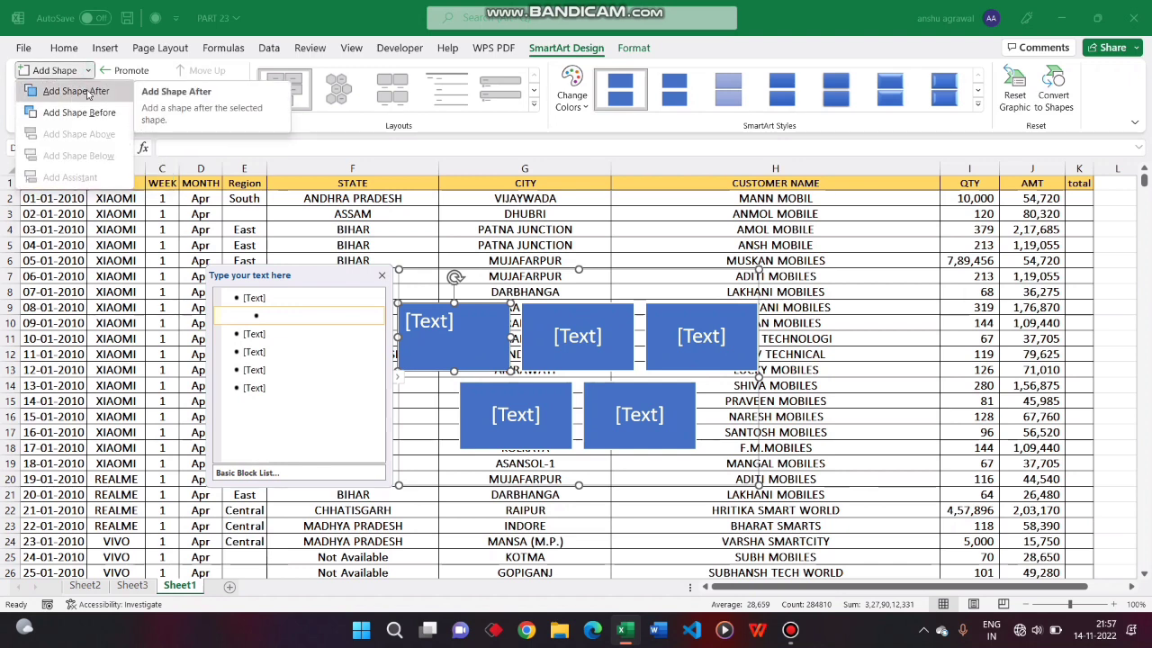
{"action": "left_click", "coordinate": [183, 144]}
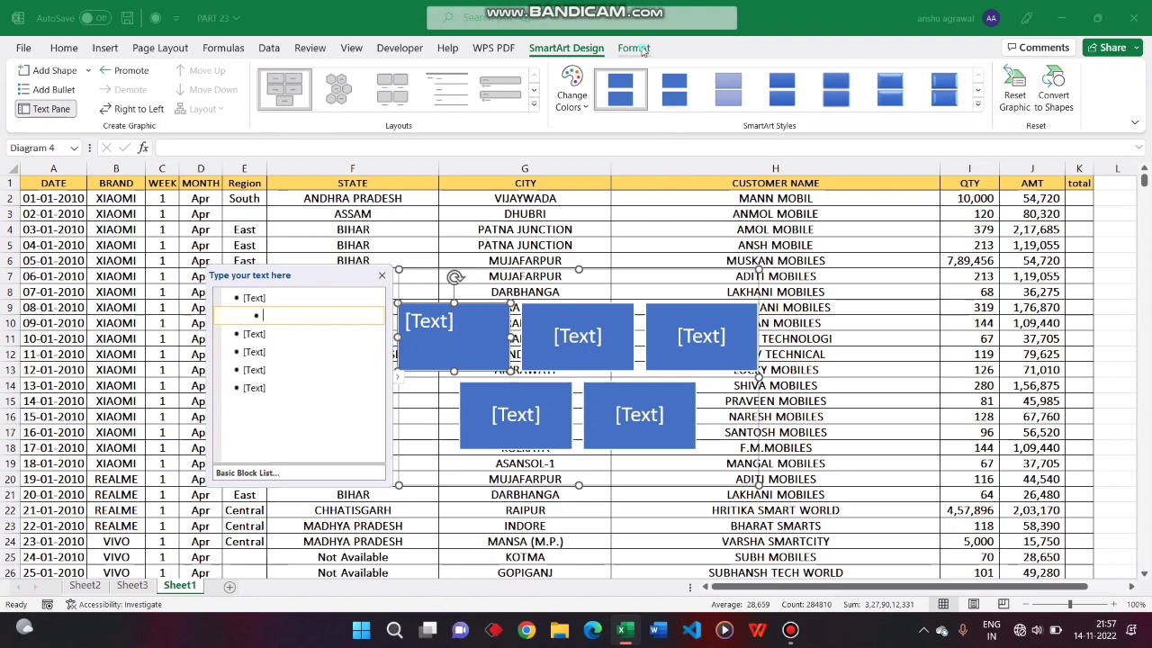
- Apply the white outlined shape style to the first SmartArt block on the Format tab
{"action": "left_click", "coordinate": [641, 49]}
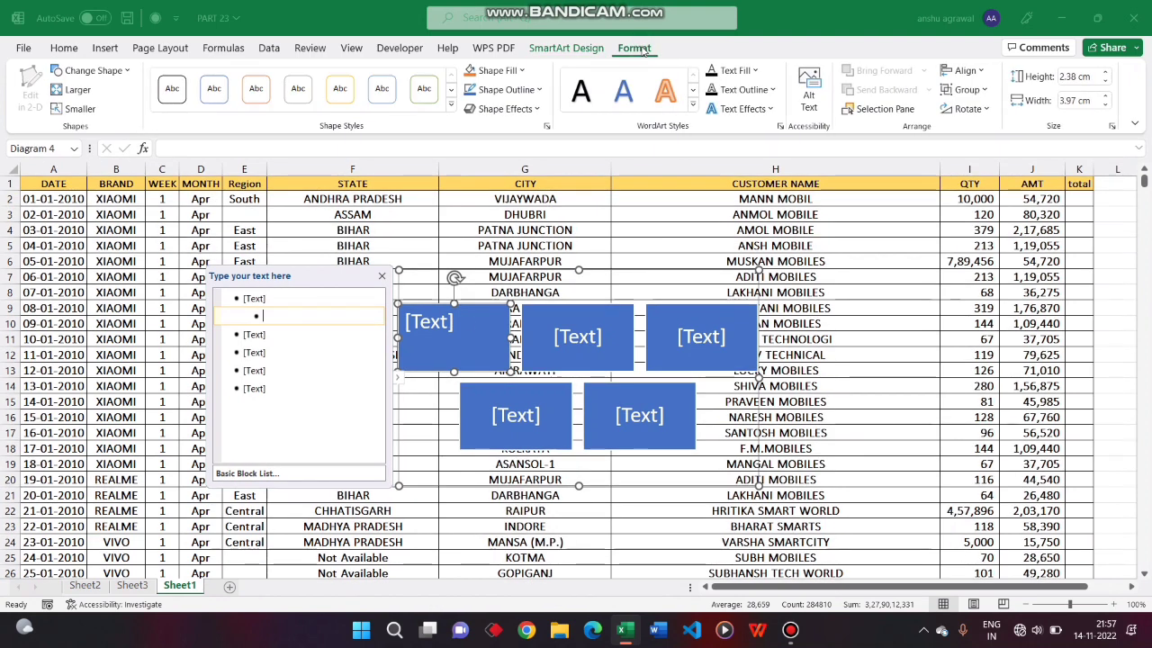
{"action": "left_click", "coordinate": [449, 108]}
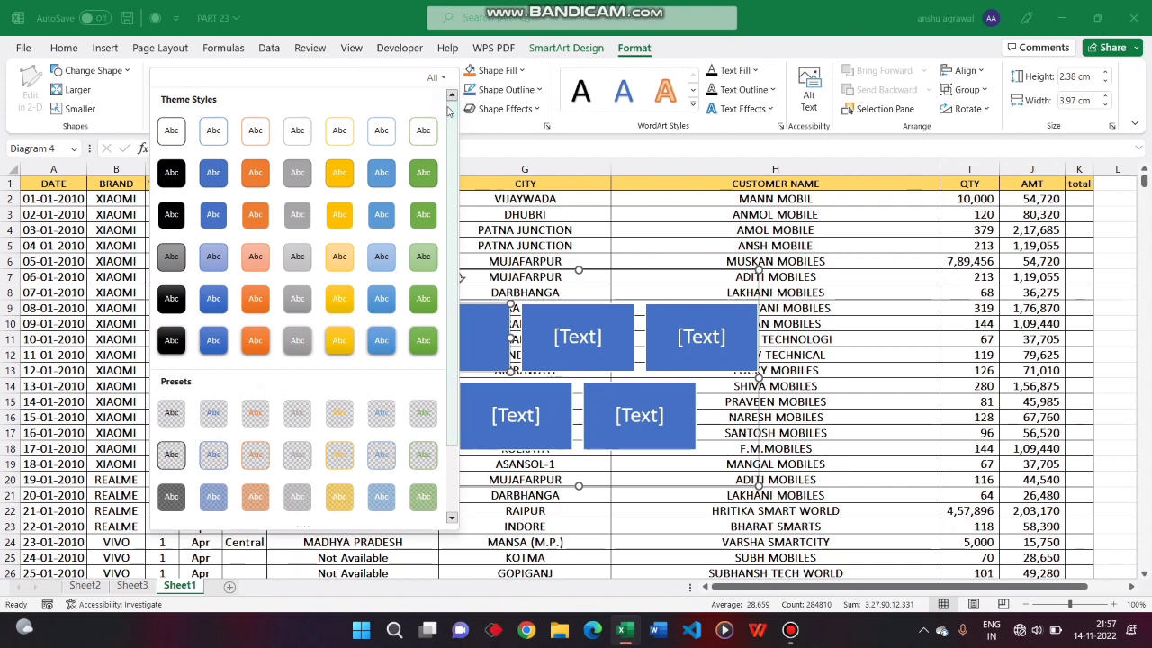
{"action": "left_click", "coordinate": [486, 143]}
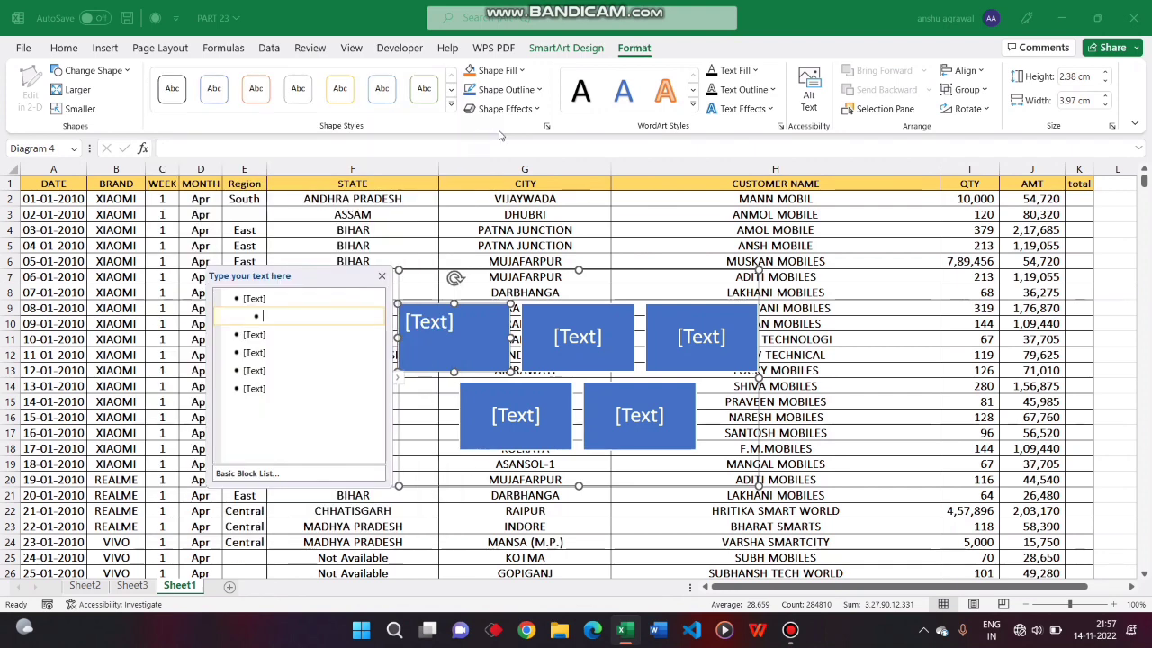
{"action": "left_click", "coordinate": [521, 72]}
{"action": "left_click", "coordinate": [521, 72]}
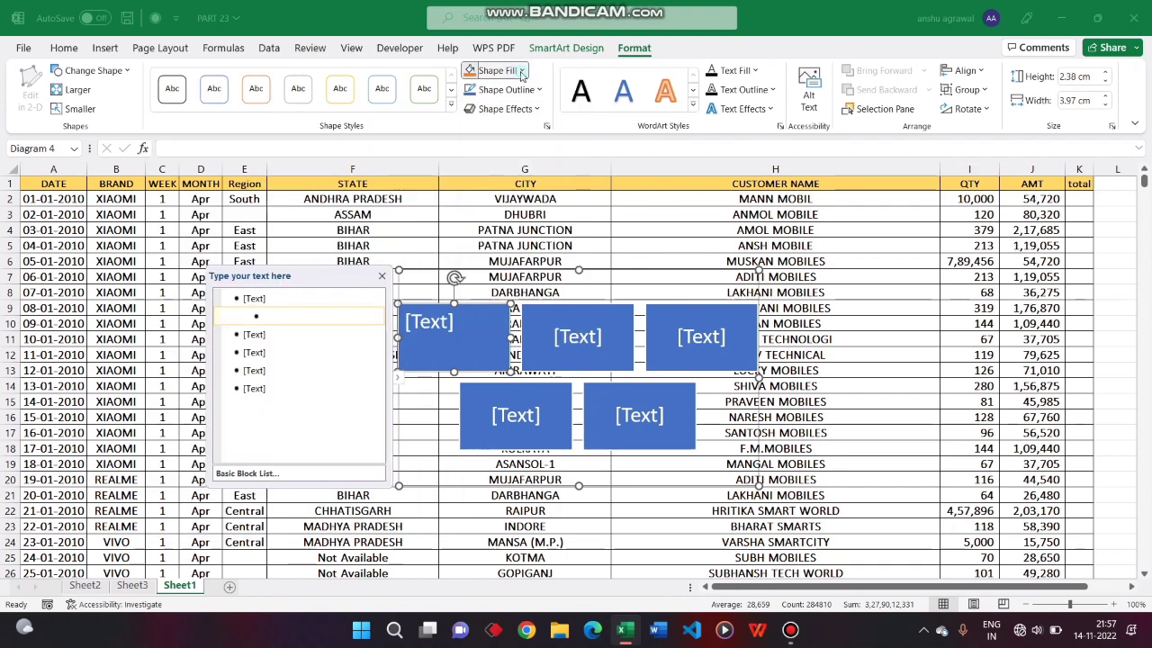
{"action": "left_click", "coordinate": [521, 72]}
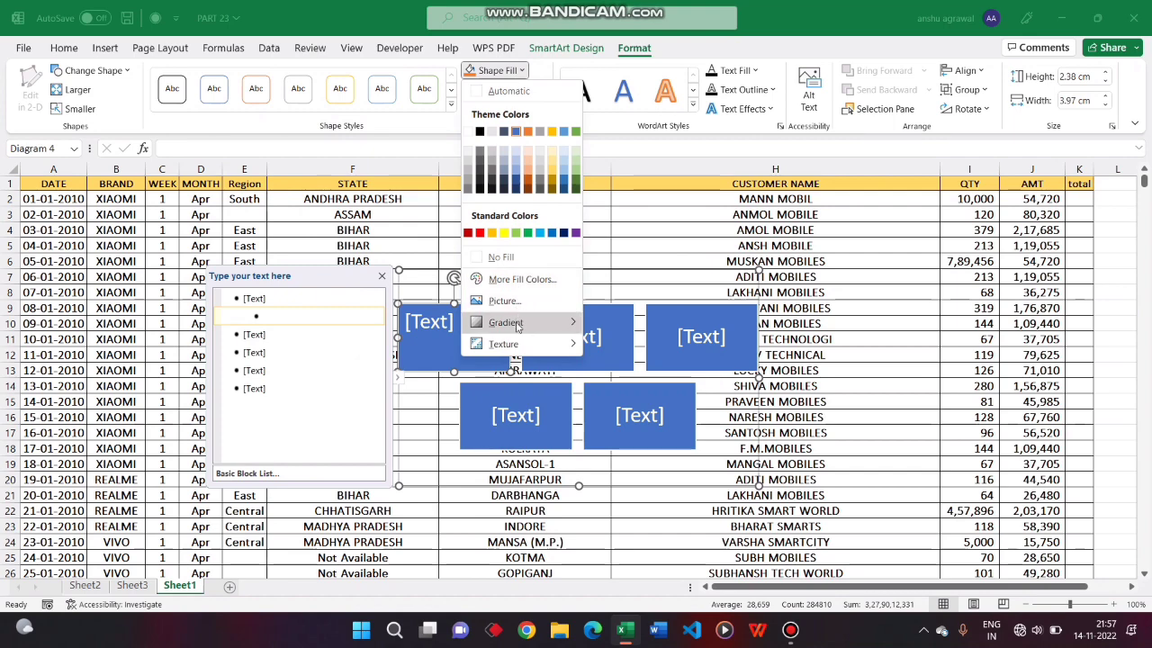
{"action": "left_click", "coordinate": [424, 88]}
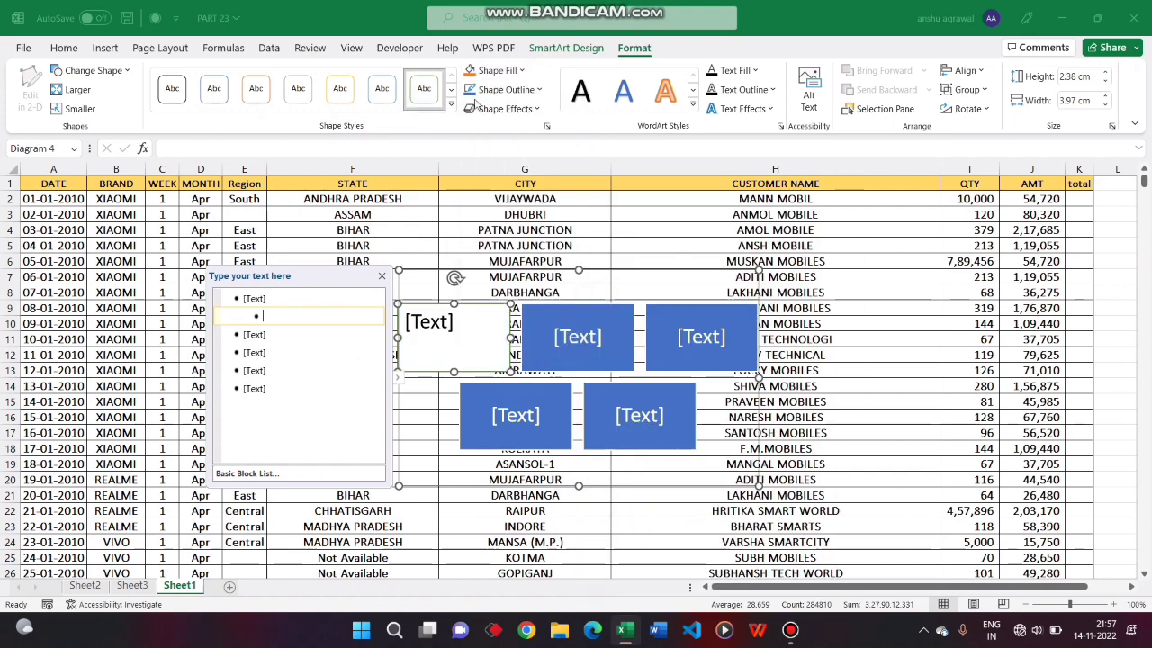
- Browse Outline, Effects, Change Shape and Group options without changes, then return to SmartArt Design
{"action": "left_click", "coordinate": [534, 90]}
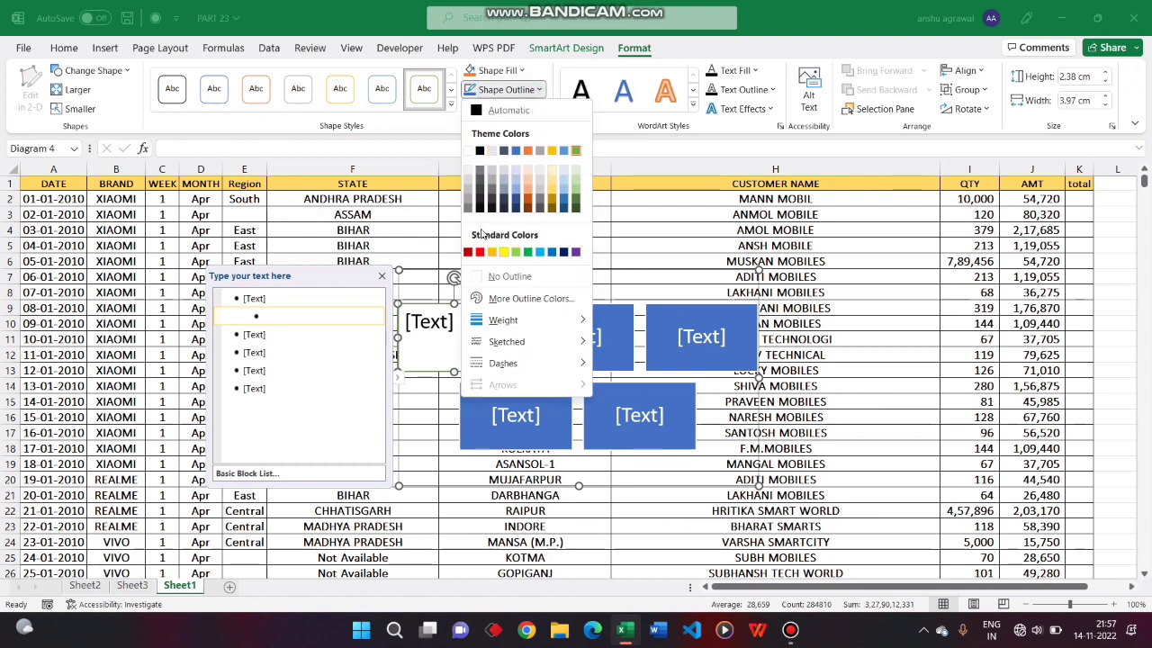
{"action": "left_click", "coordinate": [428, 145]}
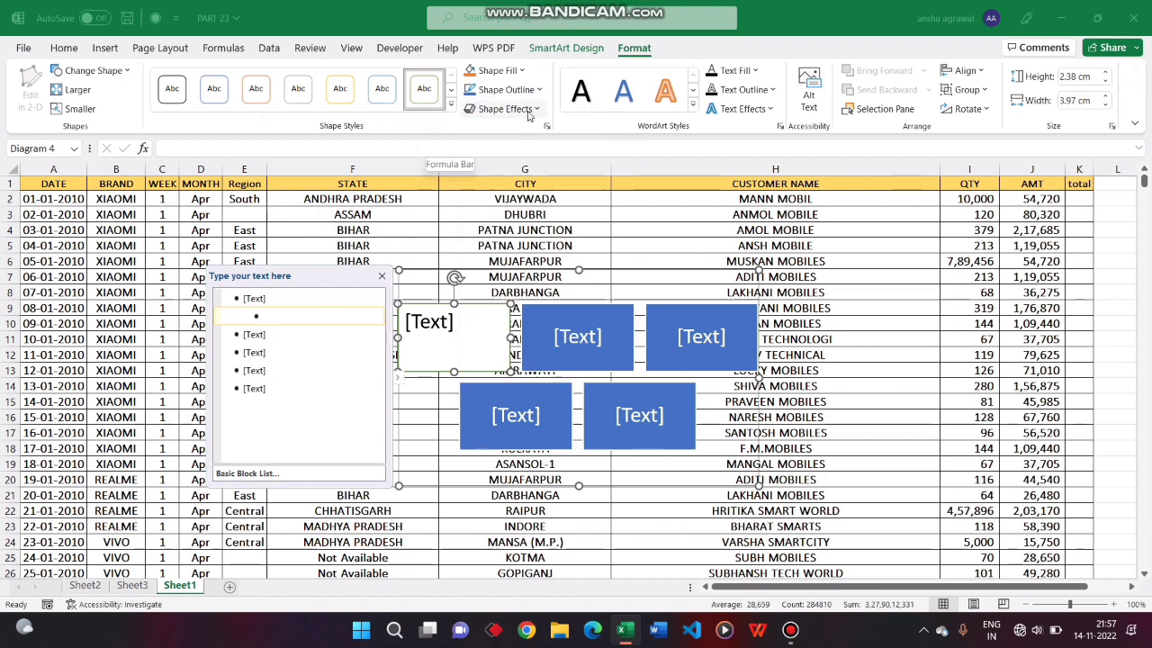
{"action": "left_click", "coordinate": [527, 112]}
{"action": "left_click", "coordinate": [416, 132]}
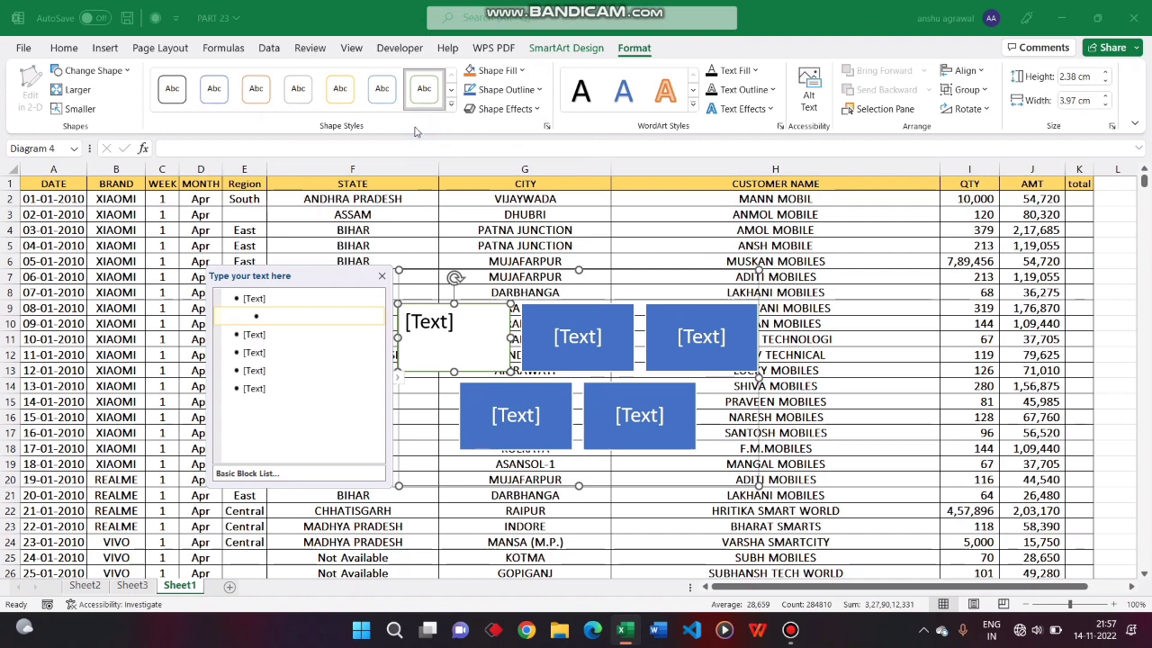
{"action": "left_click", "coordinate": [126, 71]}
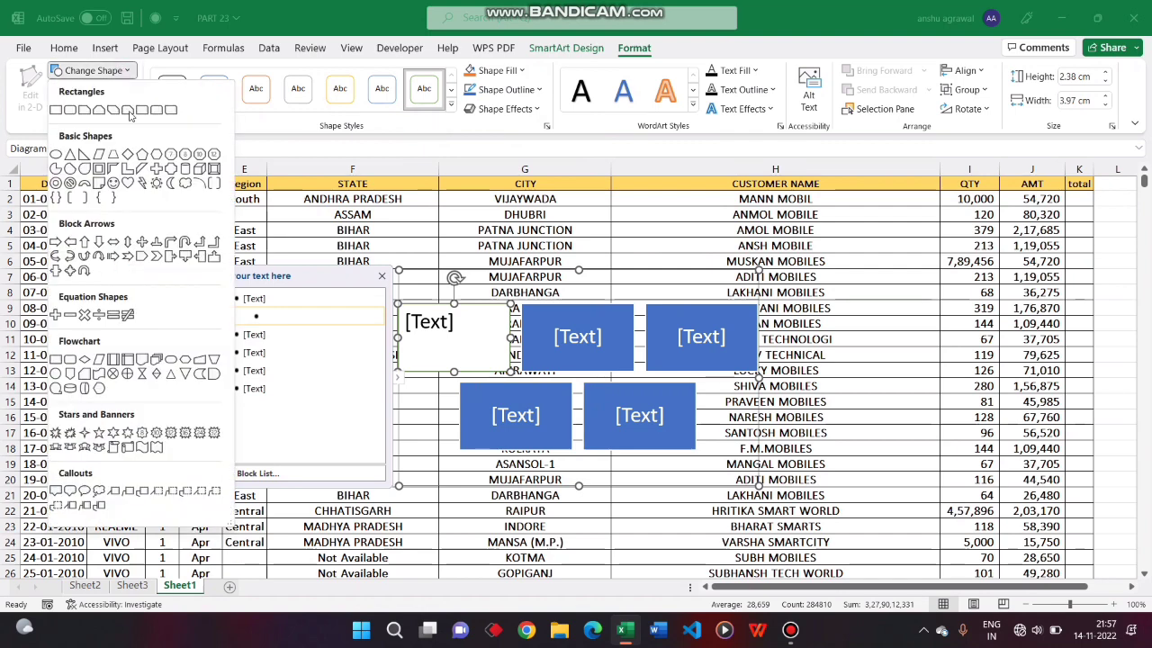
{"action": "left_click", "coordinate": [241, 156]}
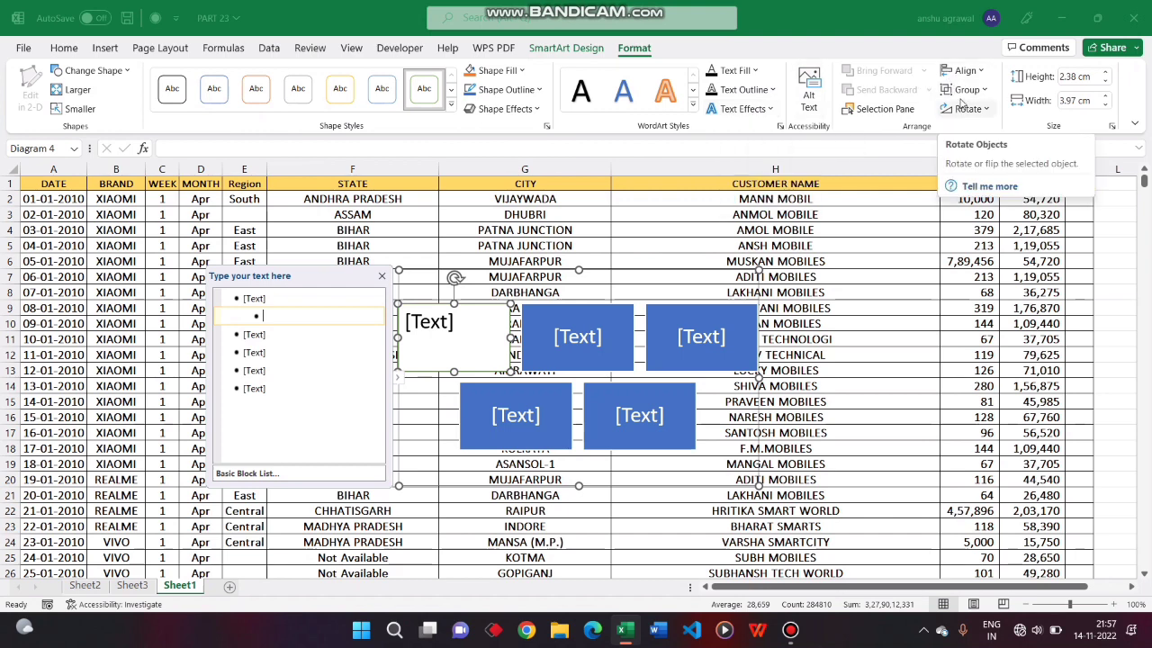
{"action": "left_click", "coordinate": [976, 90]}
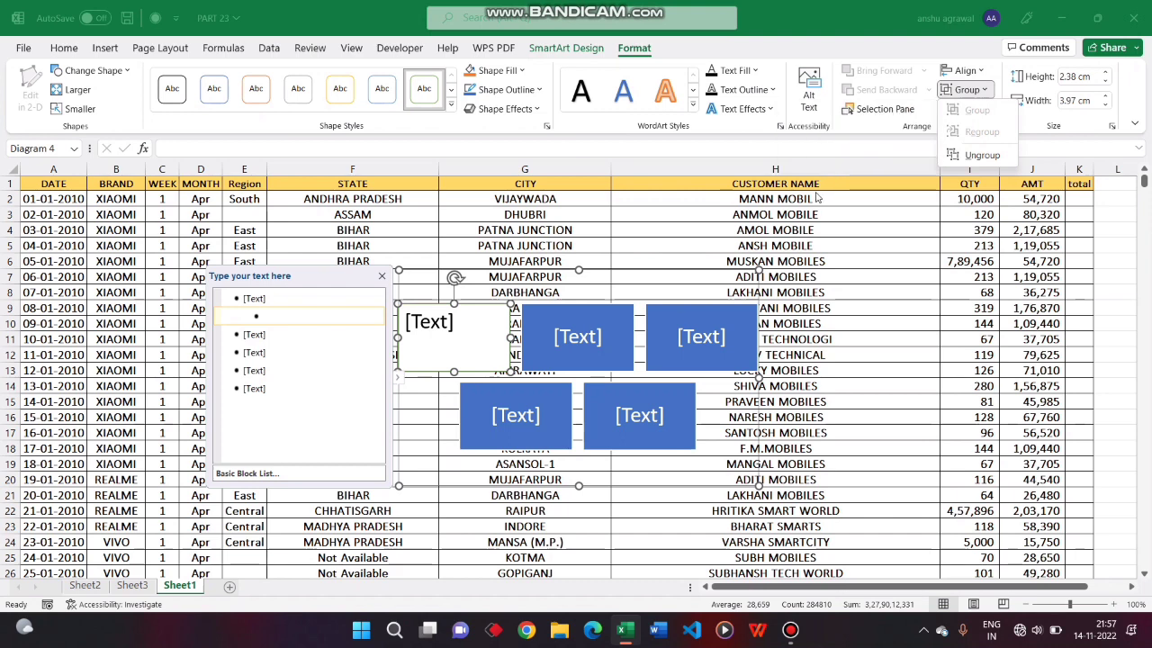
{"action": "key", "text": "Escape"}
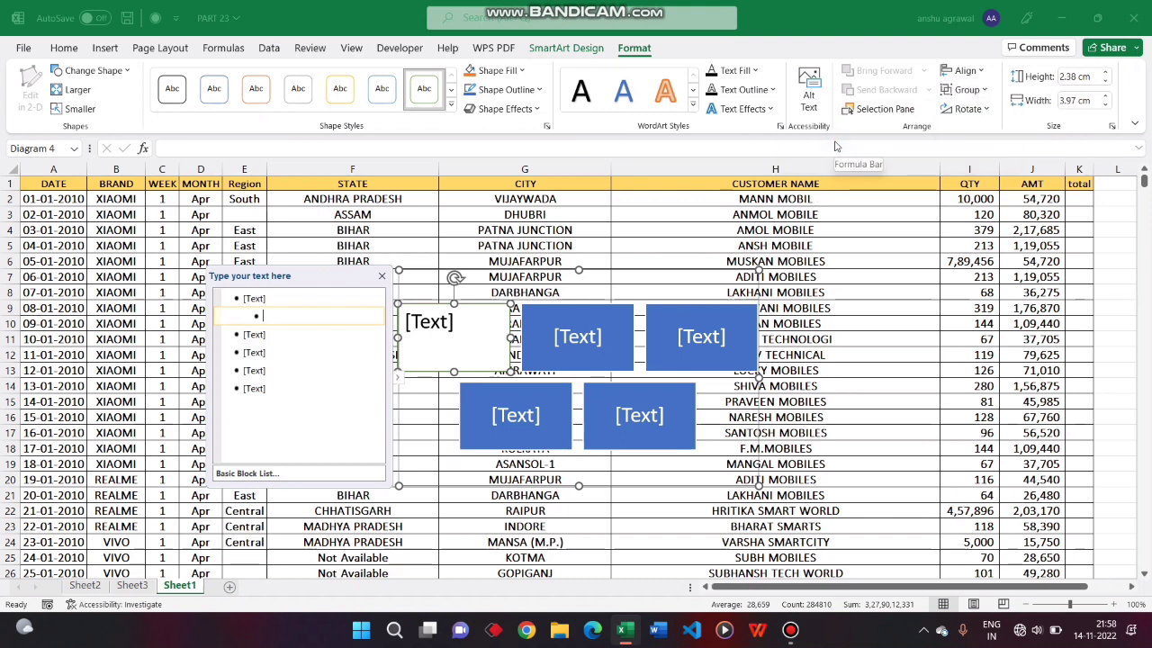
{"action": "left_click", "coordinate": [583, 49]}
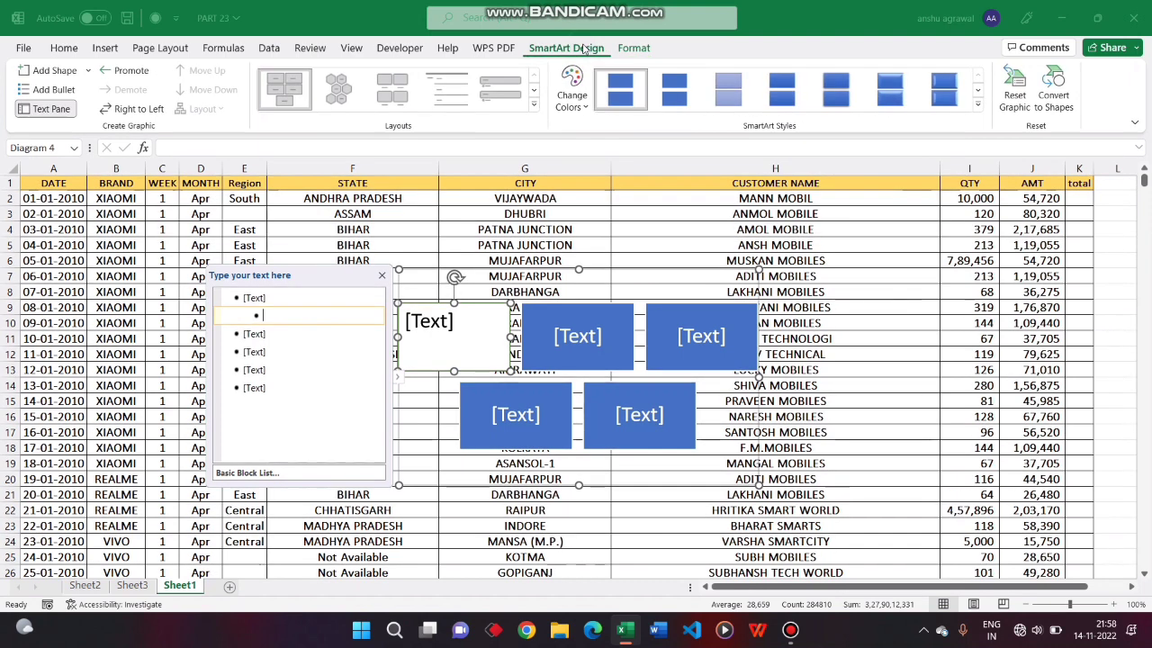
- Insert the advertise picture from files on this computer into the sheet
{"action": "left_click", "coordinate": [105, 49]}
{"action": "left_click", "coordinate": [187, 105]}
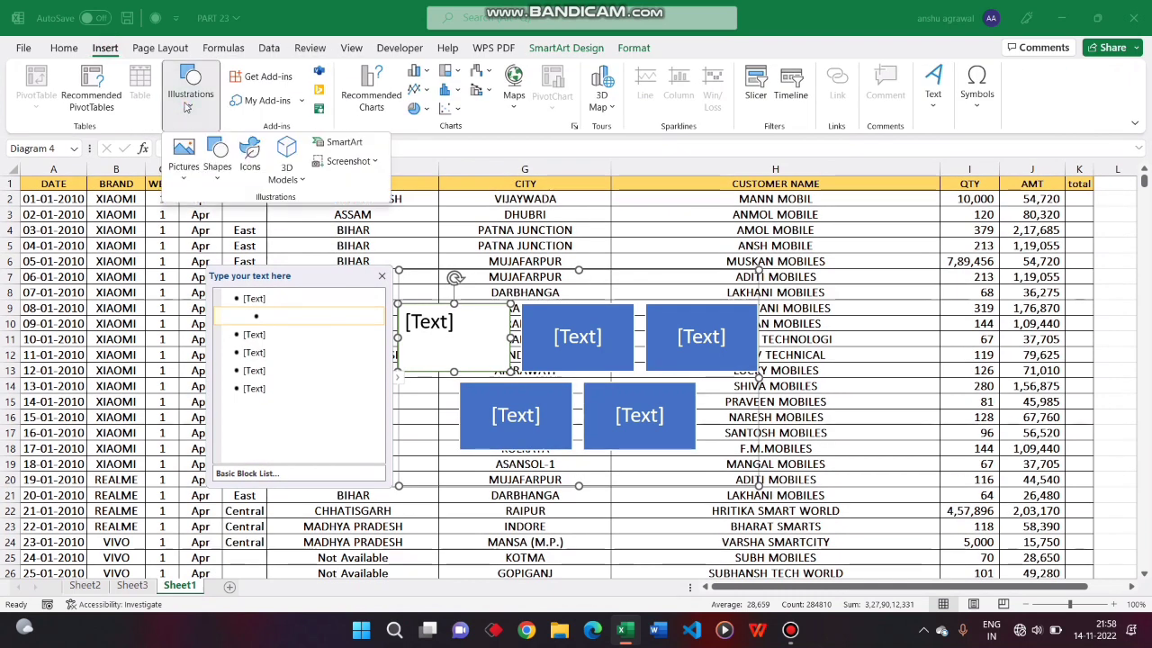
{"action": "left_click", "coordinate": [187, 180]}
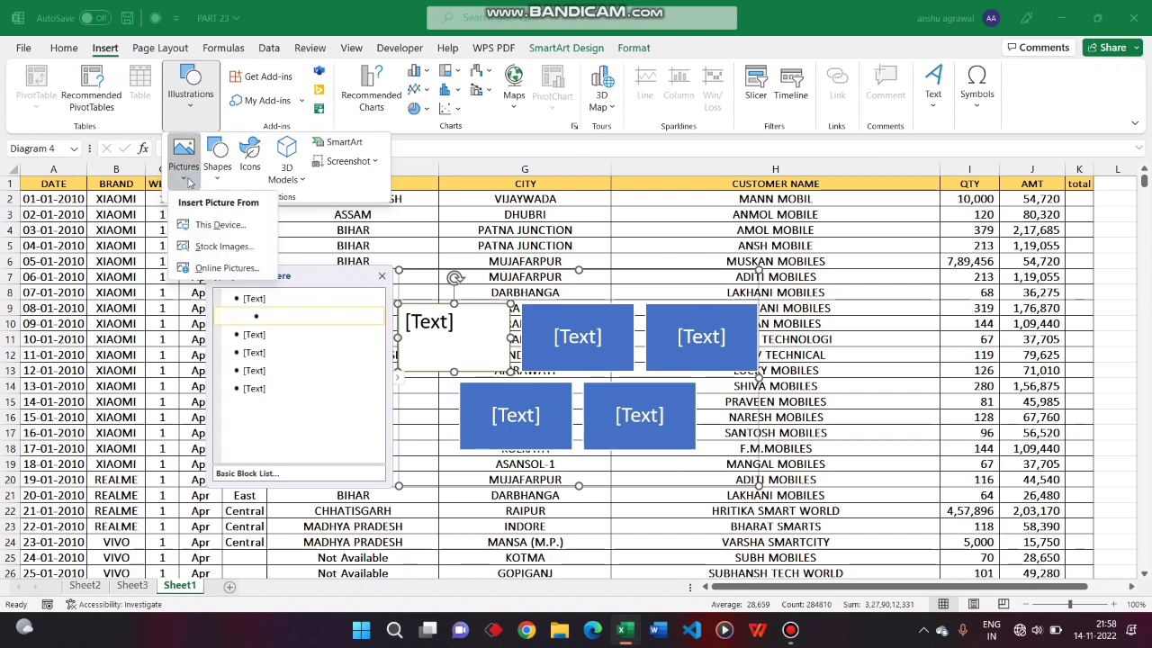
{"action": "left_click", "coordinate": [214, 225]}
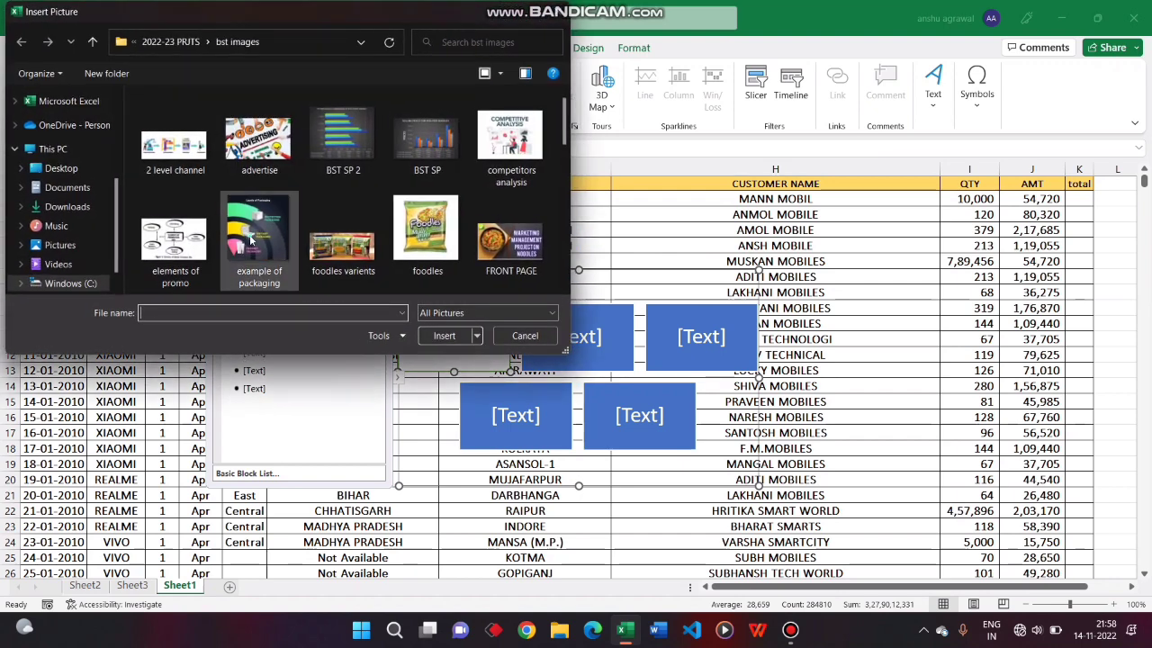
{"action": "left_click", "coordinate": [251, 239]}
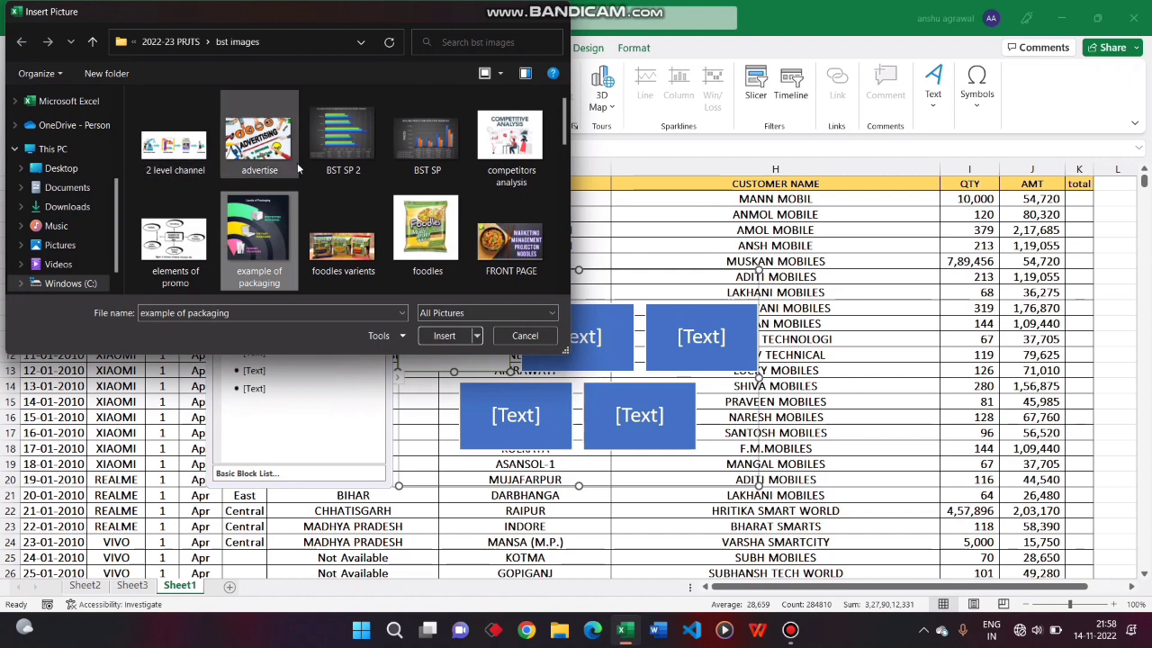
{"action": "left_click", "coordinate": [254, 157]}
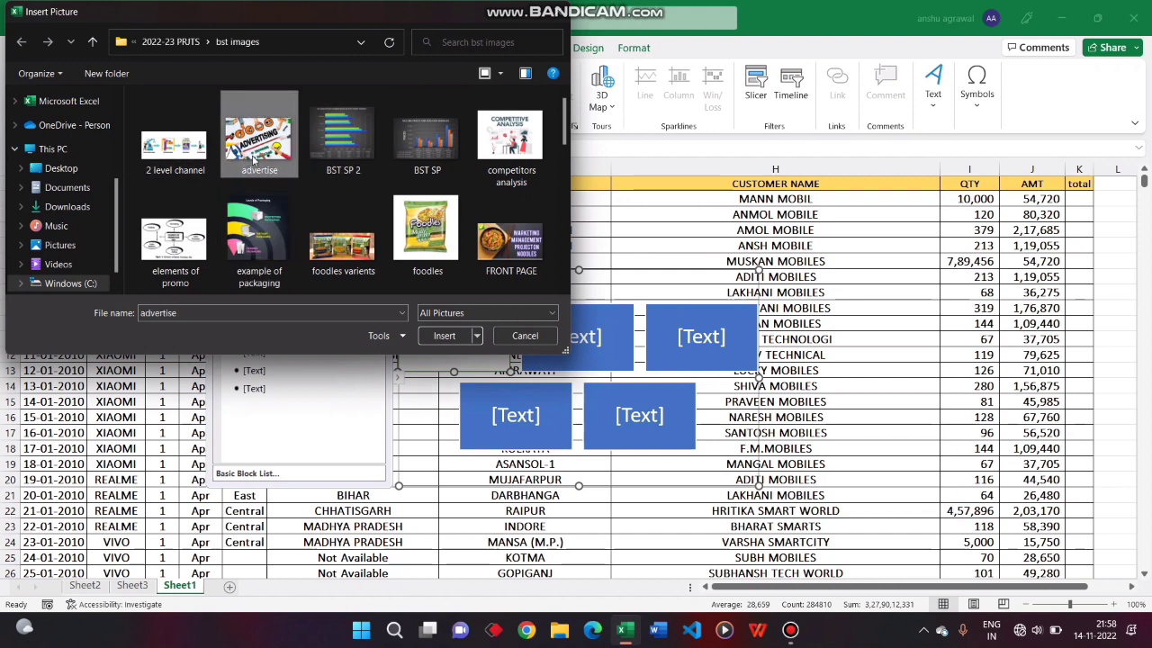
{"action": "left_click", "coordinate": [444, 336]}
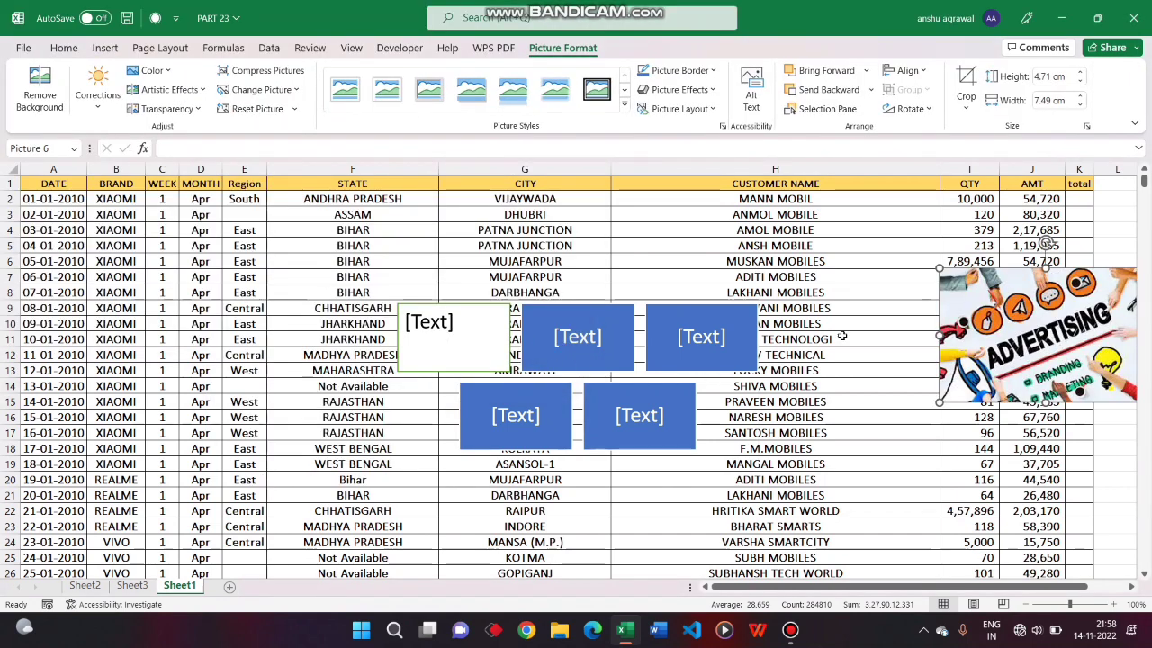
- Delete the SmartArt block list and move the advertising picture over columns D–F near the top
{"action": "left_click_drag", "start_coordinate": [1001, 352], "coordinate": [663, 270]}
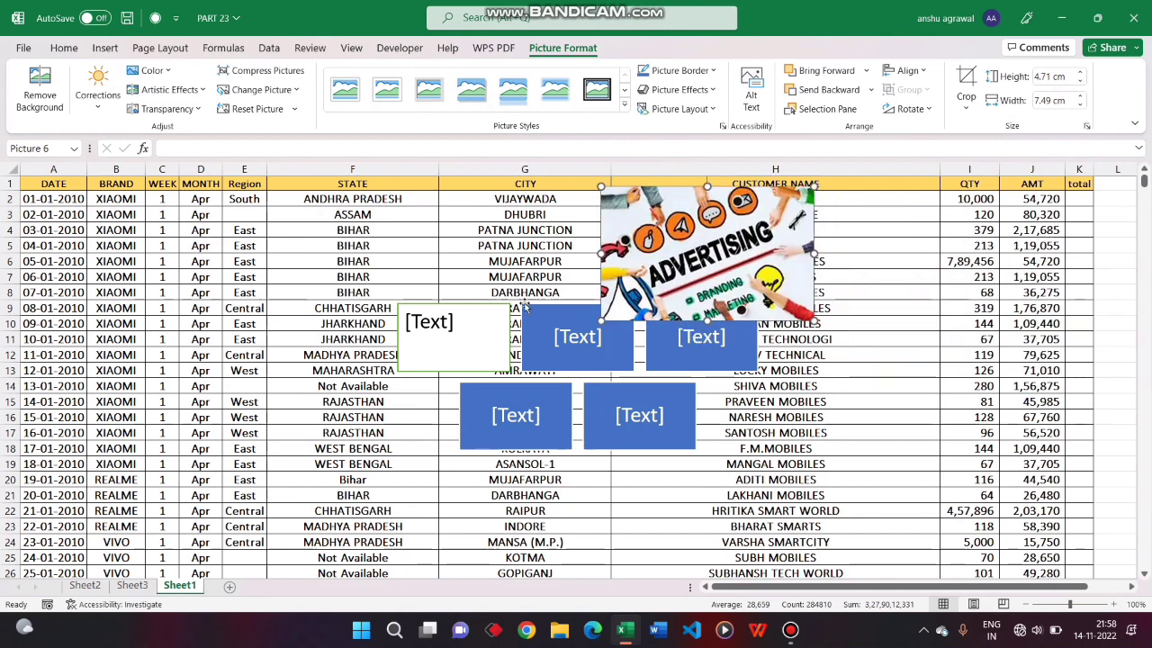
{"action": "left_click", "coordinate": [509, 337]}
{"action": "key", "text": "Delete"}
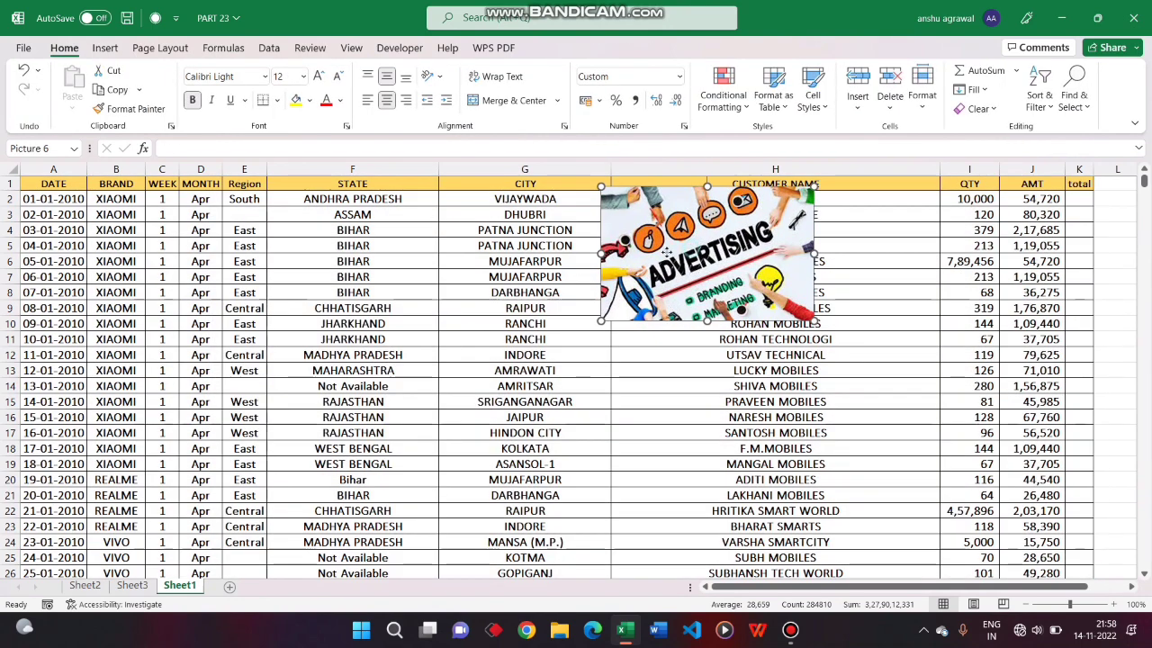
{"action": "left_click_drag", "start_coordinate": [693, 274], "coordinate": [290, 285]}
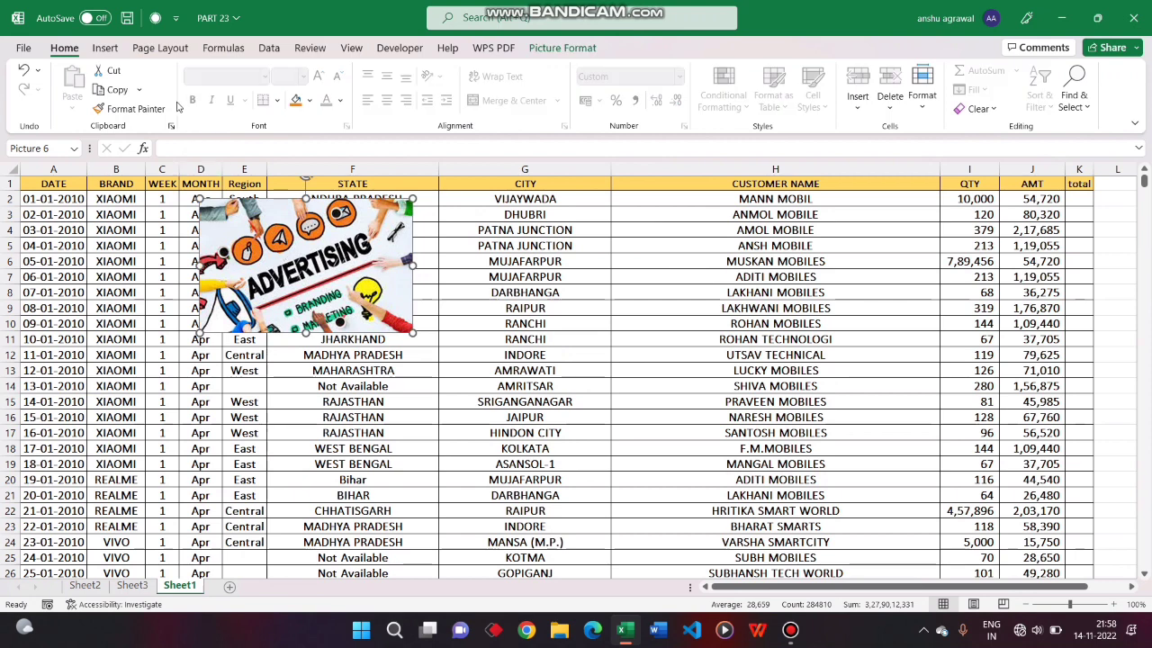
- Insert the BST SP Peri-Peri noodles price-chart picture and drag it to mid-sheet
{"action": "left_click", "coordinate": [106, 49]}
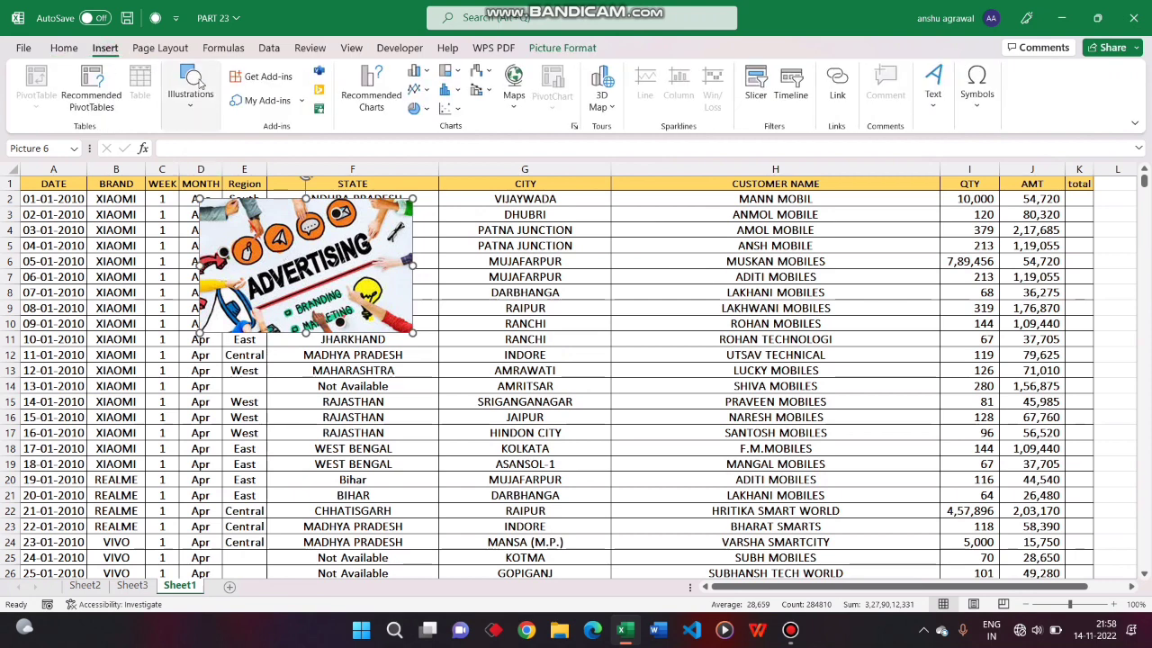
{"action": "left_click", "coordinate": [190, 126]}
{"action": "left_click", "coordinate": [182, 157]}
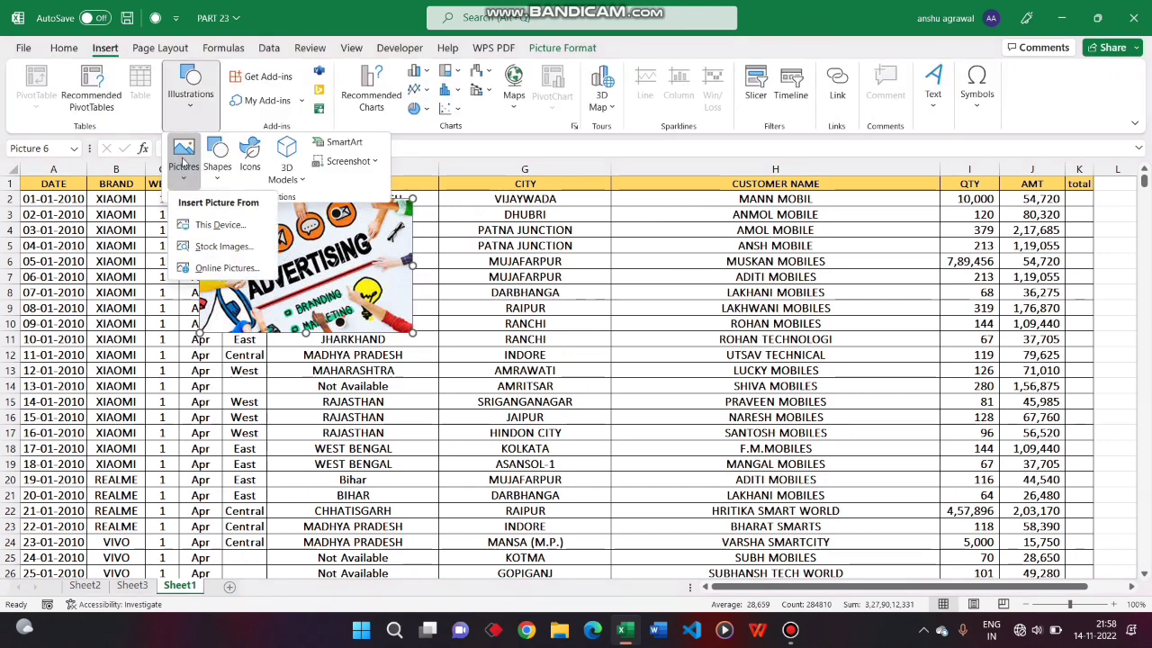
{"action": "left_click", "coordinate": [219, 225]}
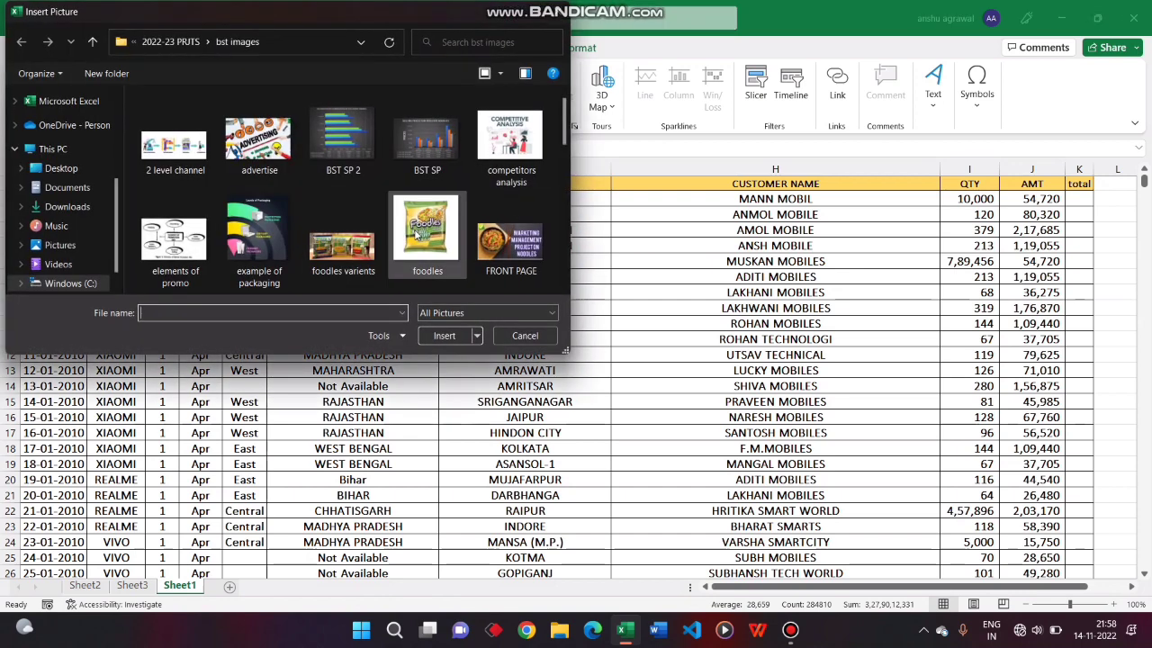
{"action": "left_click", "coordinate": [441, 148]}
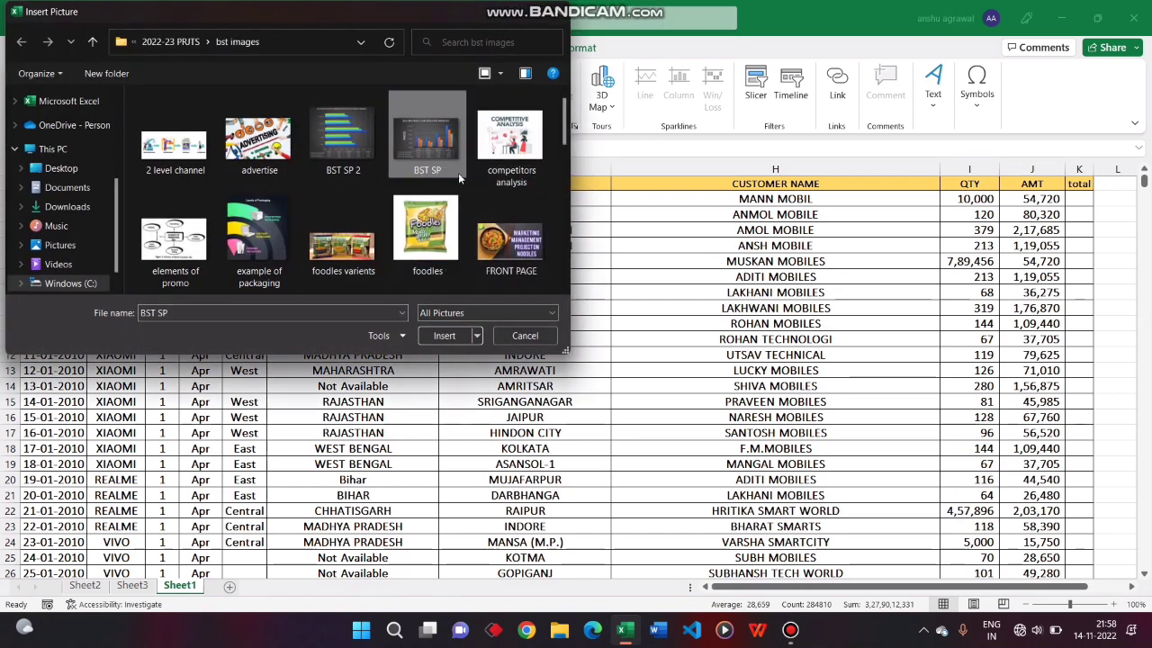
{"action": "left_click", "coordinate": [444, 335]}
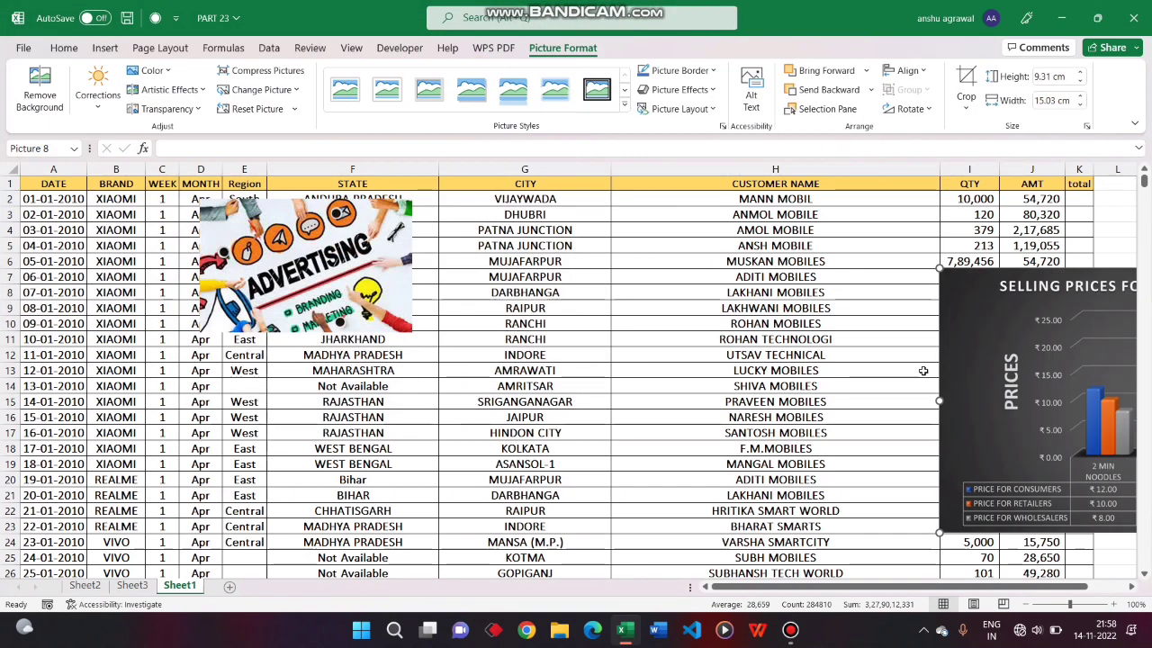
{"action": "left_click_drag", "start_coordinate": [1022, 393], "coordinate": [480, 386]}
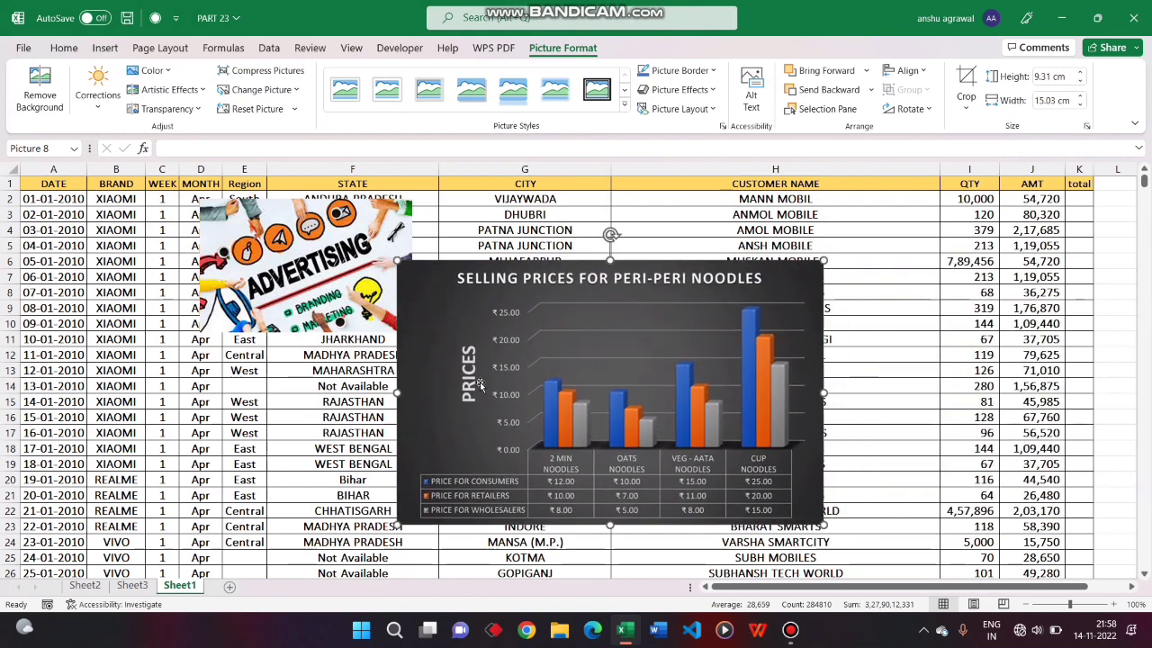
{"action": "mouse_move", "coordinate": [357, 308]}
{"action": "left_mouse_down"}
{"action": "mouse_move", "coordinate": [329, 294]}
{"action": "mouse_move", "coordinate": [496, 350]}
{"action": "left_mouse_up"}
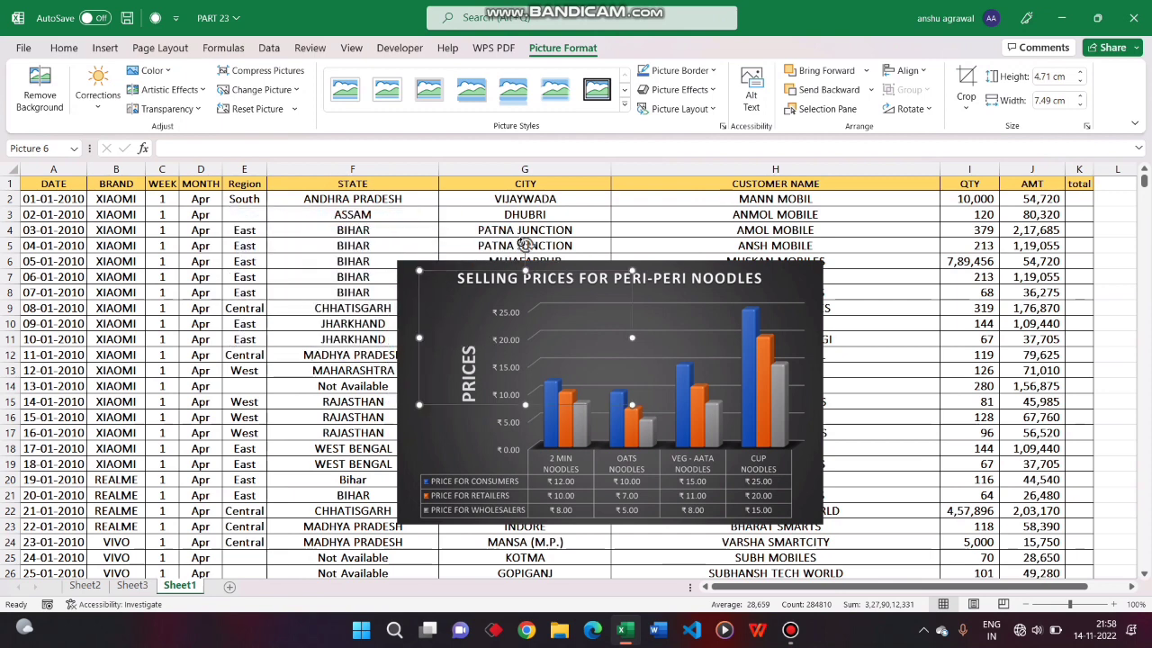
- Bring the advertising picture to front and move it over the chart's upper-left area
{"action": "right_click", "coordinate": [463, 331]}
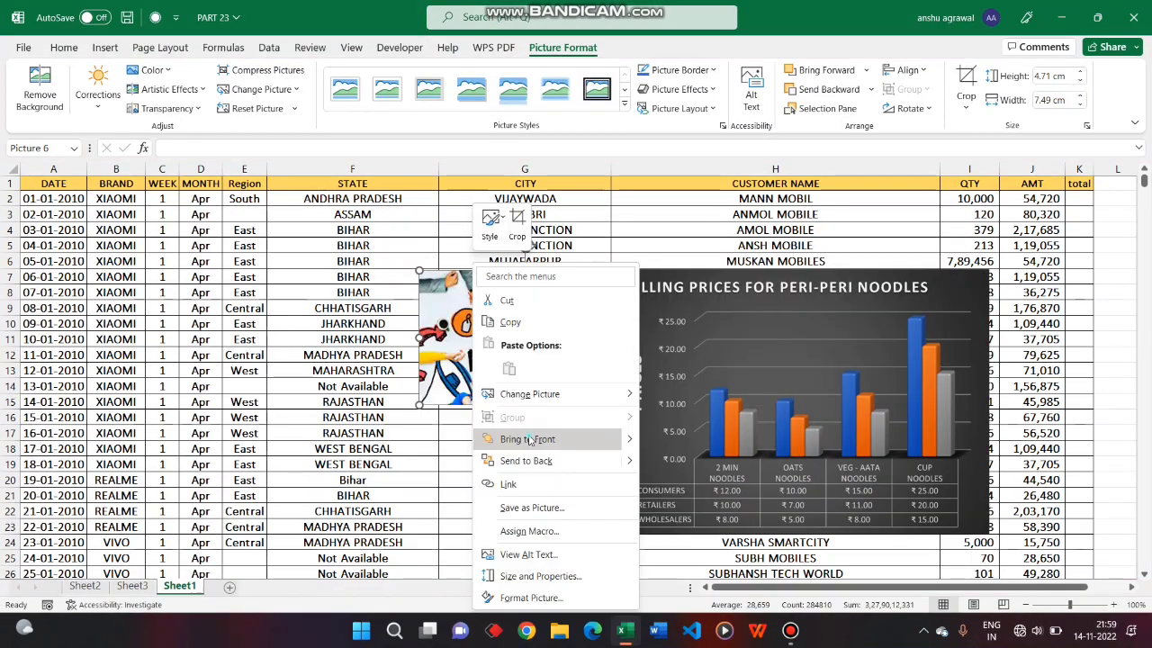
{"action": "left_click", "coordinate": [518, 509]}
{"action": "left_click_drag", "start_coordinate": [554, 348], "coordinate": [714, 362]}
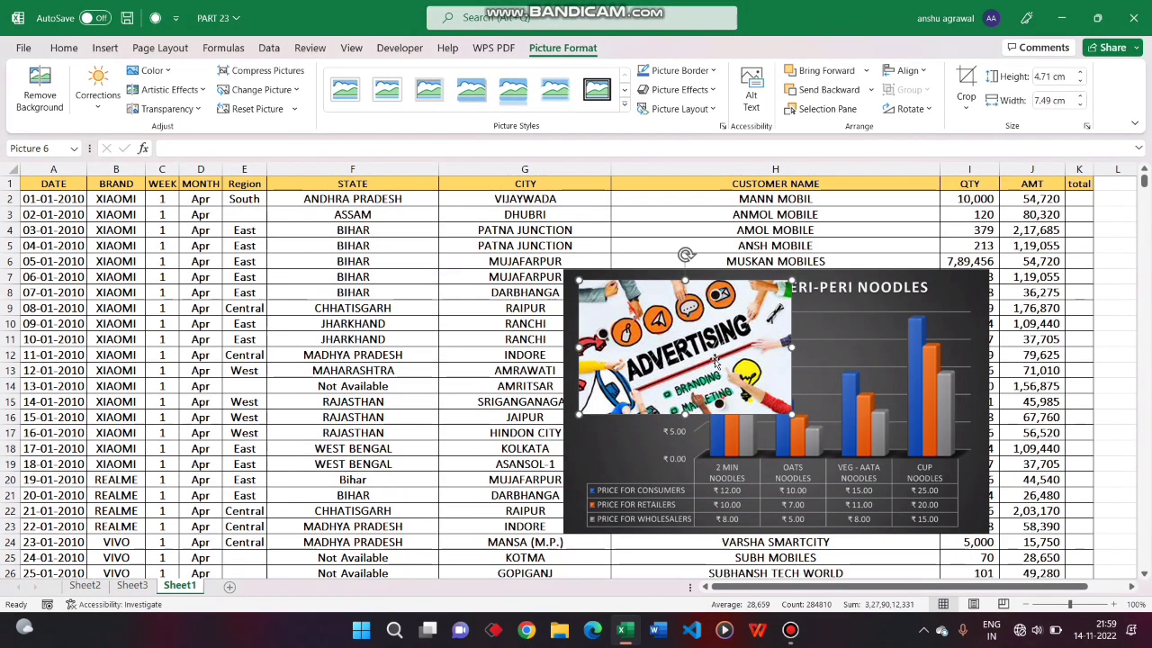
- Send the noodle price-chart picture to back, behind the advertising image
{"action": "right_click", "coordinate": [708, 345]}
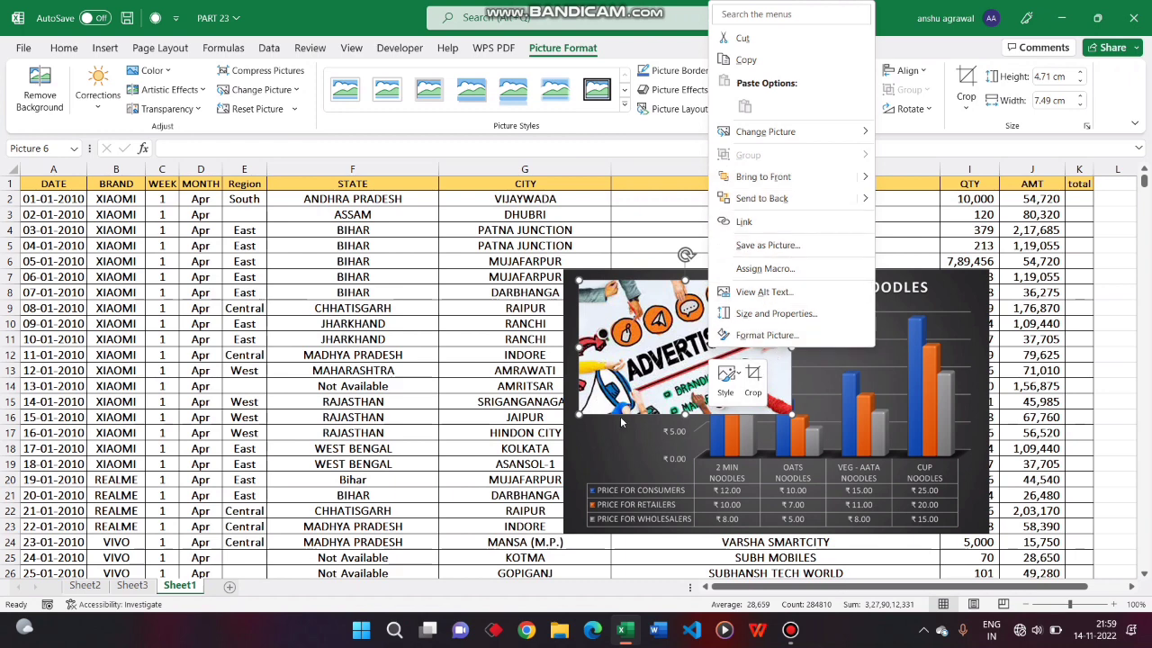
{"action": "left_click", "coordinate": [614, 420]}
{"action": "right_click", "coordinate": [614, 419]}
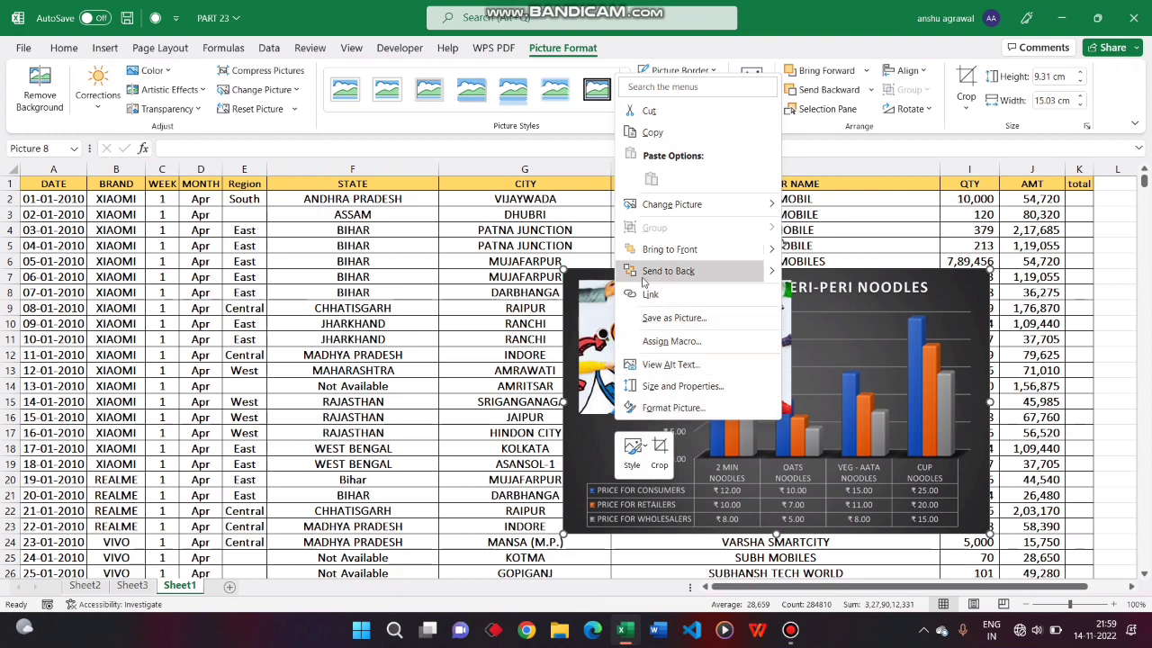
{"action": "left_click", "coordinate": [572, 477]}
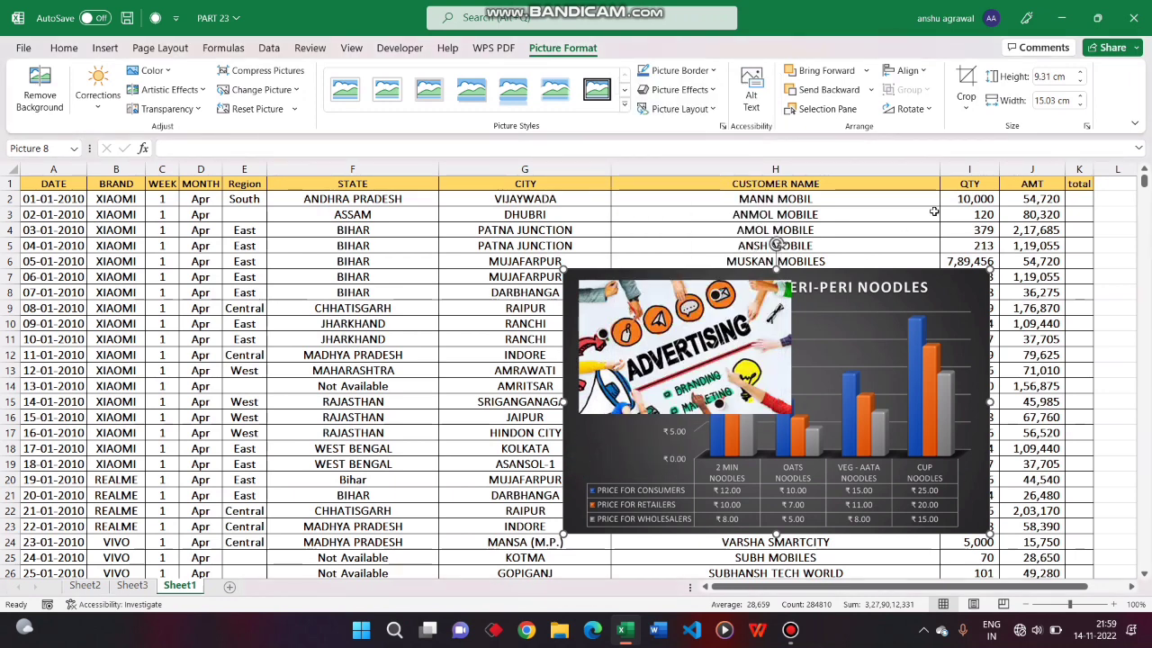
{"action": "left_click", "coordinate": [713, 92]}
{"action": "left_click", "coordinate": [713, 92]}
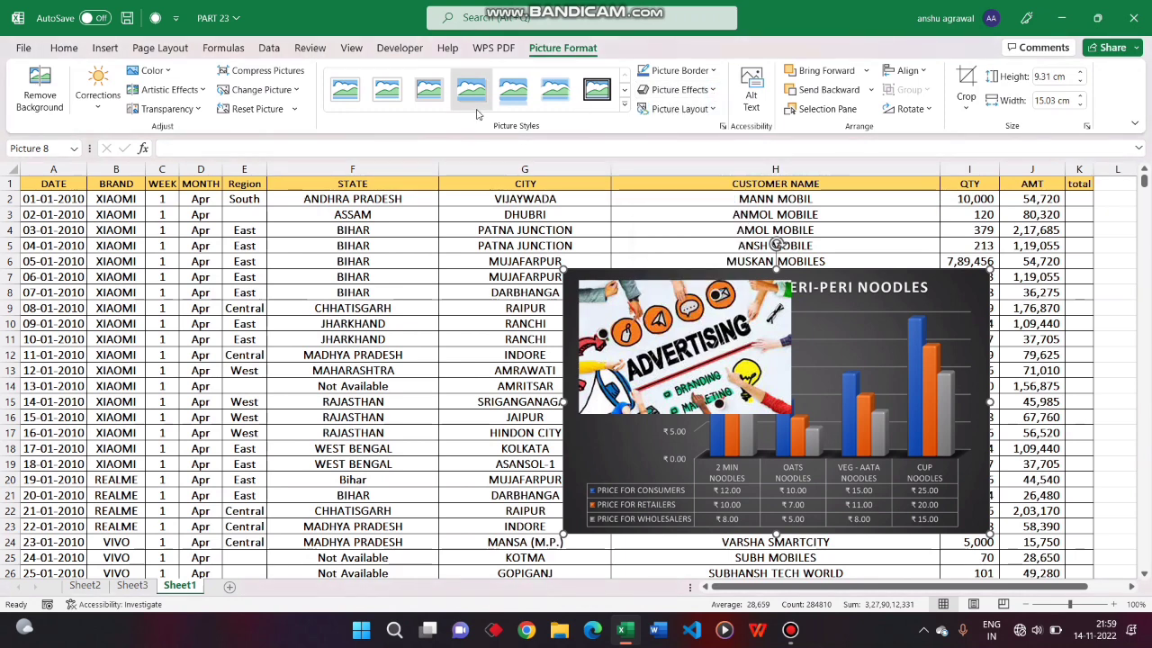
{"action": "left_click", "coordinate": [102, 106]}
{"action": "left_click", "coordinate": [102, 106]}
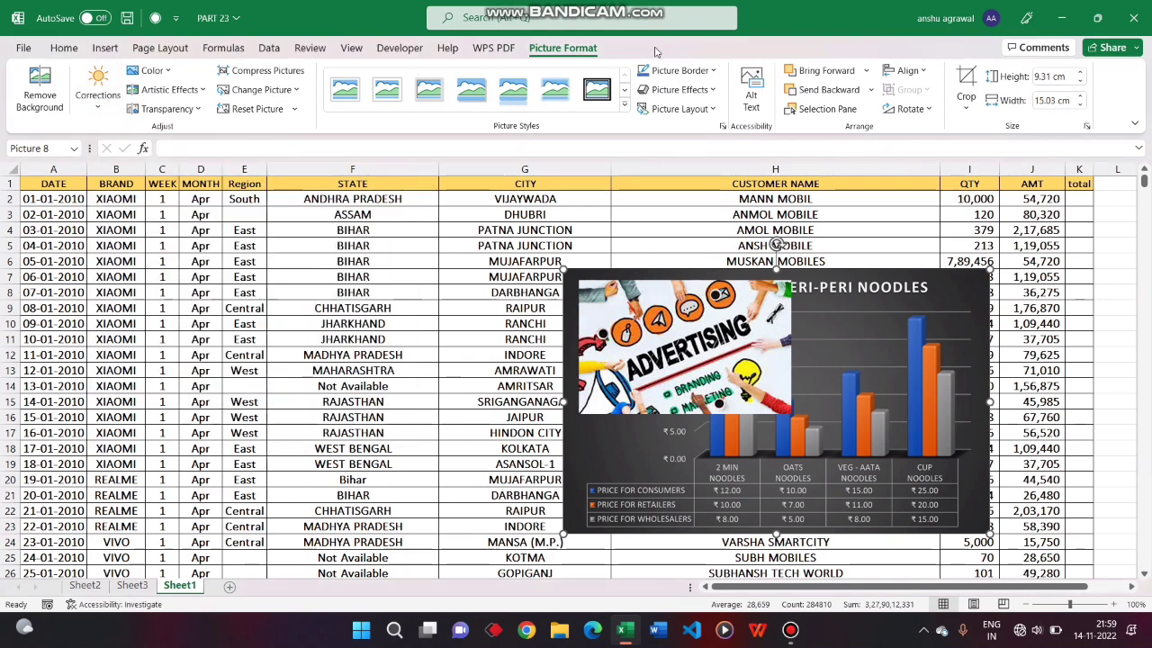
{"action": "left_click", "coordinate": [963, 112]}
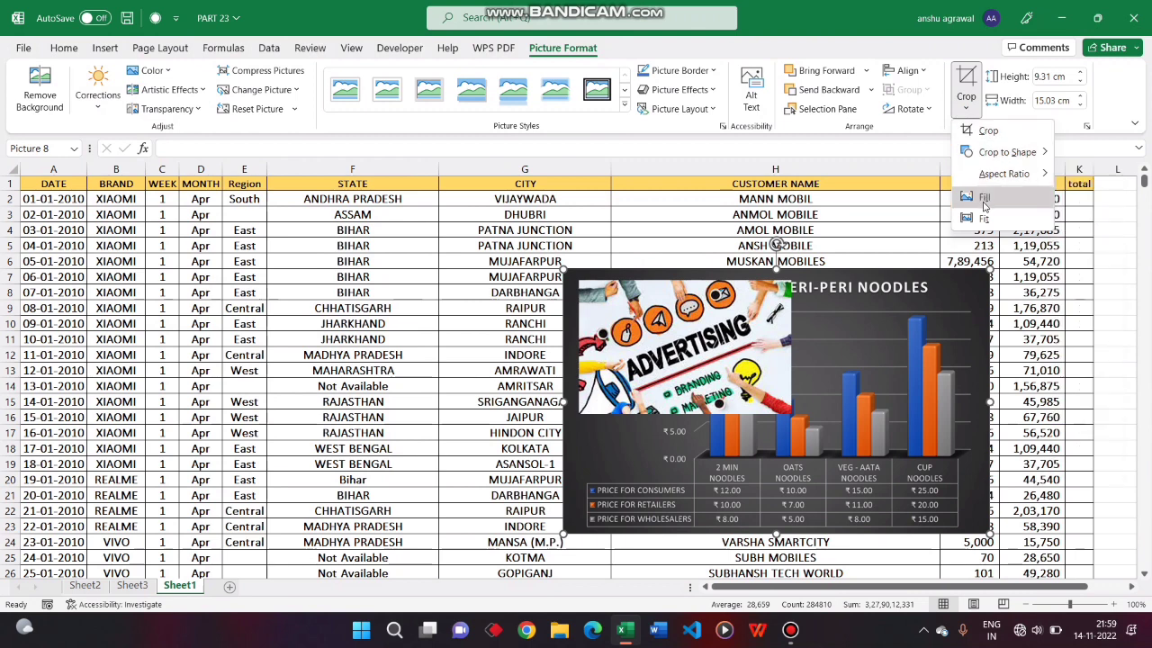
{"action": "left_click", "coordinate": [980, 110]}
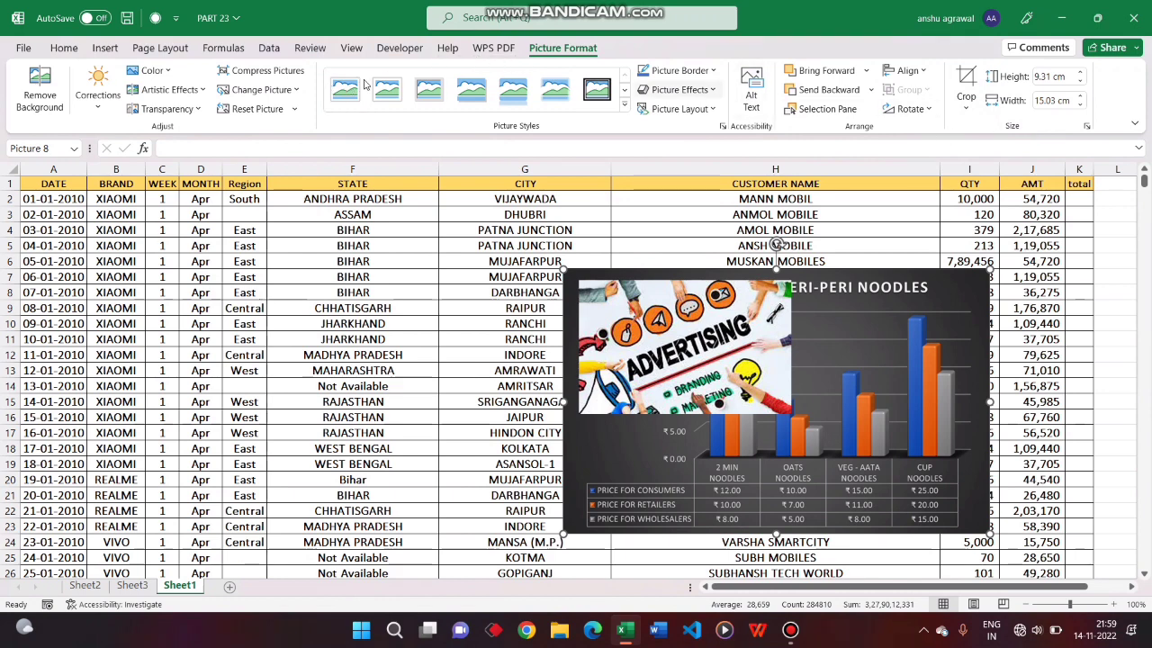
{"action": "left_click", "coordinate": [104, 49]}
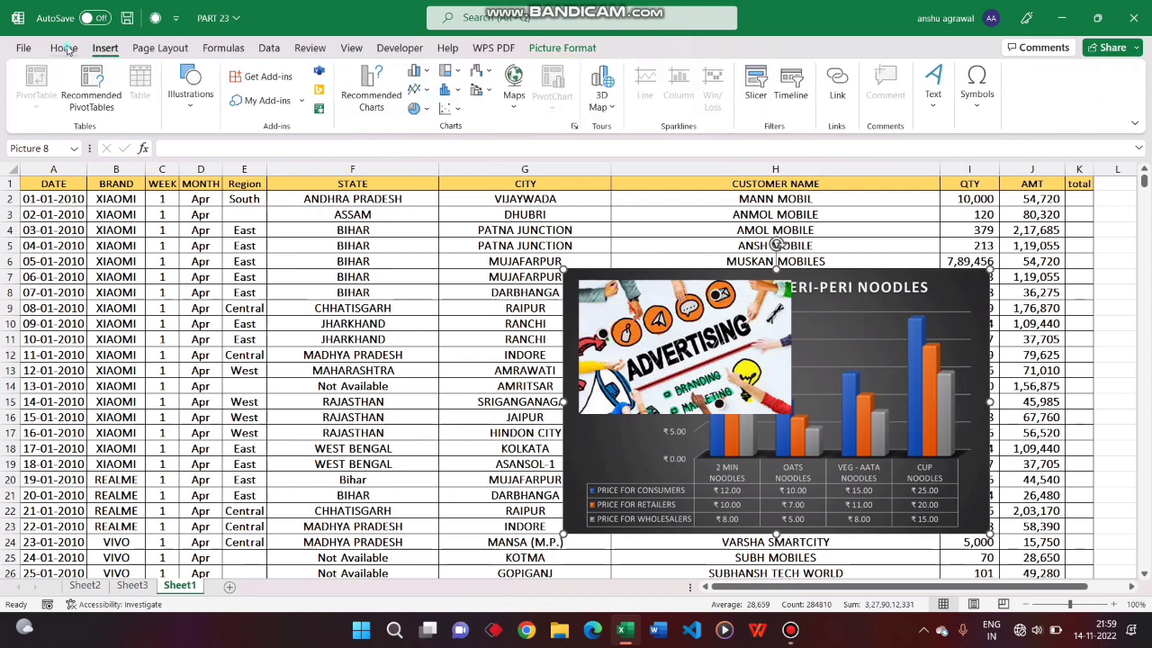
{"action": "left_click", "coordinate": [65, 49]}
{"action": "left_click", "coordinate": [155, 49]}
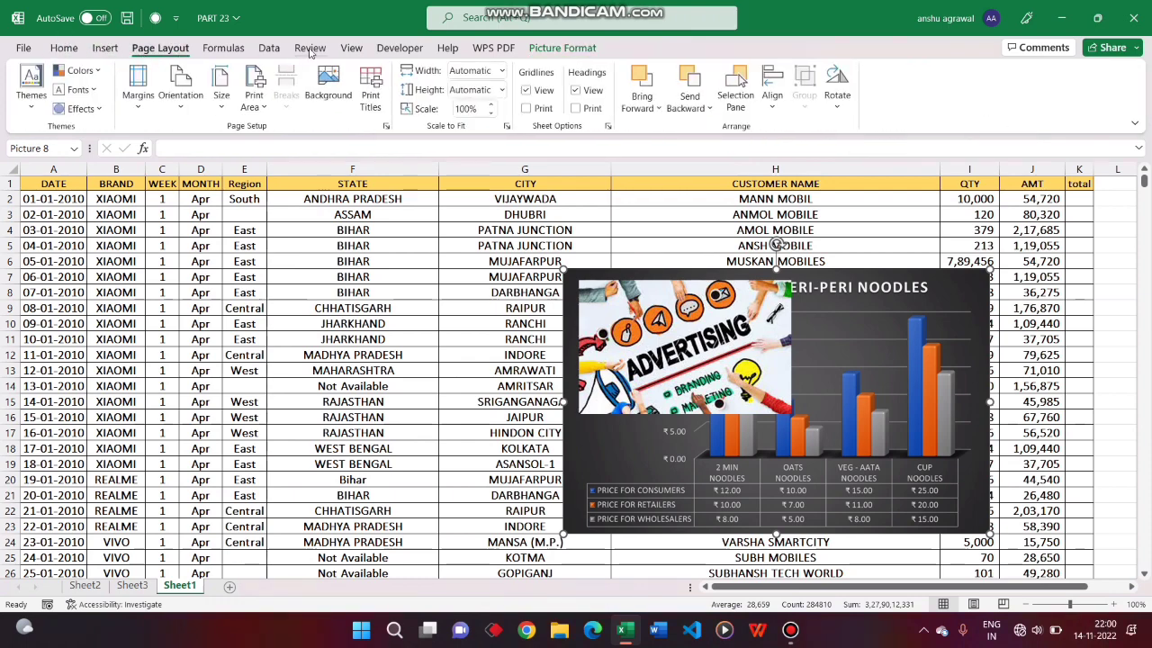
{"action": "left_click", "coordinate": [496, 47]}
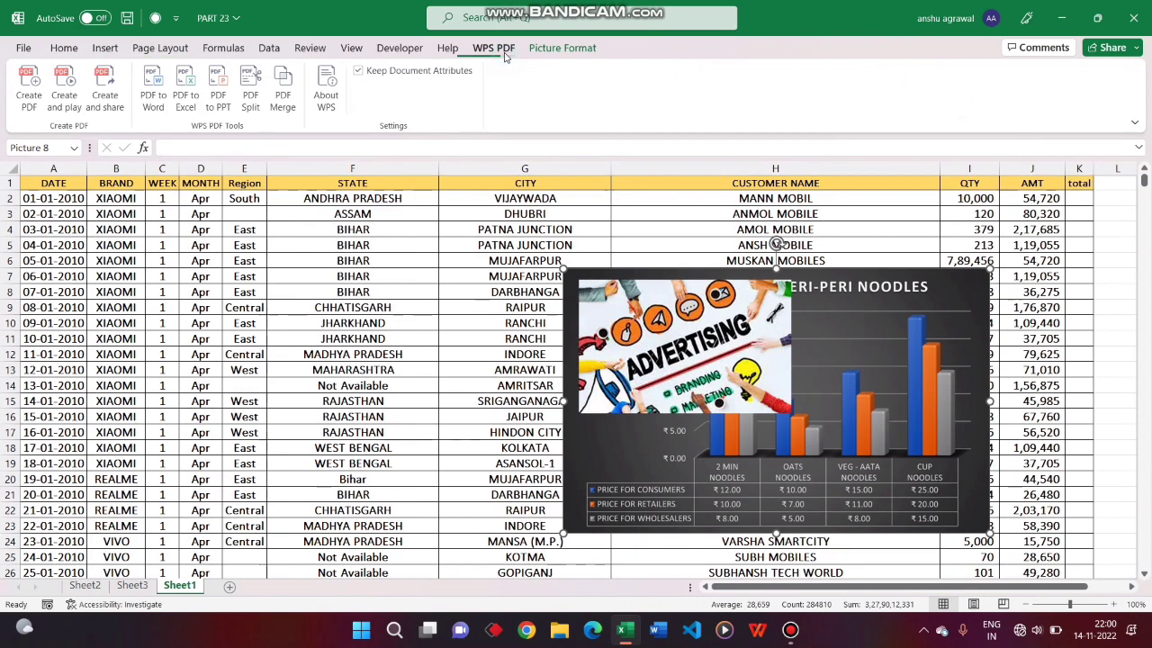
{"action": "left_click", "coordinate": [561, 54]}
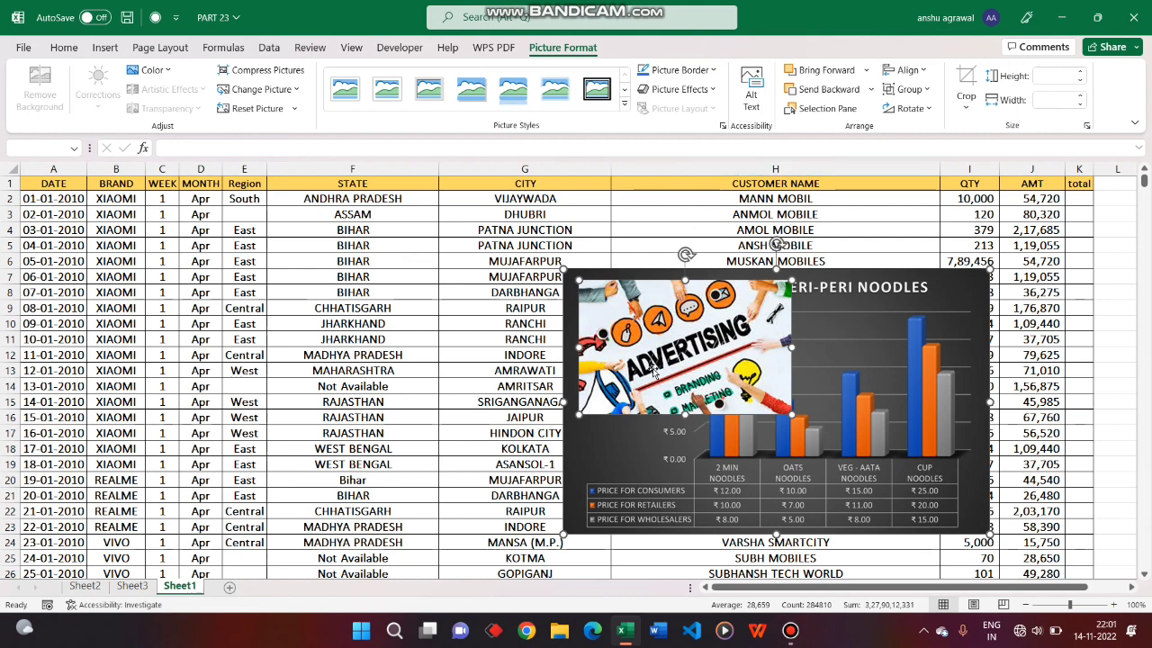
{"action": "left_click", "coordinate": [909, 89]}
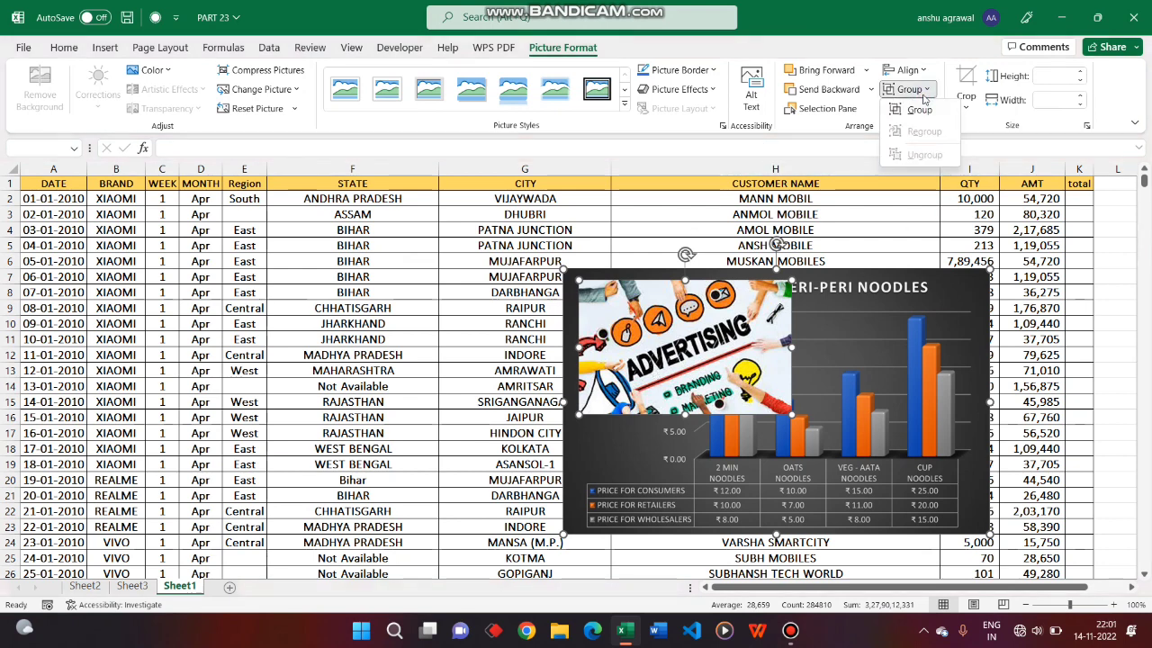
{"action": "key", "text": "Escape"}
{"action": "left_click", "coordinate": [914, 115]}
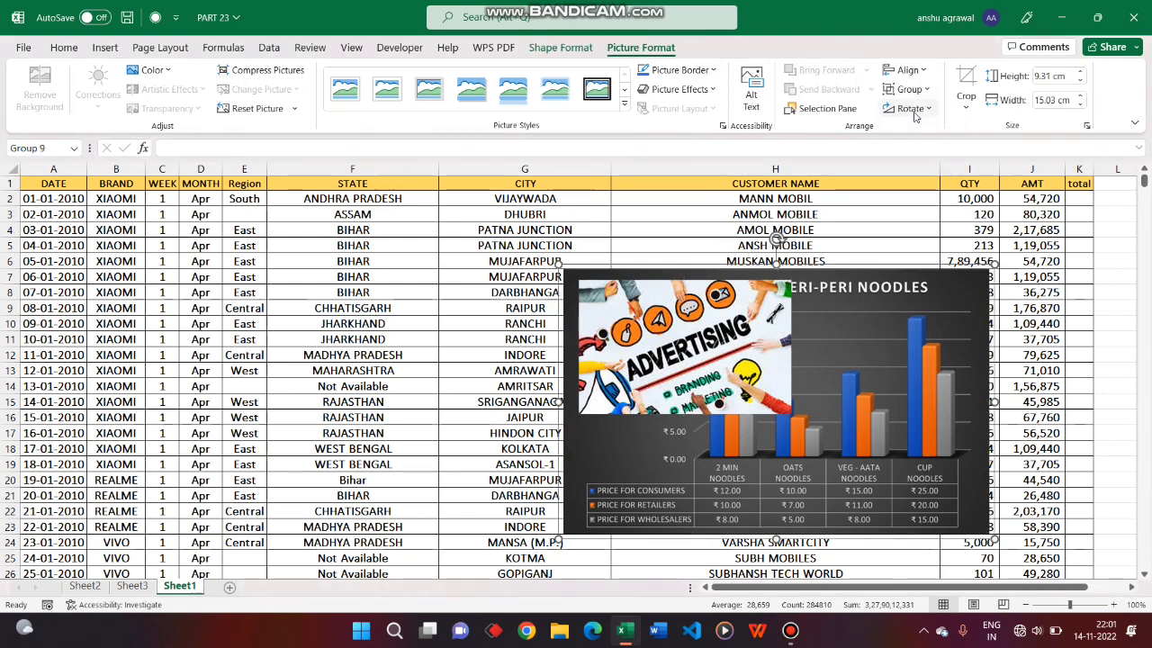
{"action": "mouse_move", "coordinate": [812, 320]}
{"action": "left_mouse_down"}
{"action": "mouse_move", "coordinate": [592, 332]}
{"action": "mouse_move", "coordinate": [419, 233]}
{"action": "mouse_move", "coordinate": [833, 256]}
{"action": "mouse_move", "coordinate": [558, 248]}
{"action": "left_mouse_up"}
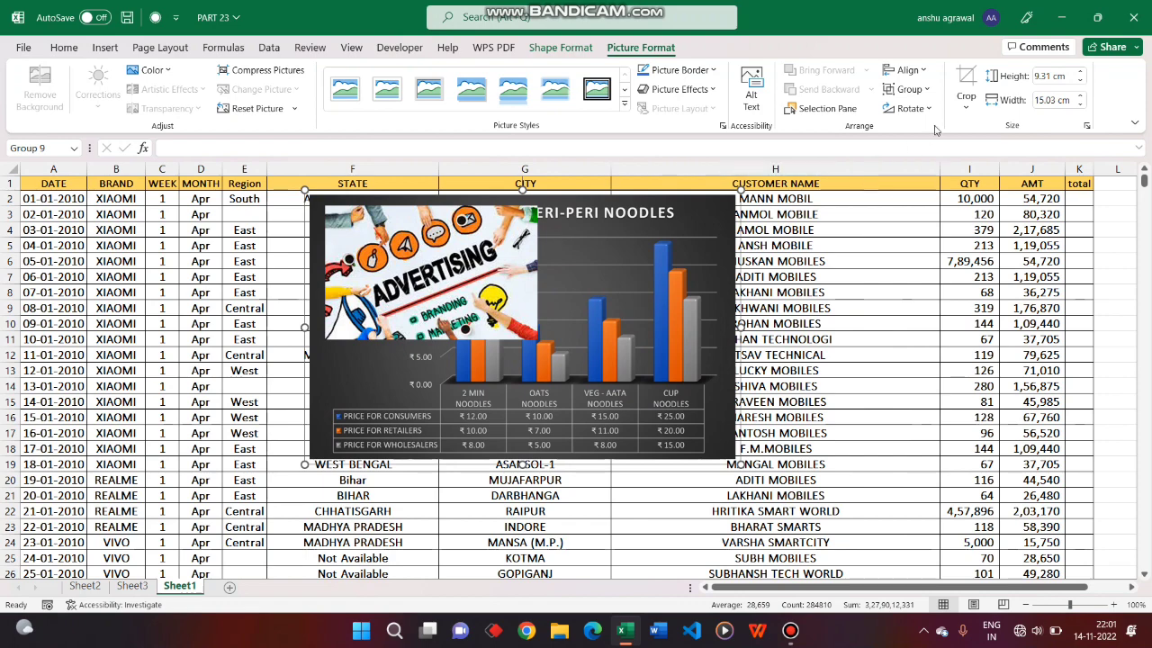
{"action": "left_click", "coordinate": [909, 89]}
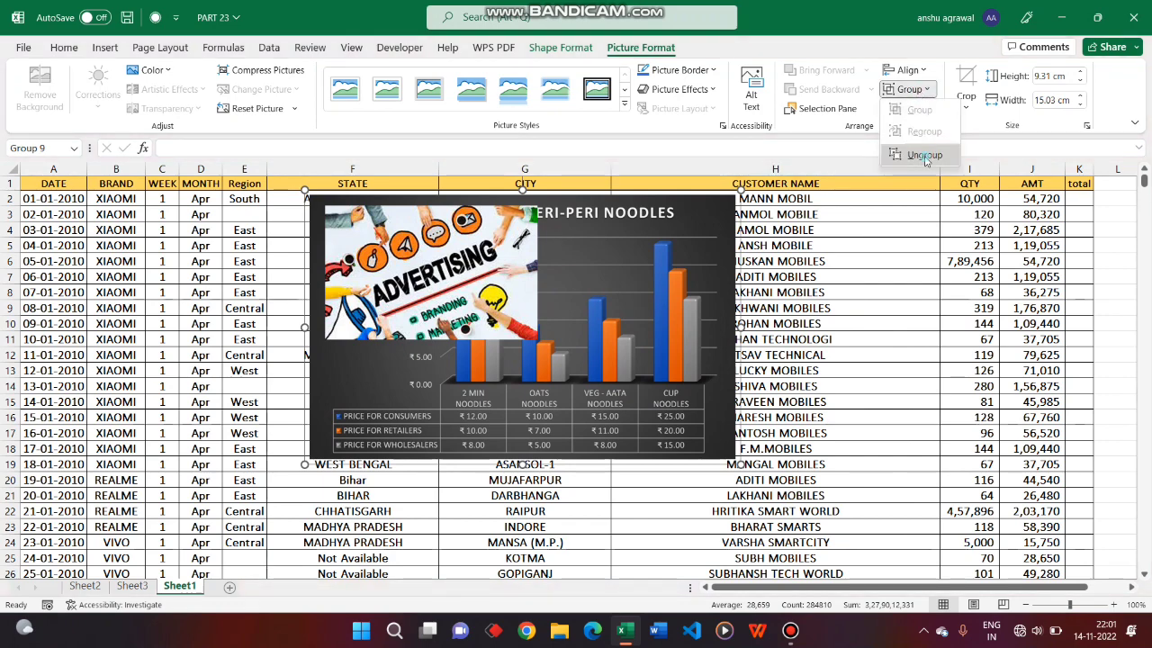
{"action": "left_click", "coordinate": [924, 156]}
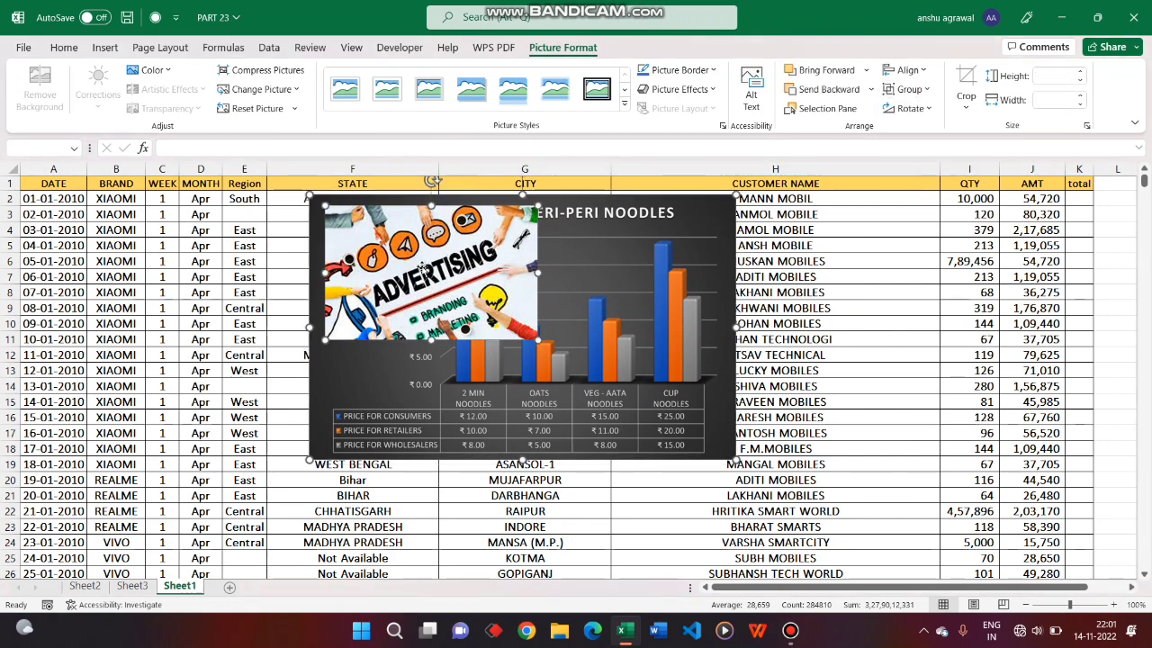
{"action": "mouse_move", "coordinate": [317, 289]}
{"action": "left_mouse_down"}
{"action": "mouse_move", "coordinate": [388, 332]}
{"action": "mouse_move", "coordinate": [263, 364]}
{"action": "left_mouse_up"}
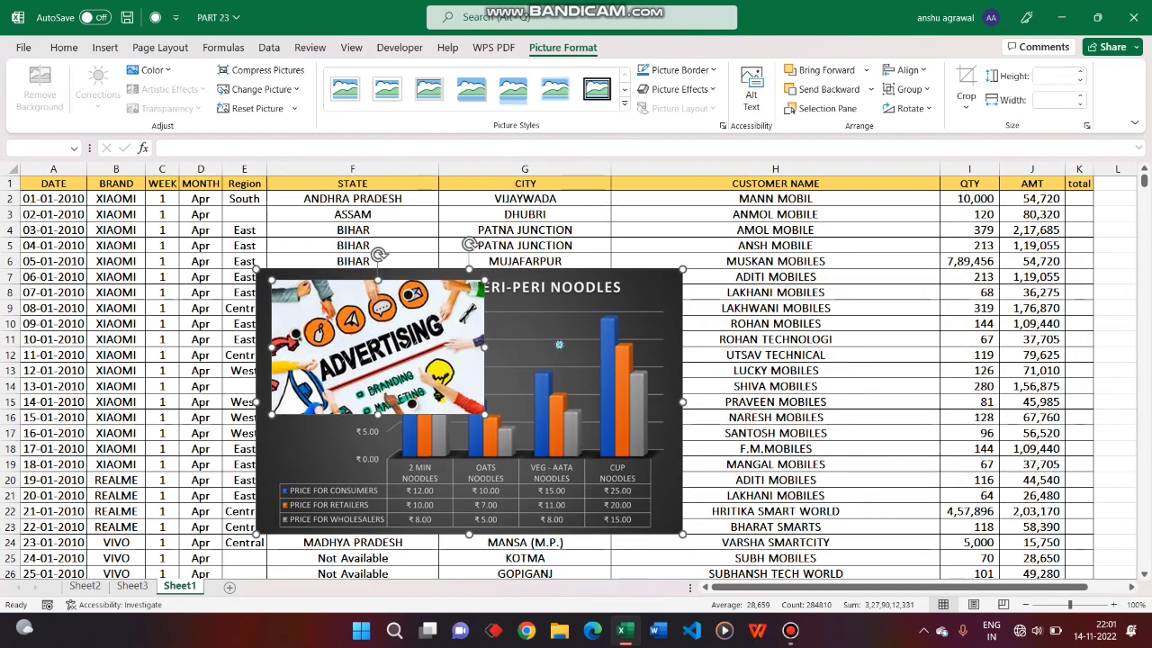
{"action": "left_click_drag", "start_coordinate": [558, 348], "coordinate": [736, 340]}
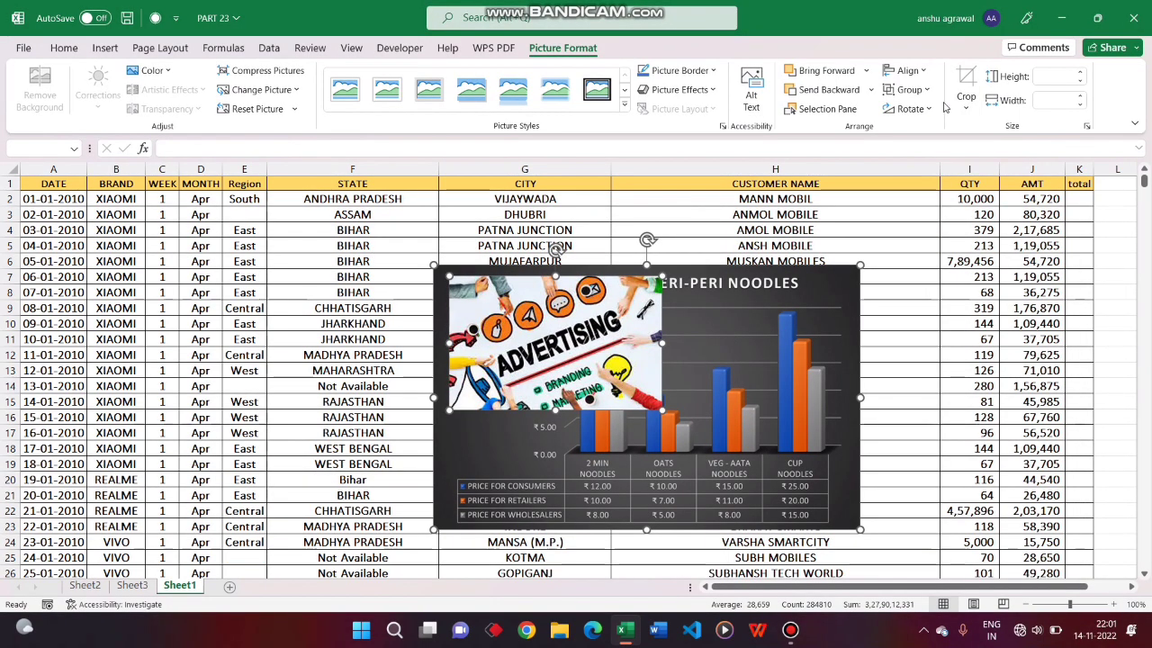
{"action": "left_click", "coordinate": [928, 93]}
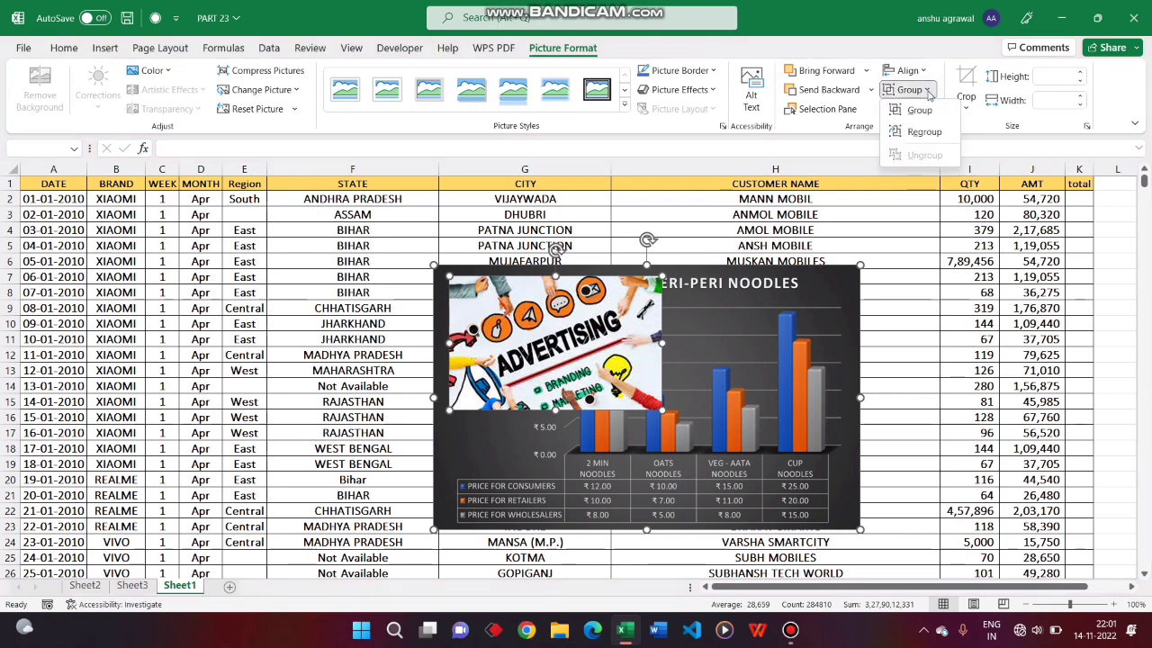
{"action": "left_click", "coordinate": [928, 93]}
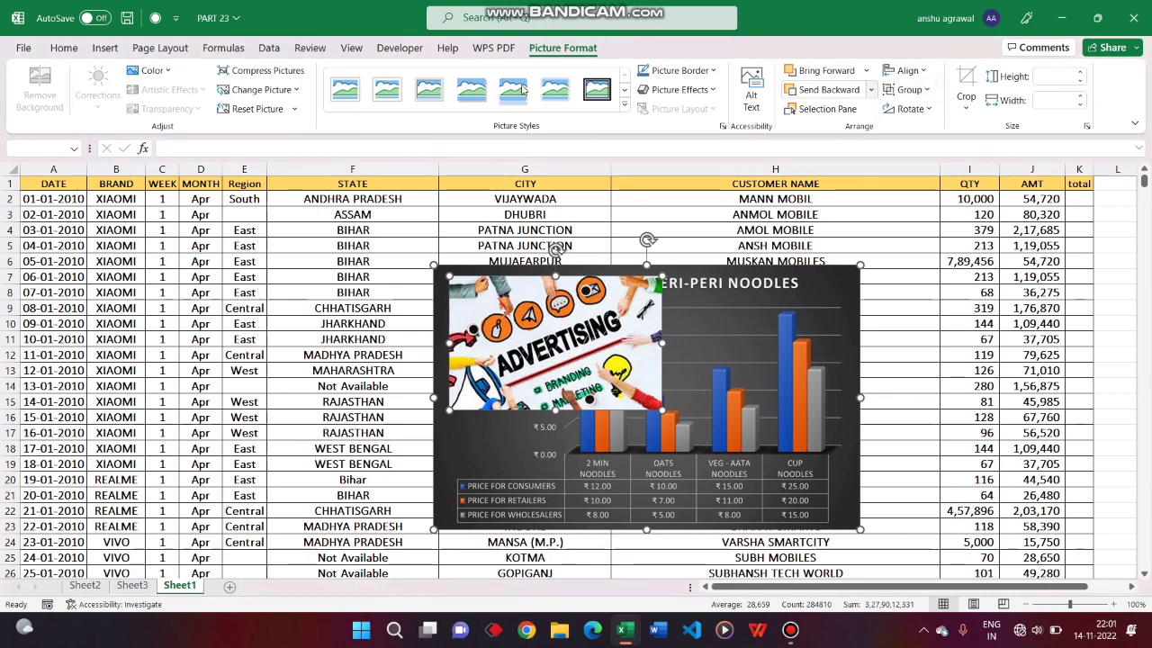
{"action": "left_click", "coordinate": [106, 53]}
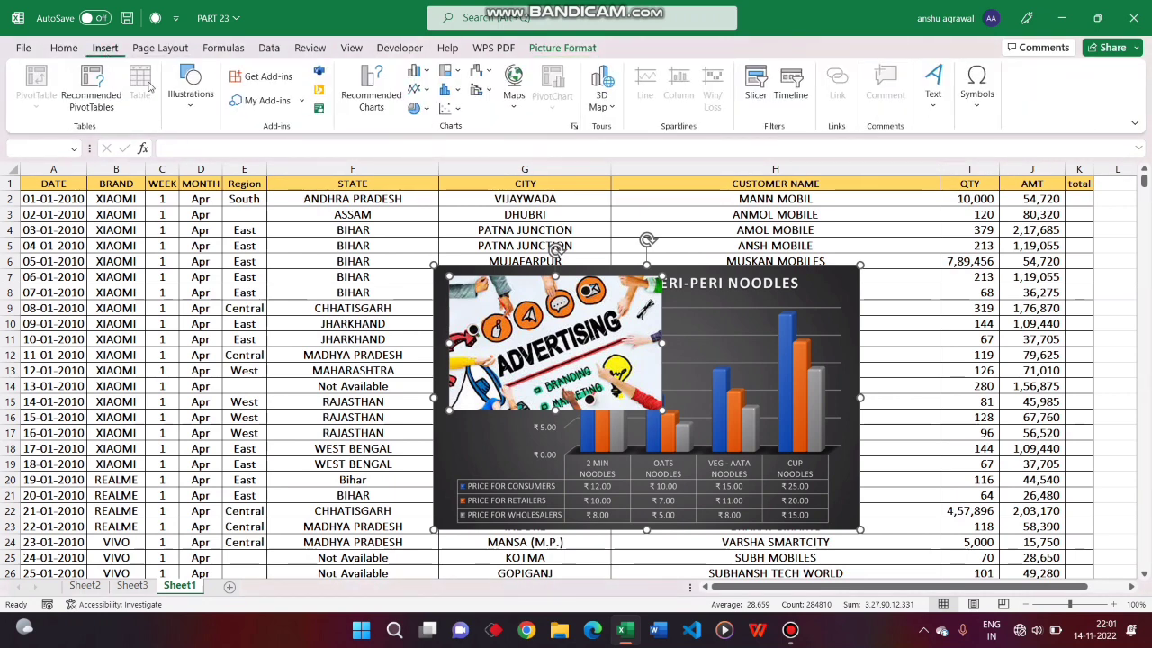
{"action": "left_click", "coordinate": [198, 108]}
{"action": "left_click", "coordinate": [198, 108]}
{"action": "left_click", "coordinate": [185, 103]}
{"action": "left_click", "coordinate": [189, 100]}
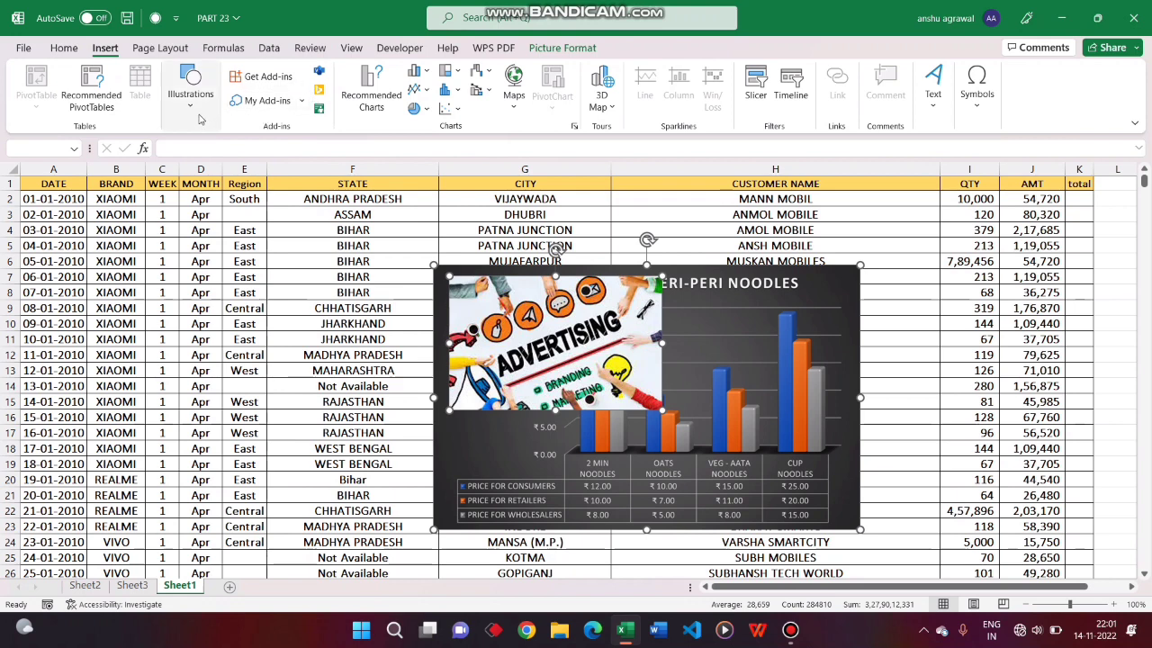
{"action": "left_click", "coordinate": [193, 113]}
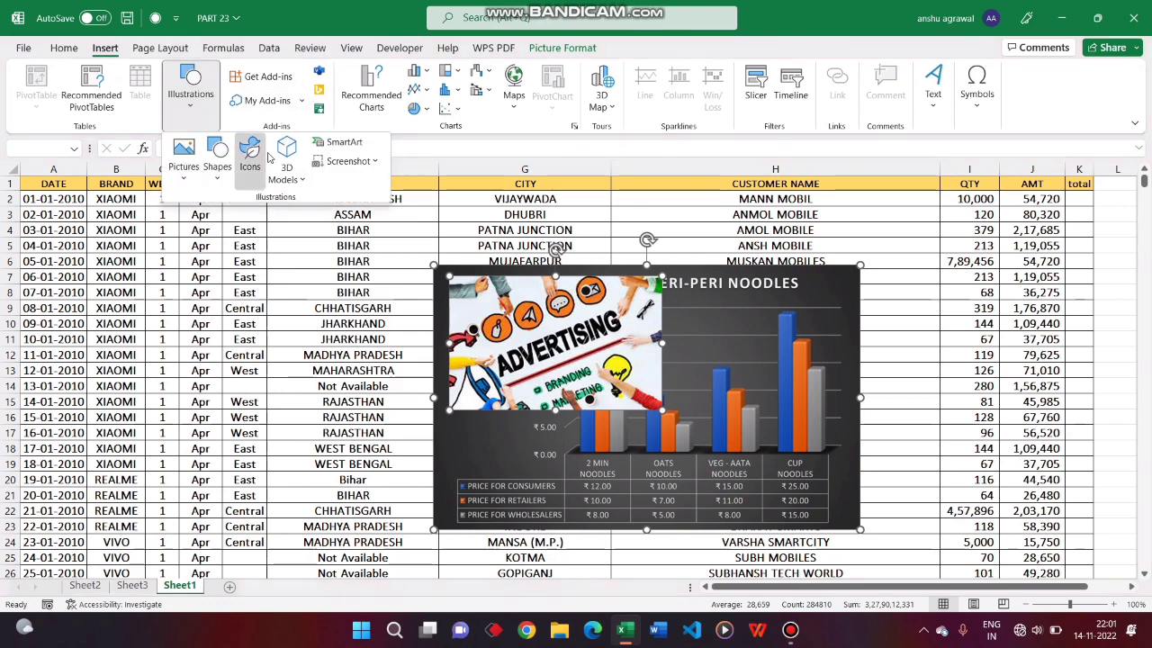
{"action": "left_click", "coordinate": [357, 162]}
{"action": "left_click", "coordinate": [347, 292]}
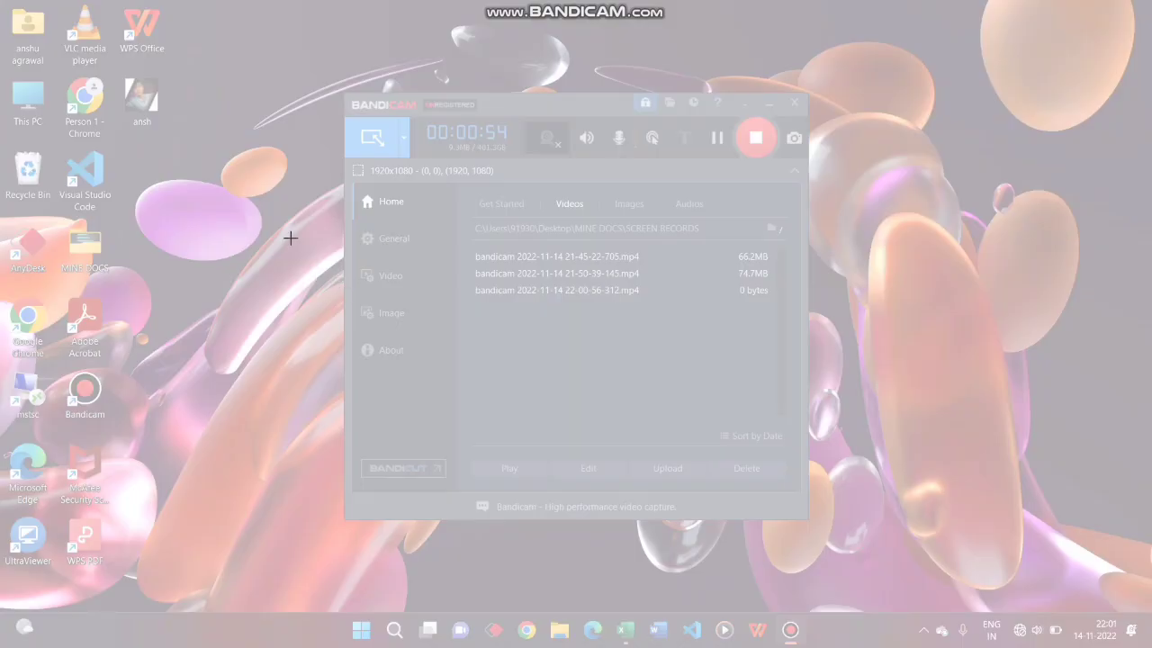
{"action": "left_click_drag", "start_coordinate": [327, 82], "coordinate": [836, 519]}
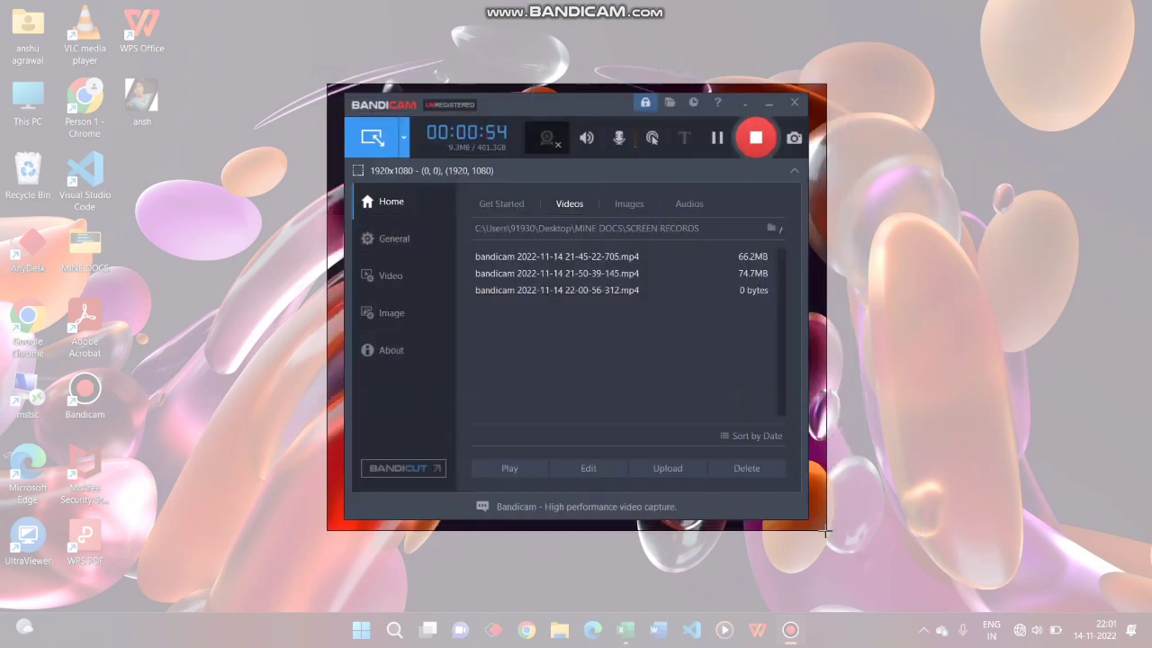
{"action": "left_click_drag", "start_coordinate": [836, 518], "coordinate": [835, 520]}
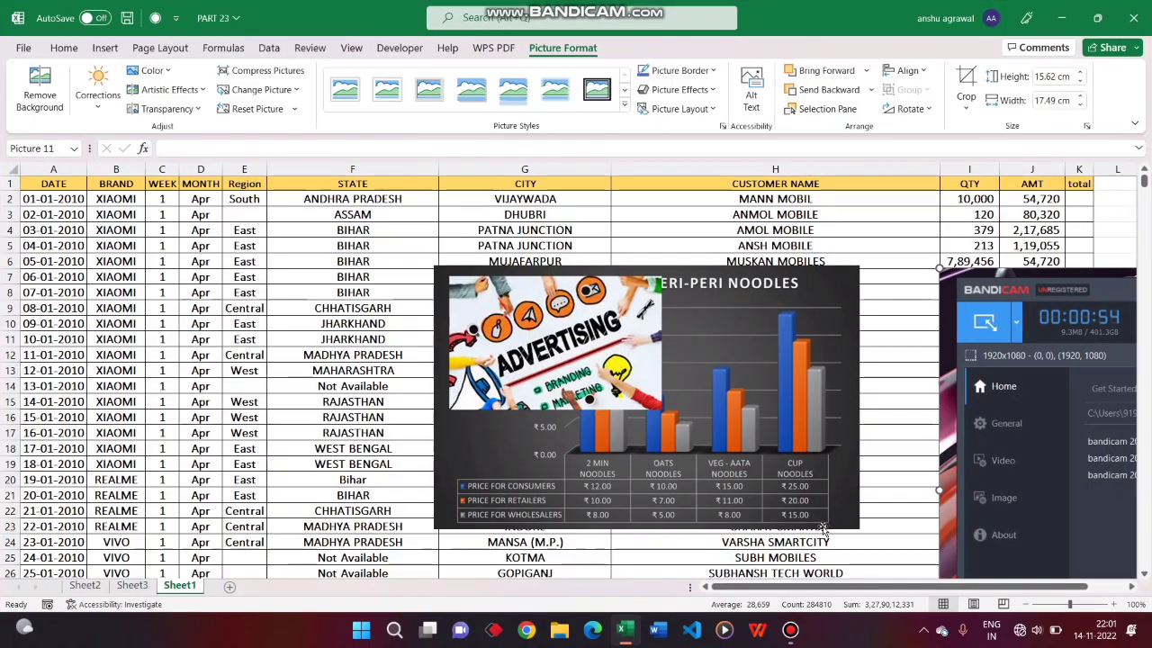
{"action": "left_click_drag", "start_coordinate": [1089, 439], "coordinate": [553, 365]}
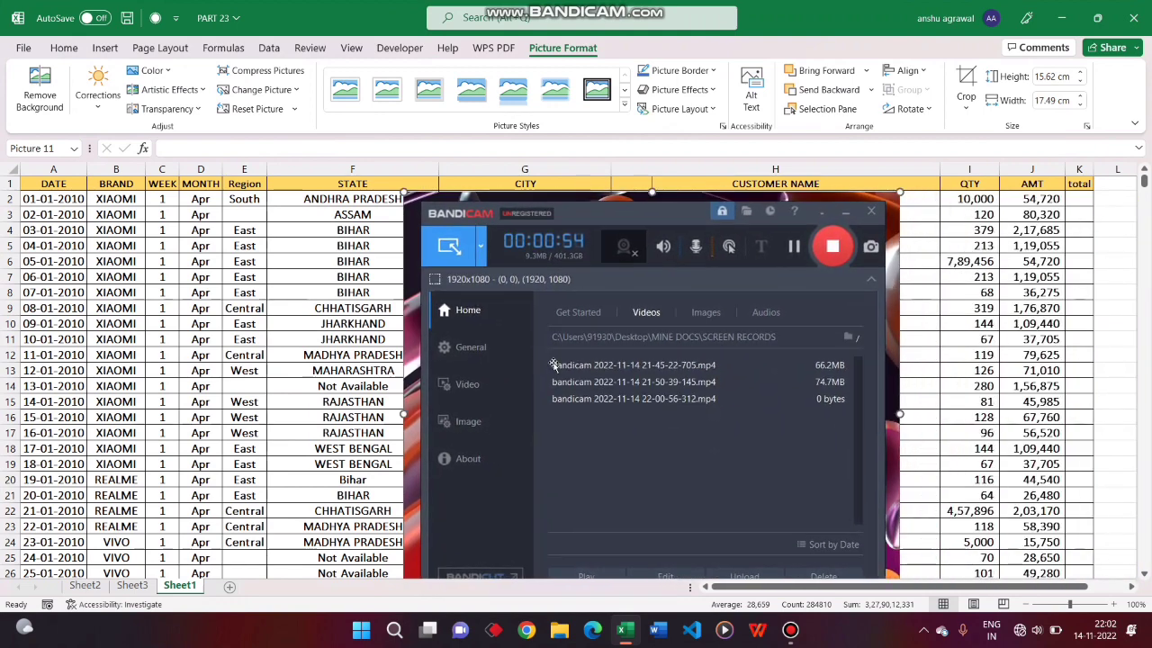
{"action": "key", "text": "Delete"}
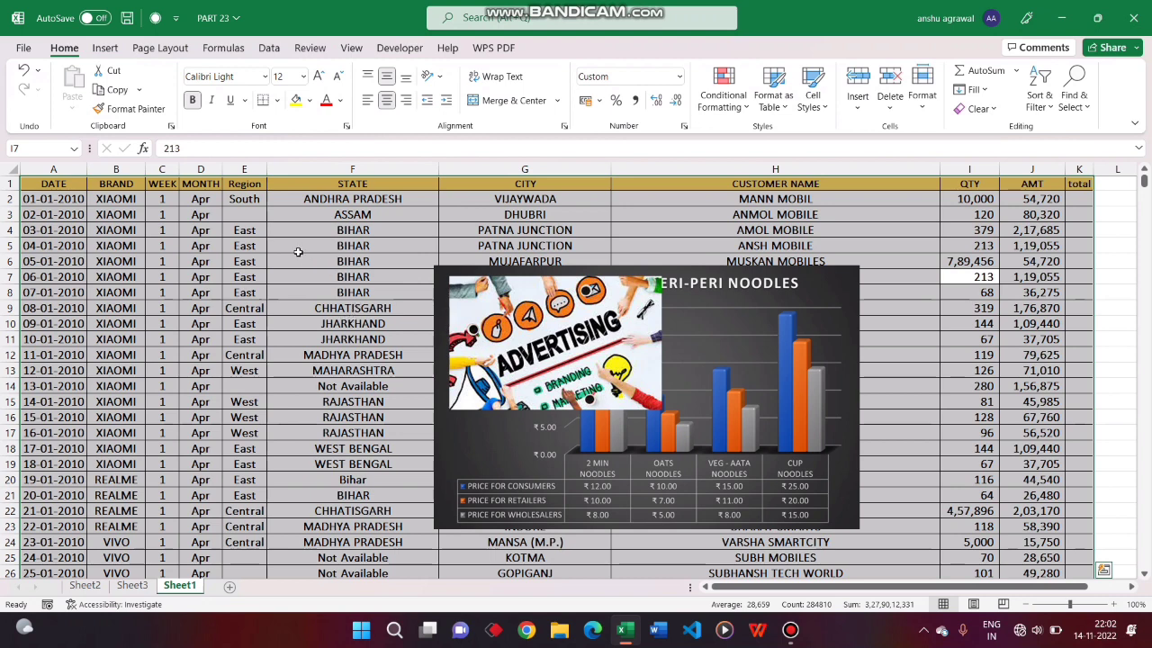
- Start an Insert > Screenshot > Screen Clipping, then cancel it back to the spreadsheet
{"action": "left_click", "coordinate": [105, 48]}
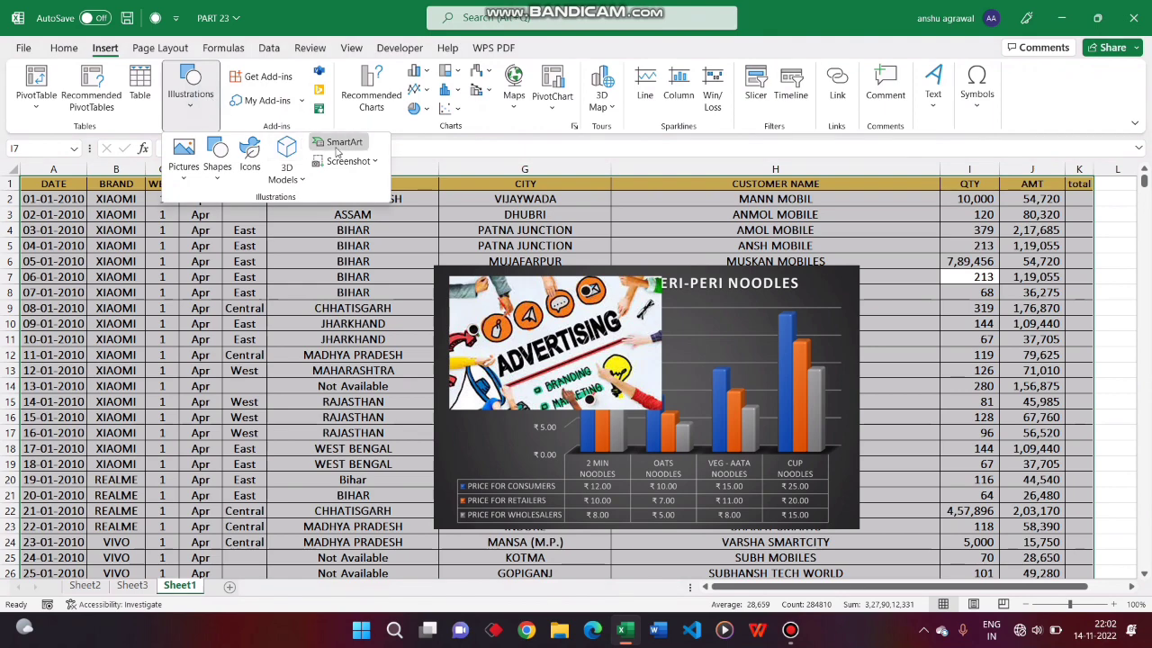
{"action": "left_click", "coordinate": [365, 162]}
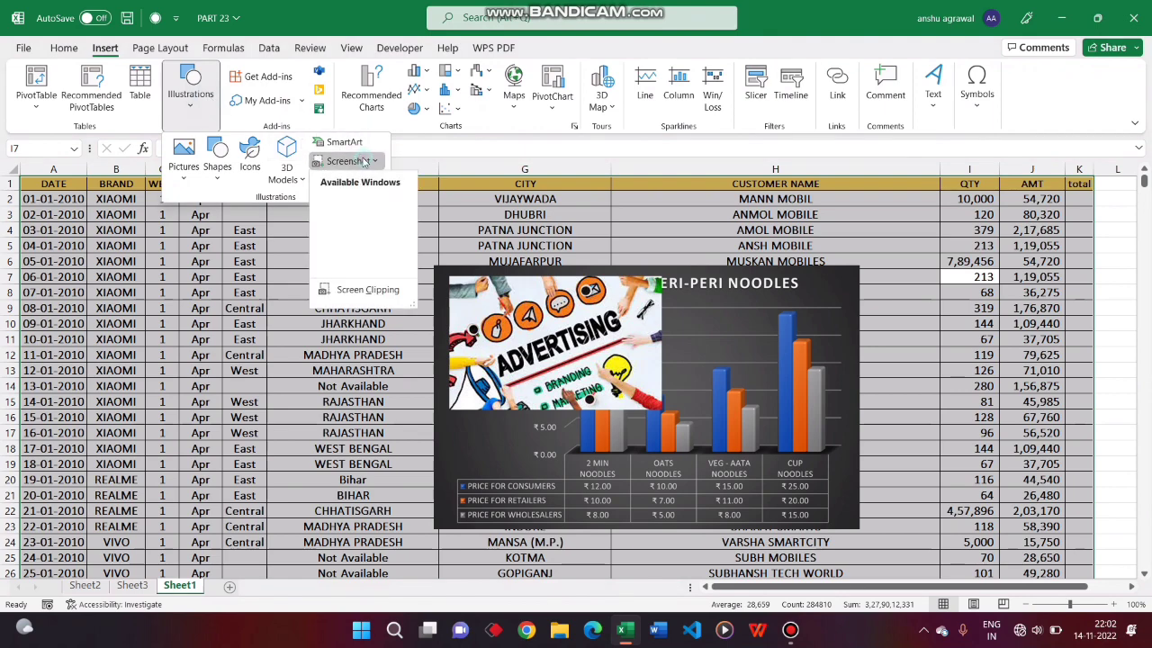
{"action": "left_click", "coordinate": [360, 289]}
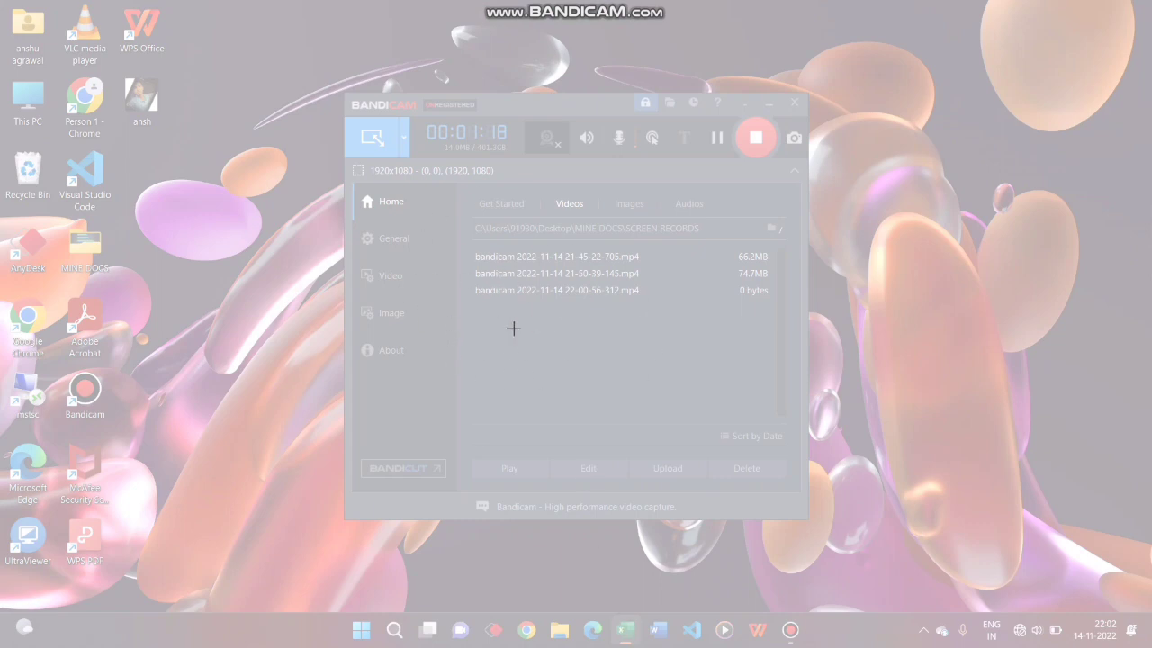
{"action": "key", "text": "Escape"}
{"action": "key", "text": "alt+Tab"}
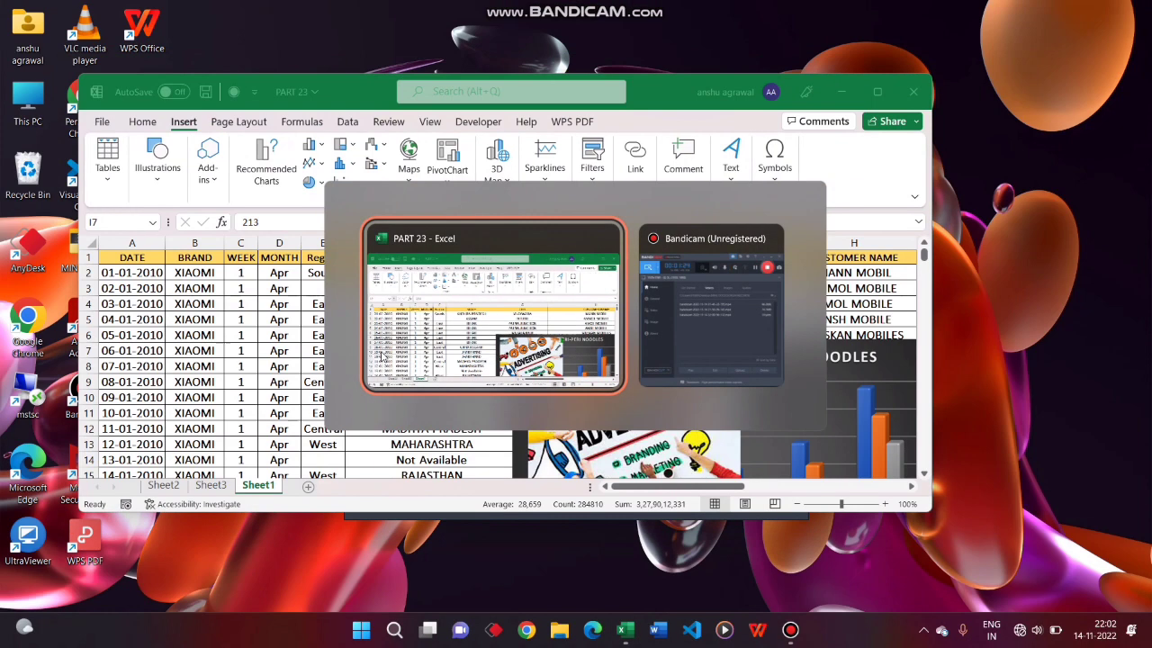
- Maximize the Excel window and start a new Screen Clipping
{"action": "left_click", "coordinate": [877, 91]}
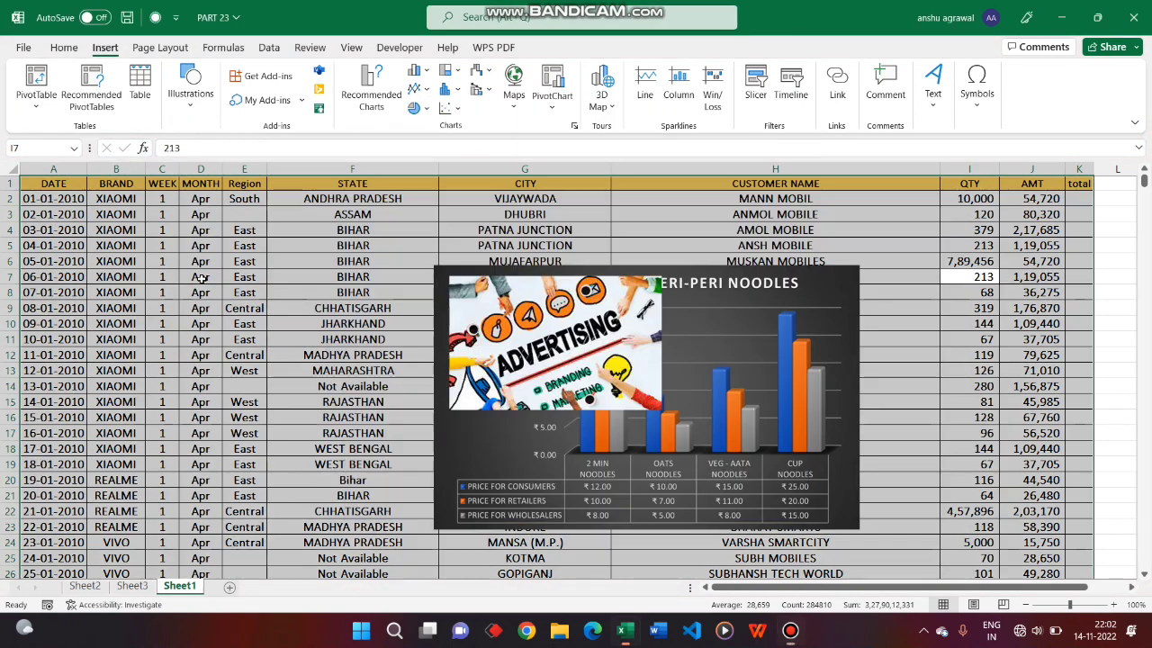
{"action": "left_click", "coordinate": [190, 99]}
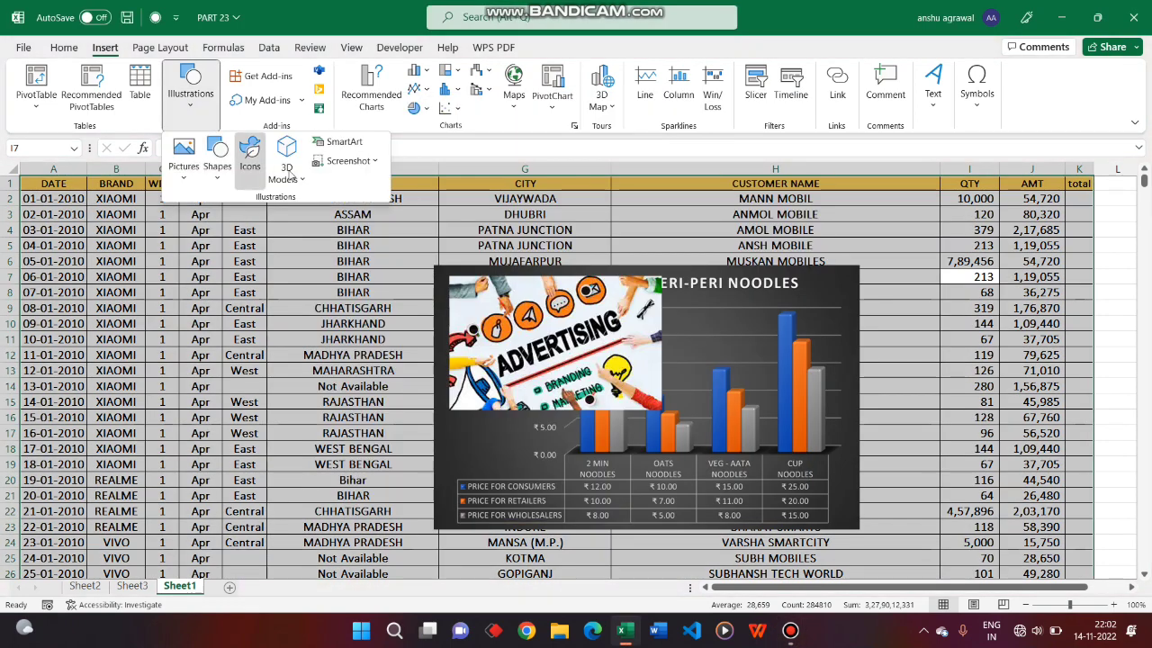
{"action": "left_click", "coordinate": [349, 160]}
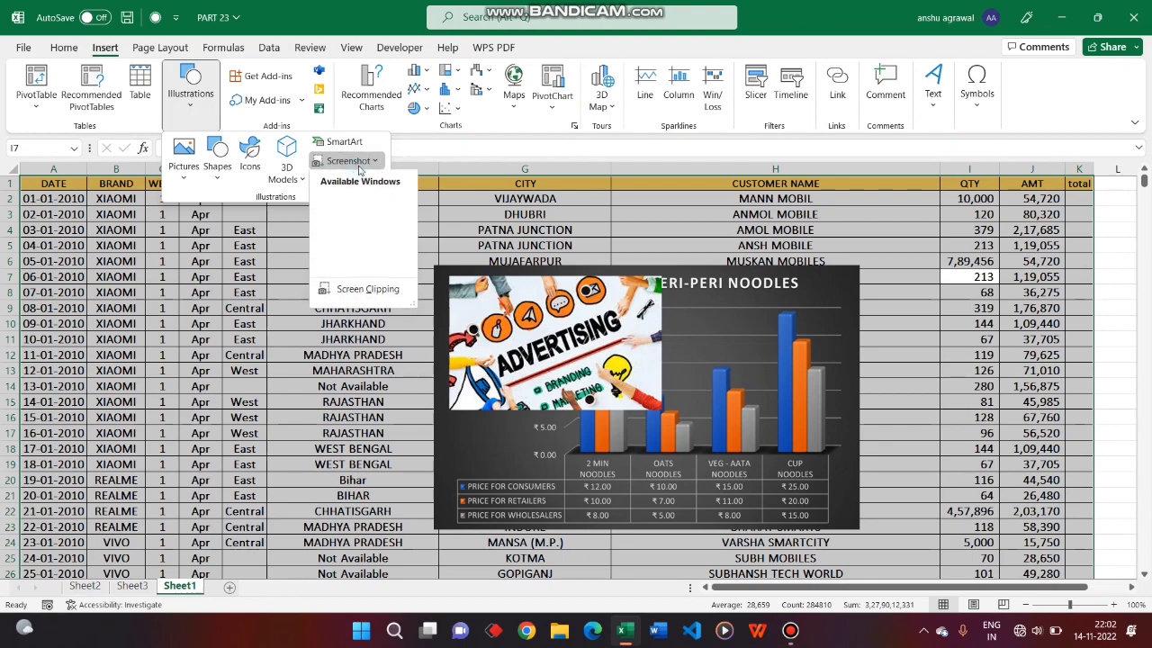
{"action": "left_click", "coordinate": [347, 290]}
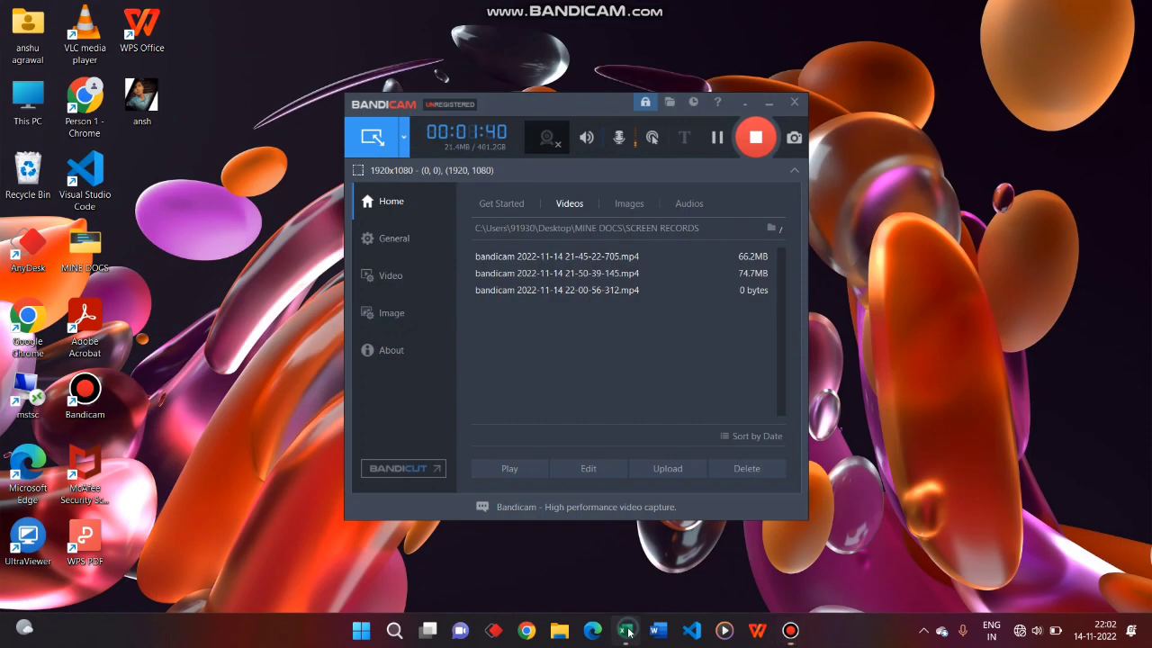
{"action": "left_click", "coordinate": [627, 631]}
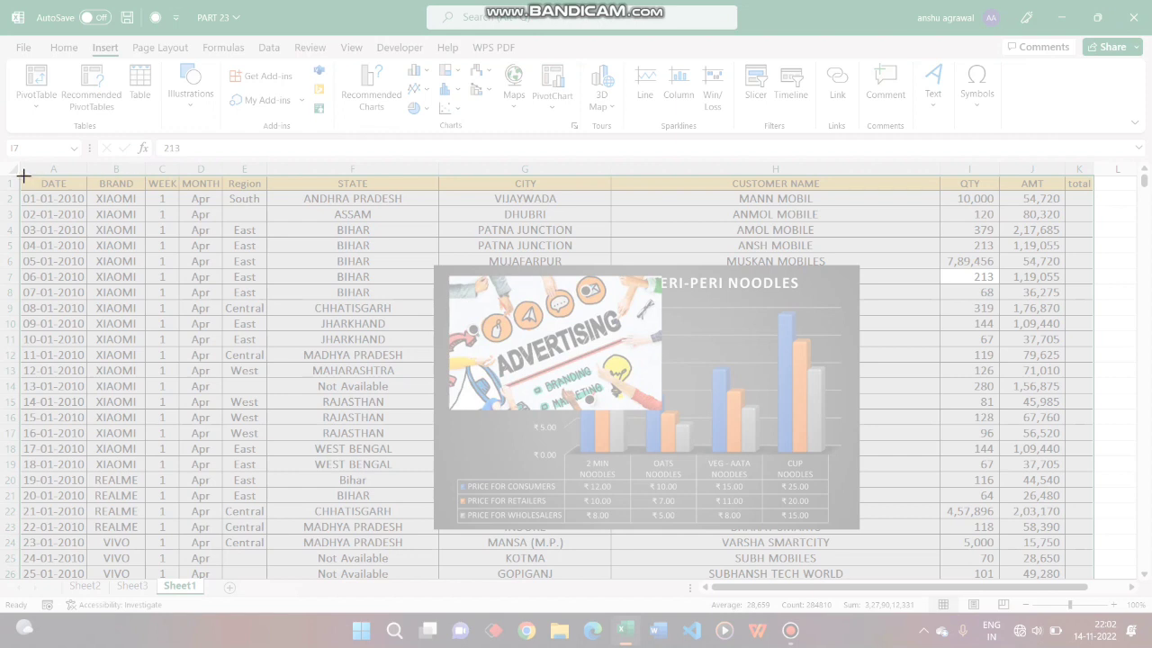
- Clip the table from A1 through column F and move the picture over columns B–F
{"action": "left_click_drag", "start_coordinate": [23, 175], "coordinate": [432, 590]}
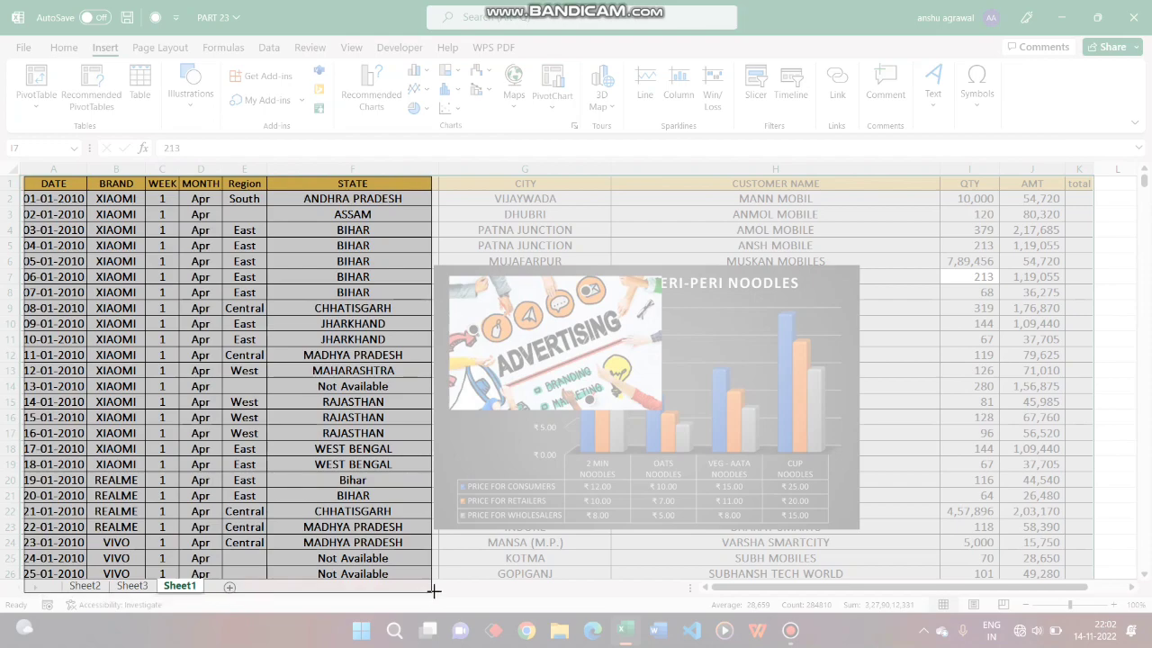
{"action": "left_click_drag", "start_coordinate": [432, 590], "coordinate": [432, 583]}
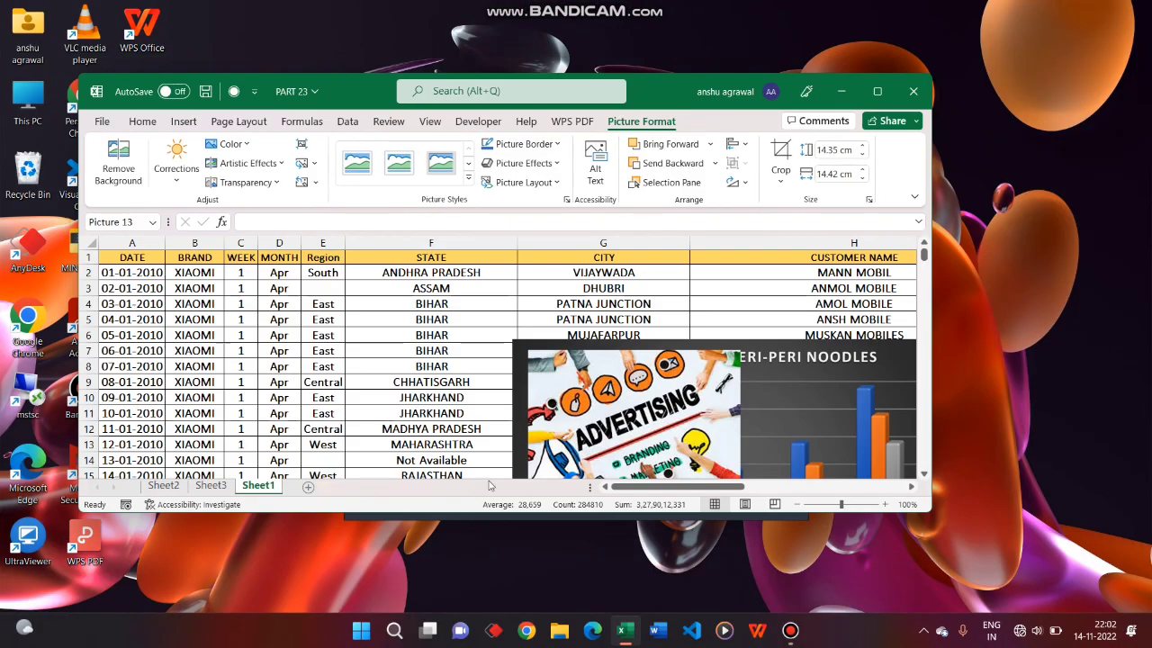
{"action": "left_click", "coordinate": [886, 92]}
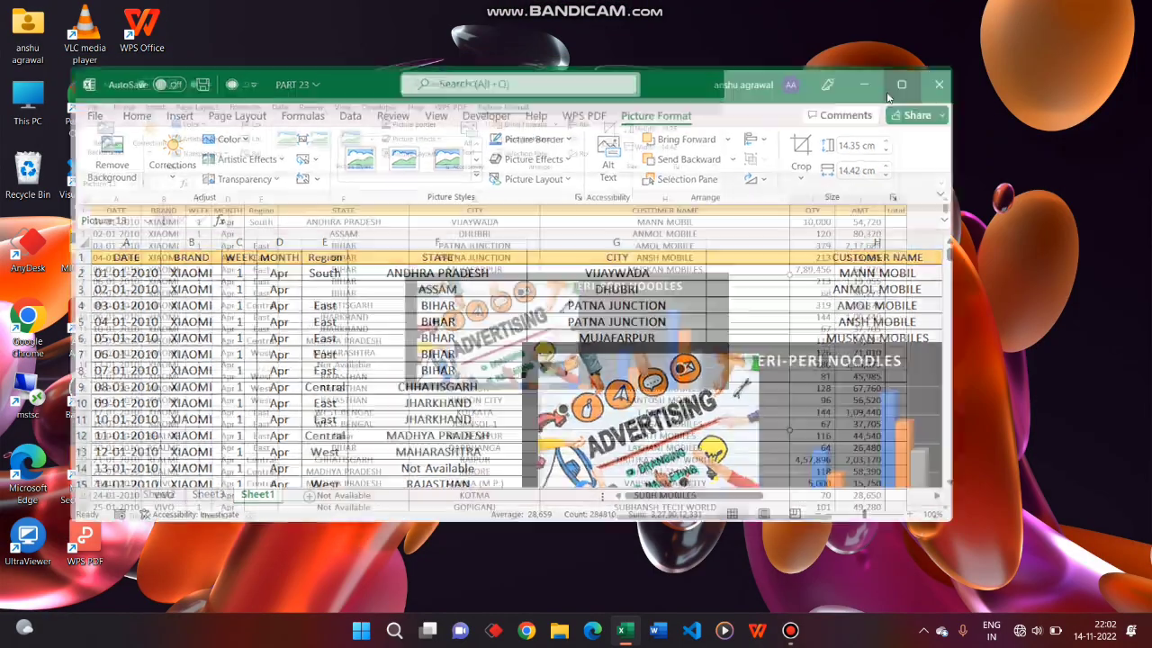
{"action": "left_click_drag", "start_coordinate": [876, 321], "coordinate": [96, 246]}
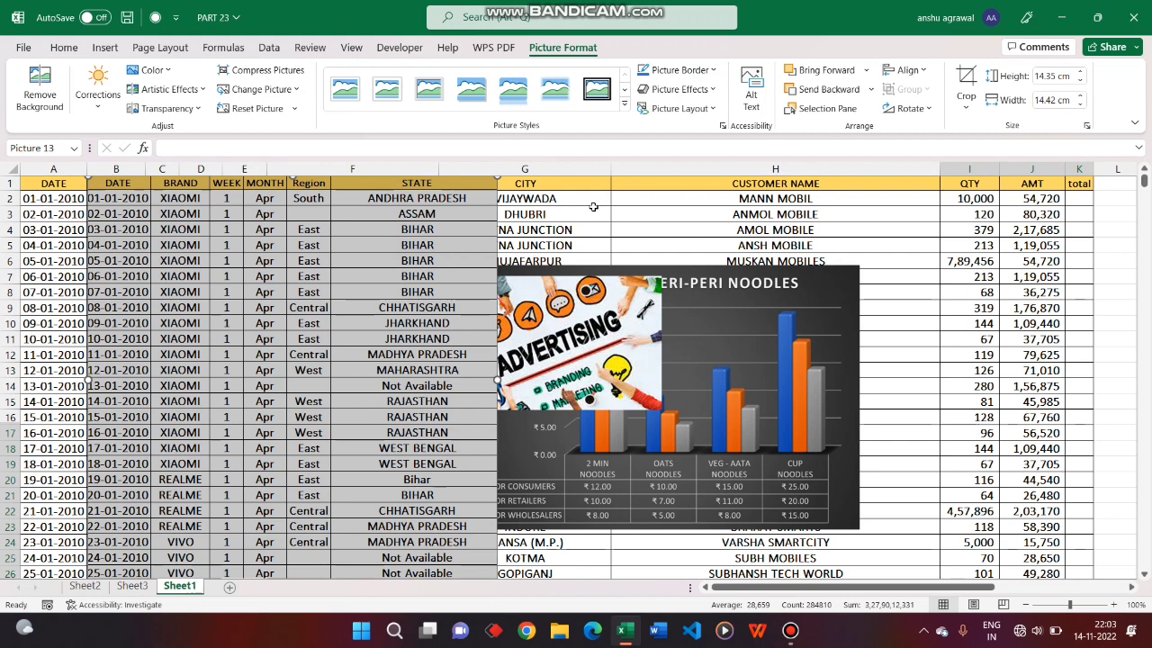
- Show the Insert tab commands on the ribbon
{"action": "left_click", "coordinate": [106, 48]}
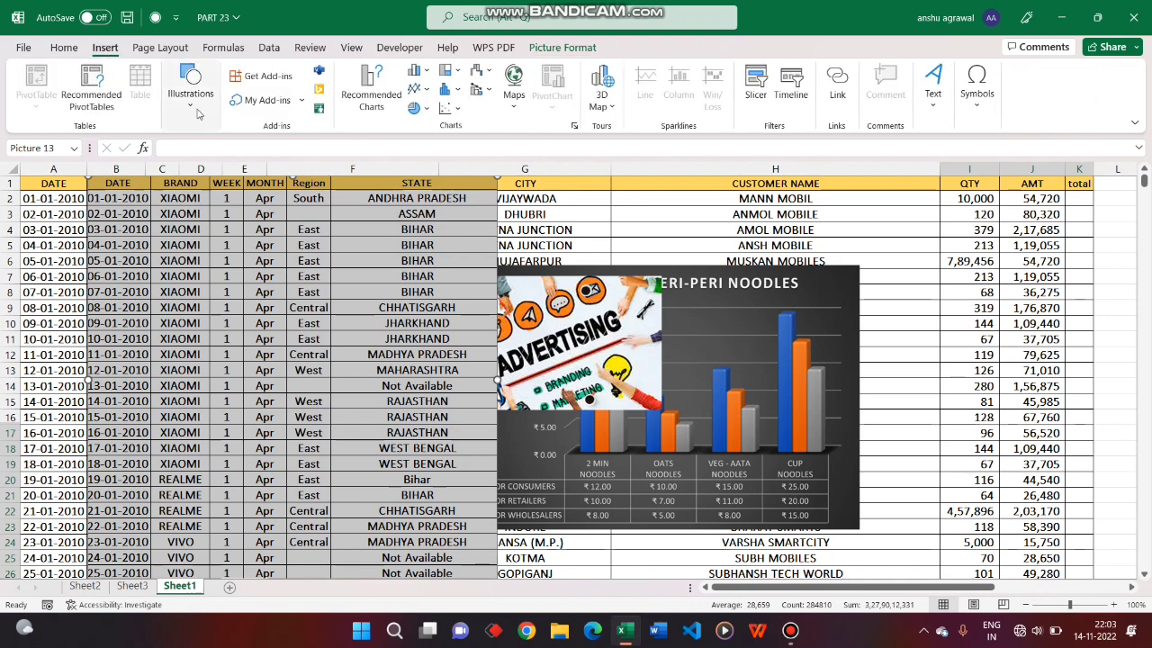